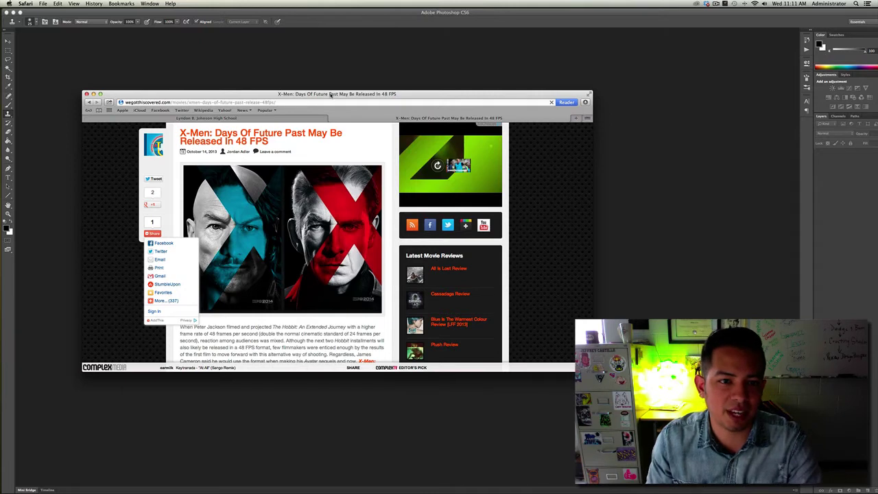
Step: Copy the X-Men poster image from the web article, and minimise the browser window to get back to Photoshop
{"action": "left_click_drag", "start_coordinate": [331, 95], "coordinate": [429, 73]}
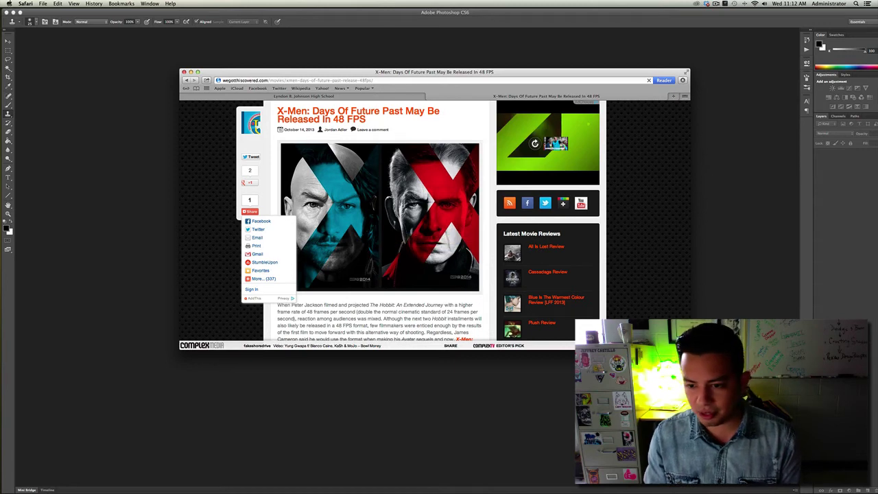
{"action": "mouse_move", "coordinate": [690, 350]}
{"action": "left_mouse_down"}
{"action": "mouse_move", "coordinate": [673, 365]}
{"action": "mouse_move", "coordinate": [695, 364]}
{"action": "left_mouse_up"}
{"action": "right_click", "coordinate": [383, 196]}
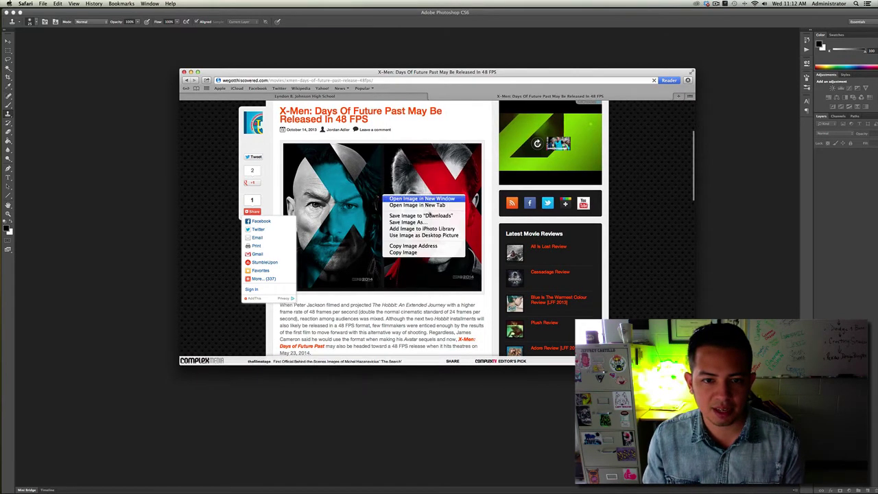
{"action": "left_click", "coordinate": [425, 253]}
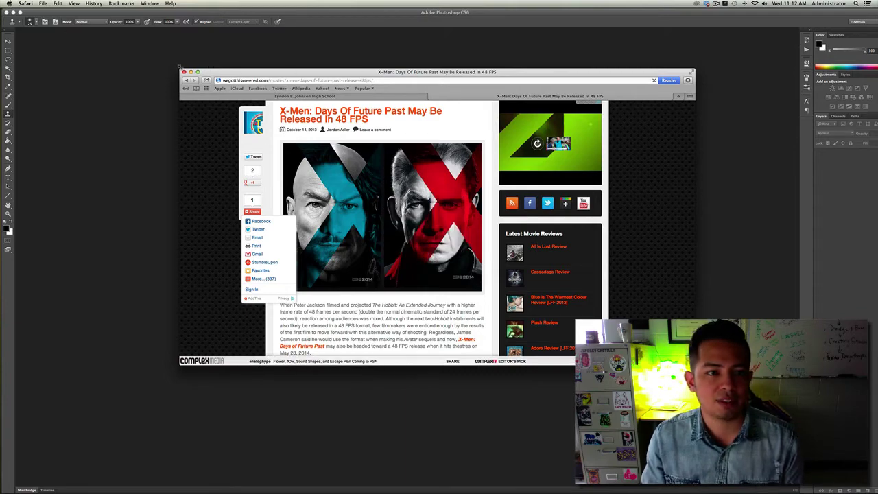
{"action": "left_click", "coordinate": [191, 71]}
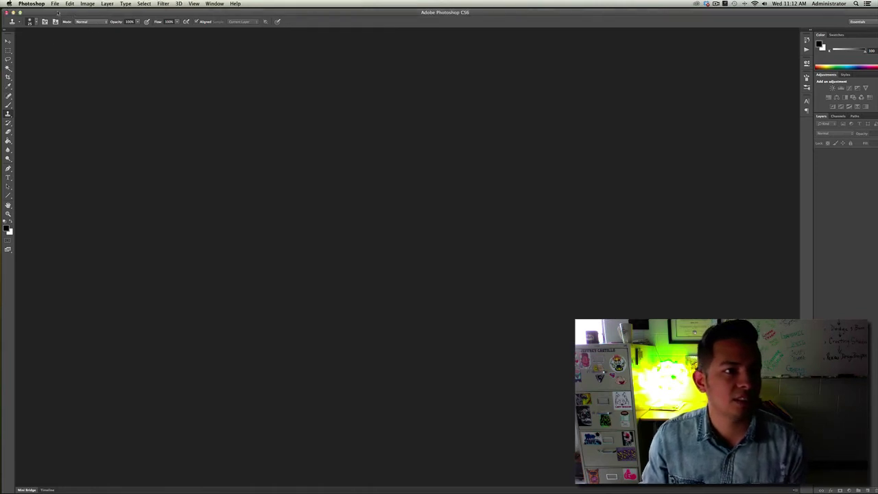
Step: Create a U.S. Paper document named XMEN_POSTER, Letter size 8.5 by 11 inches at 300 pixels per inch
{"action": "left_click", "coordinate": [55, 4]}
{"action": "left_click", "coordinate": [61, 12]}
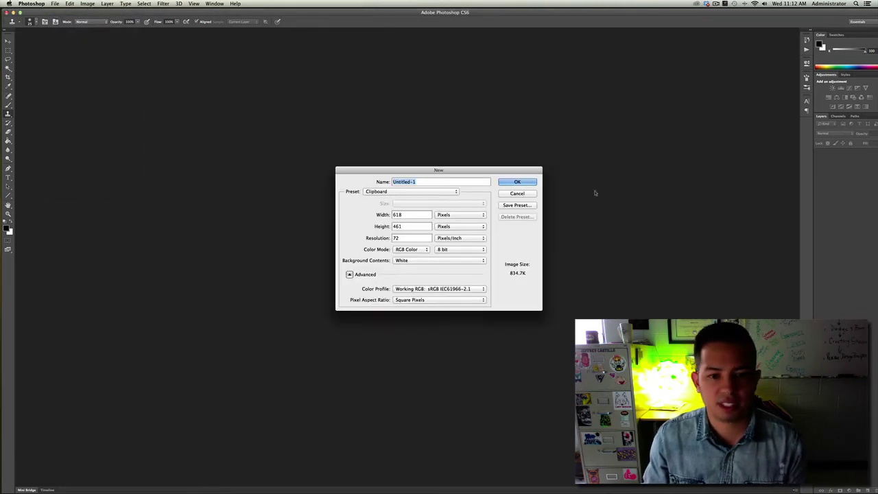
{"action": "left_click", "coordinate": [381, 193]}
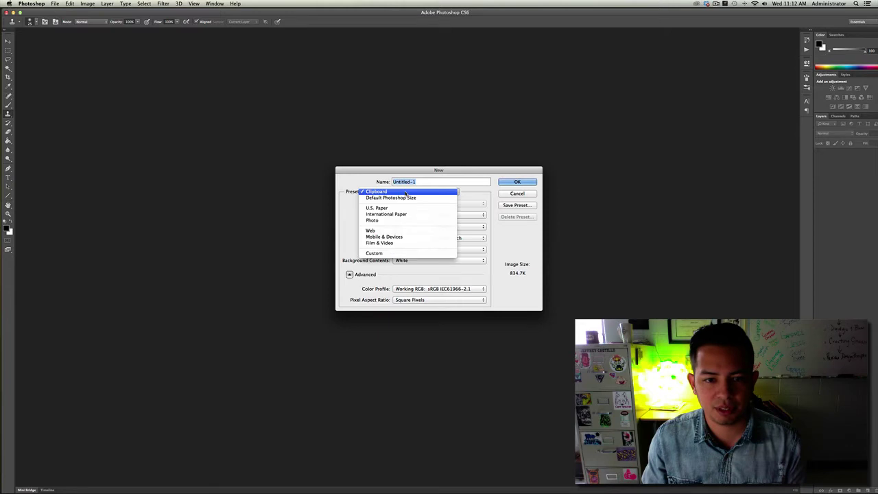
{"action": "left_click", "coordinate": [387, 209]}
{"action": "left_click", "coordinate": [405, 216]}
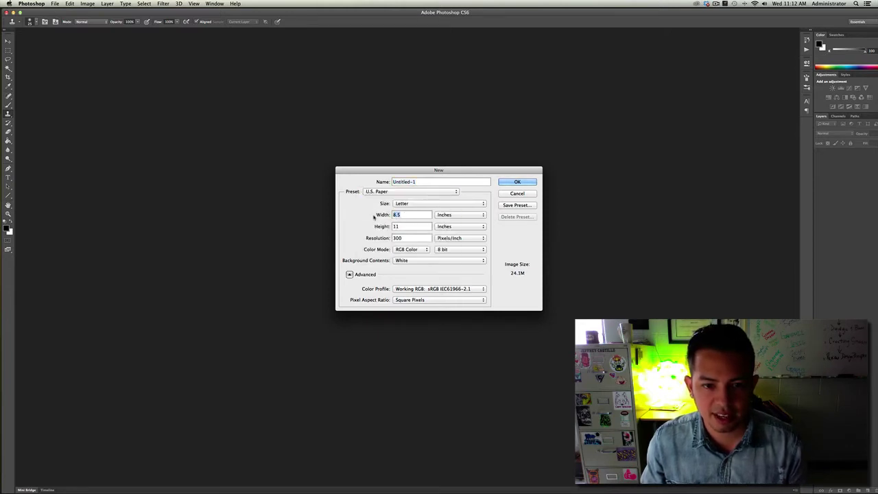
{"action": "double_click", "coordinate": [403, 238]}
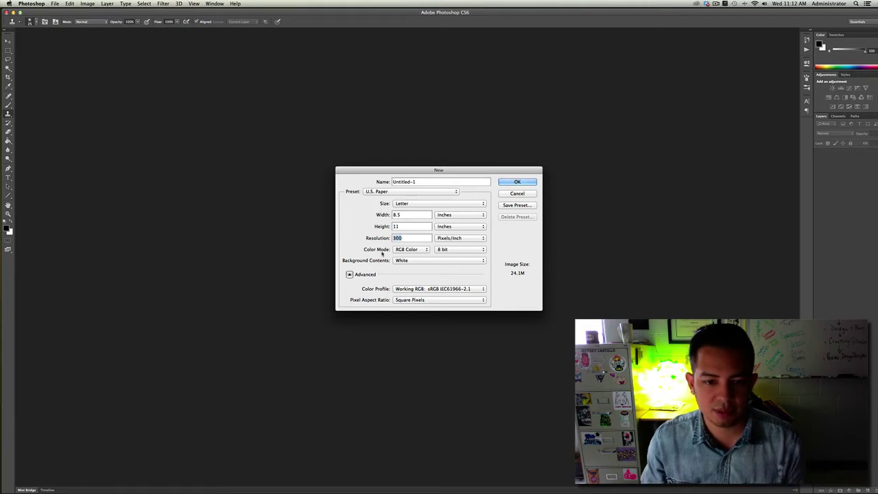
{"action": "key", "text": "Tab"}
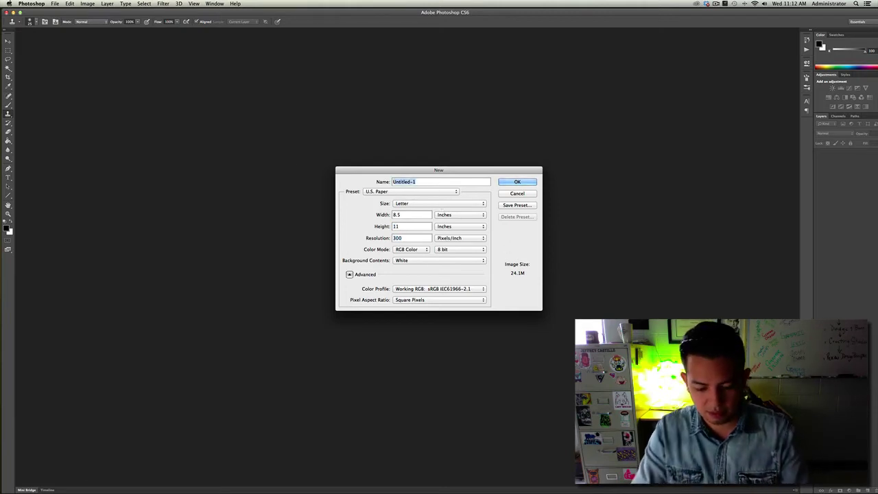
{"action": "type", "text": "XMEN"}
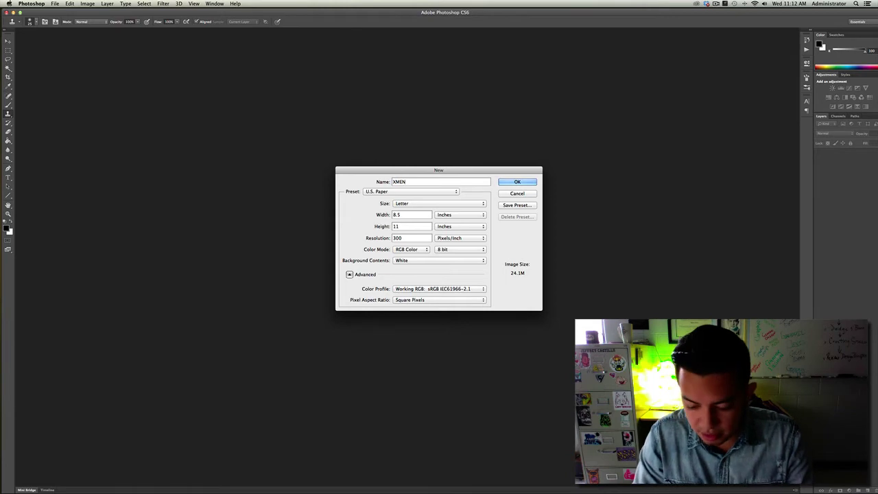
{"action": "type", "text": "_LOGO"}
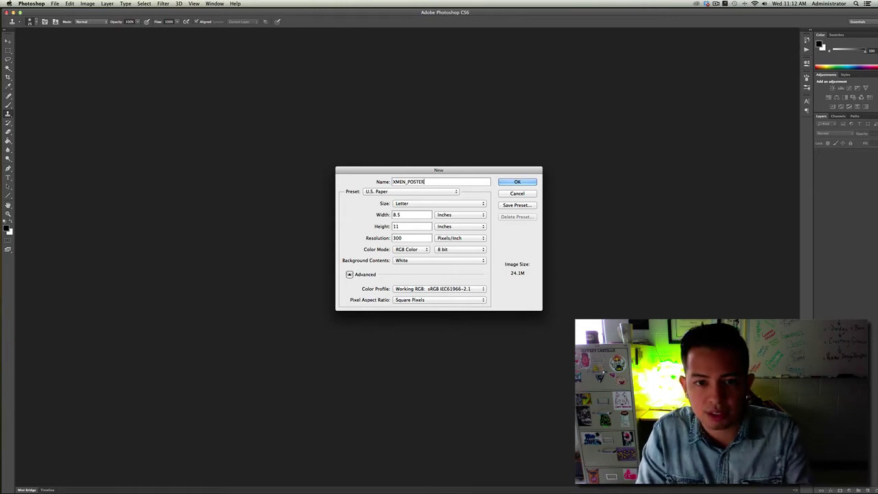
{"action": "key", "text": "Return"}
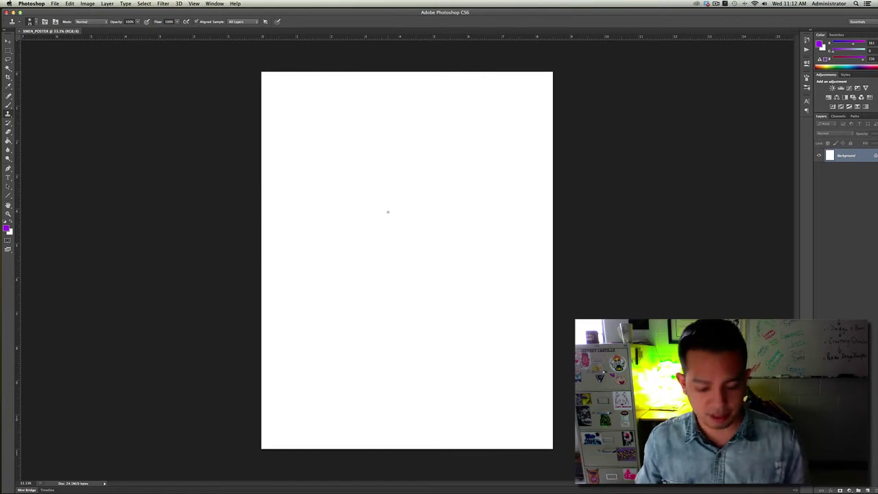
Step: Paste the copied poster image into the document and enlarge it to span the full page width
{"action": "left_click", "coordinate": [70, 3]}
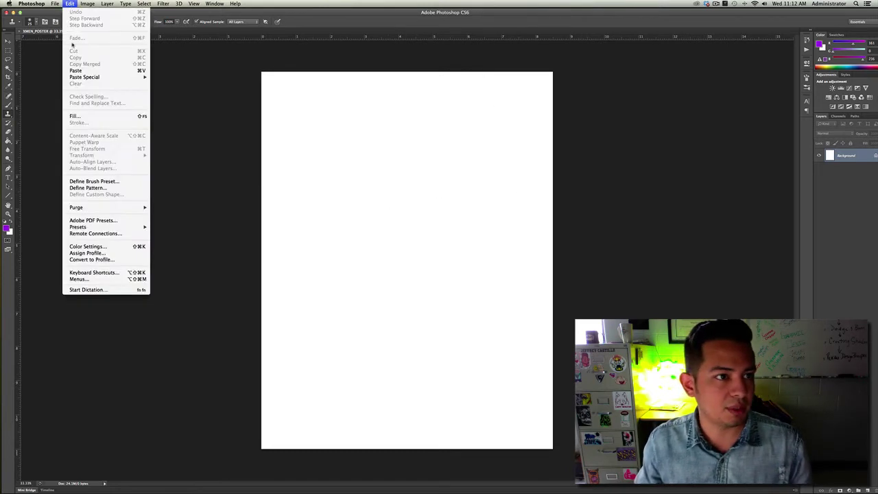
{"action": "left_click", "coordinate": [84, 72]}
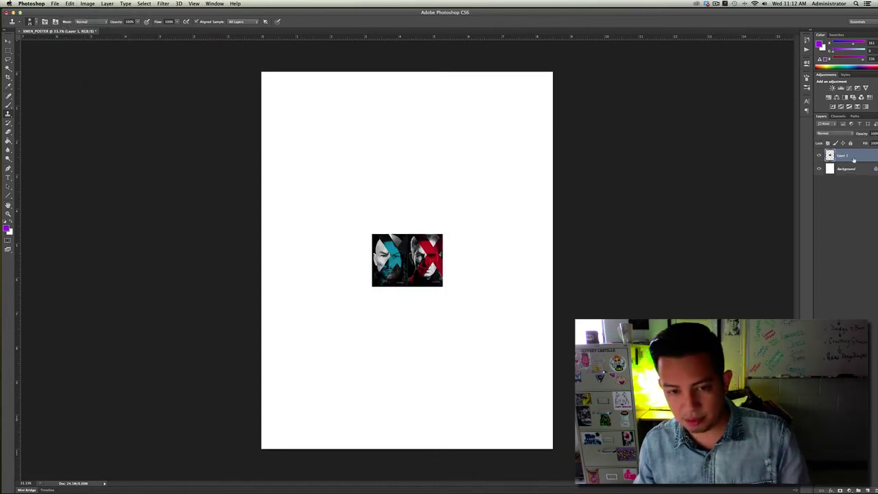
{"action": "key", "text": "super+t"}
{"action": "left_click_drag", "start_coordinate": [443, 234], "coordinate": [553, 153]}
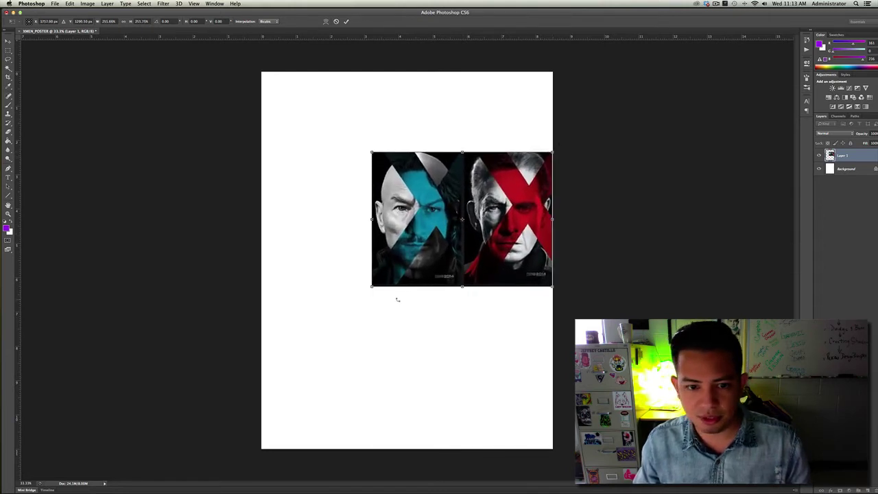
{"action": "left_click_drag", "start_coordinate": [372, 286], "coordinate": [271, 379]}
{"action": "key", "text": "Return"}
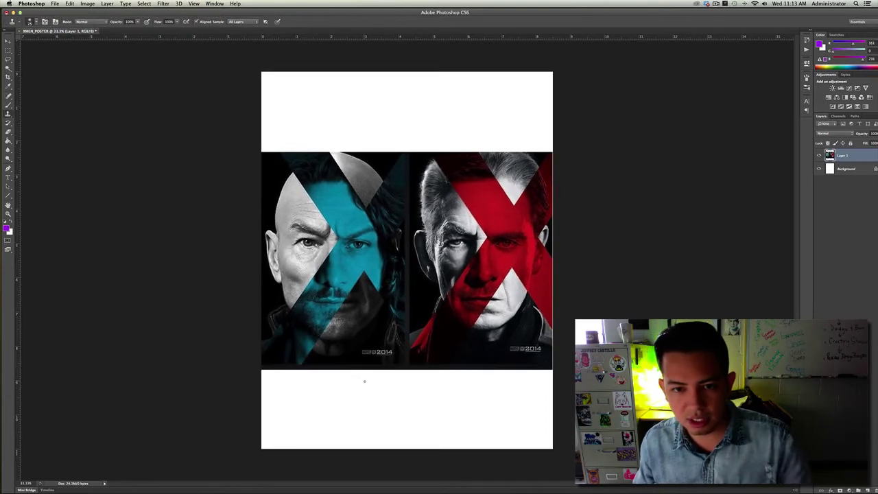
{"action": "left_click", "coordinate": [820, 156]}
{"action": "left_click", "coordinate": [820, 156]}
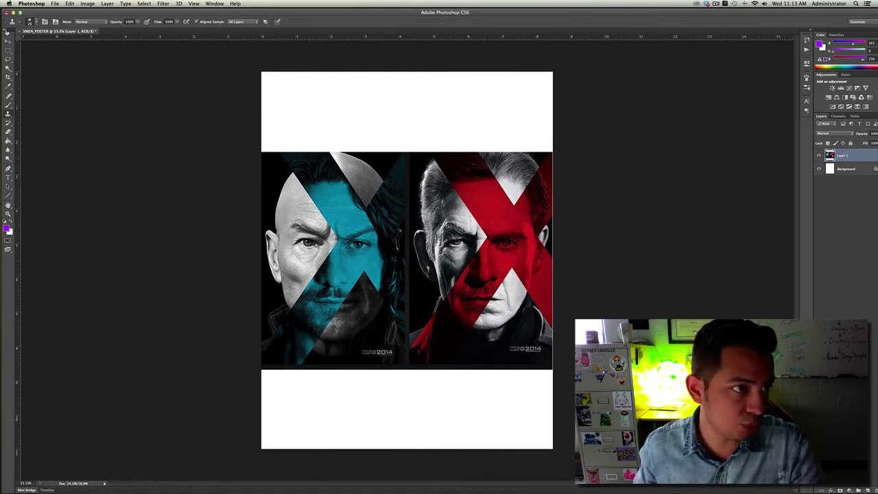
Step: Float the toolbox in the empty workspace beside the canvas and activate the Dodge tool
{"action": "left_click_drag", "start_coordinate": [8, 34], "coordinate": [241, 70]}
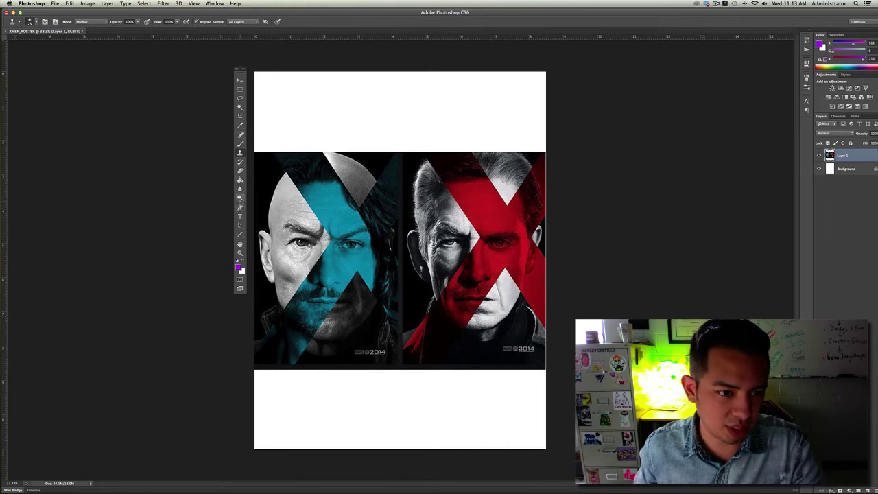
{"action": "left_click", "coordinate": [240, 197]}
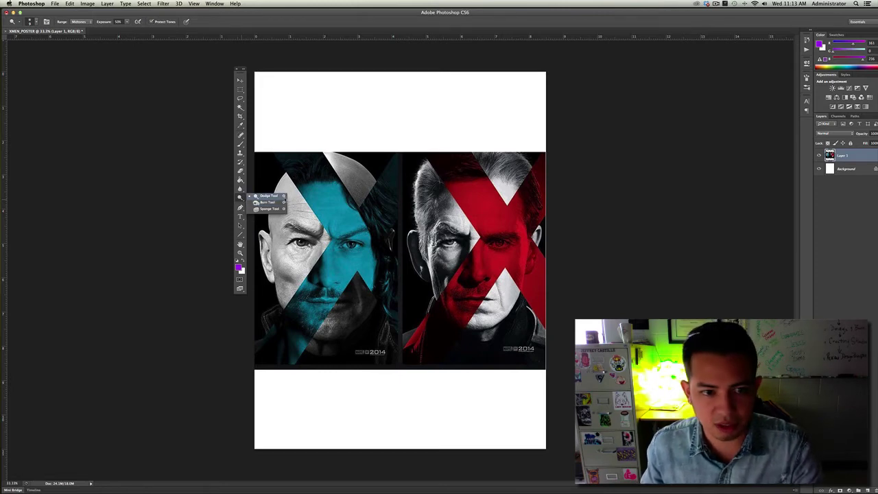
{"action": "left_click", "coordinate": [240, 198]}
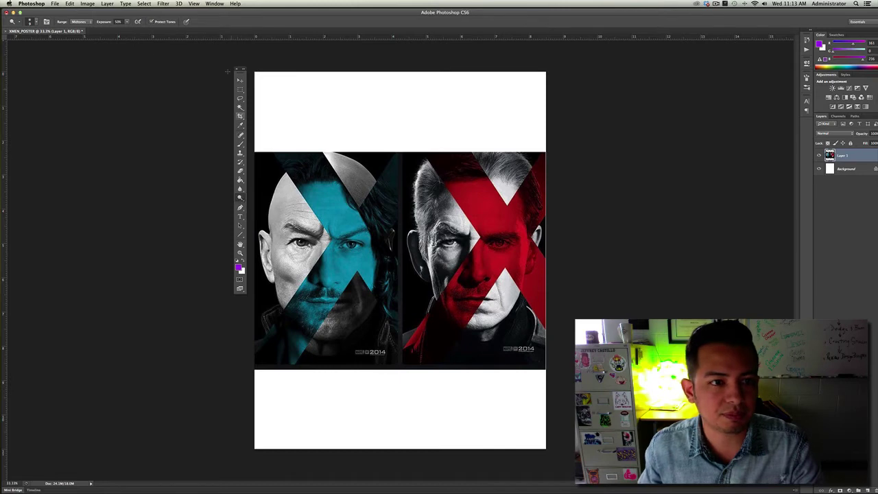
{"action": "left_click_drag", "start_coordinate": [241, 69], "coordinate": [53, 48]}
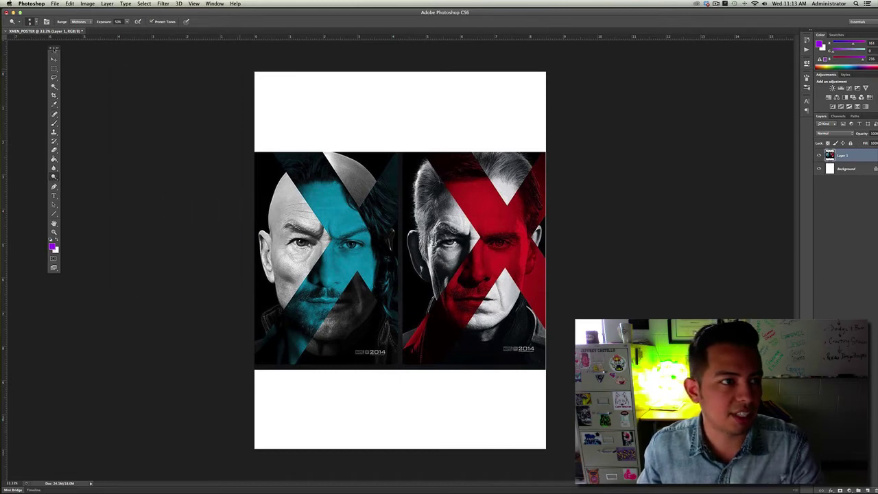
Step: Open the photo IMG_9613.JPG from the DCIM/100CANON folder on the EOS_DIGITAL card
{"action": "left_click", "coordinate": [54, 3]}
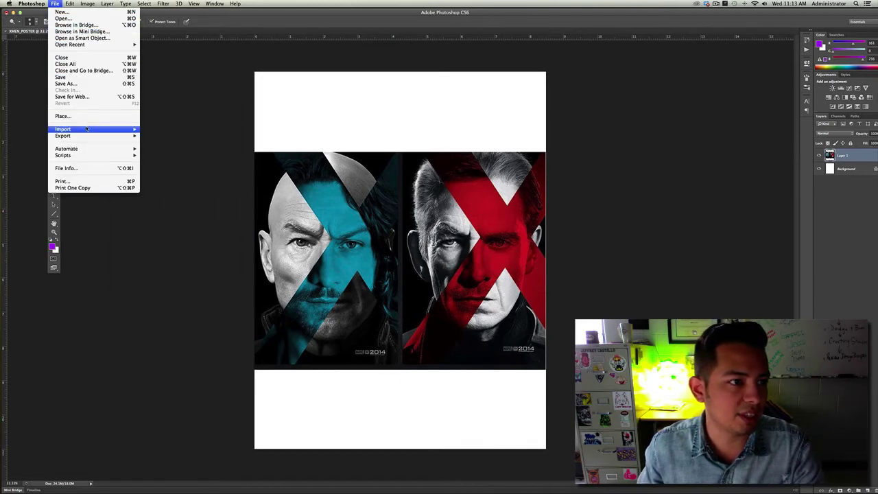
{"action": "mouse_move", "coordinate": [140, 131]}
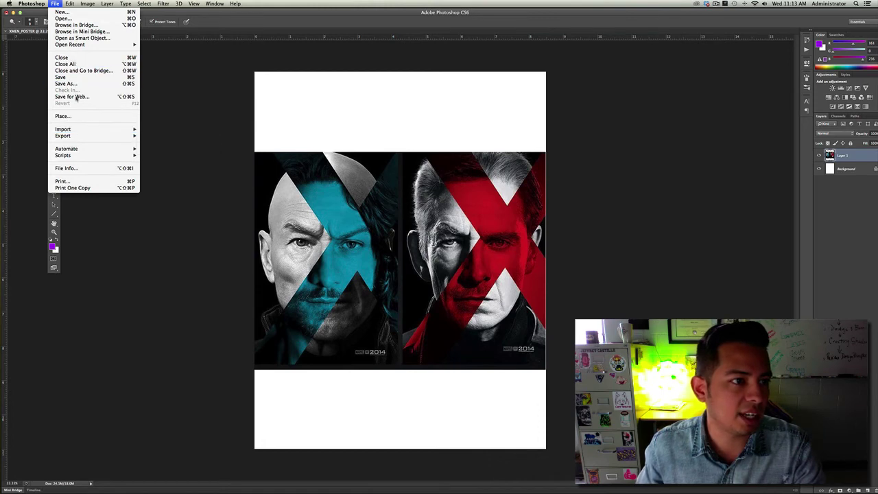
{"action": "left_click", "coordinate": [65, 19]}
{"action": "left_click", "coordinate": [288, 69]}
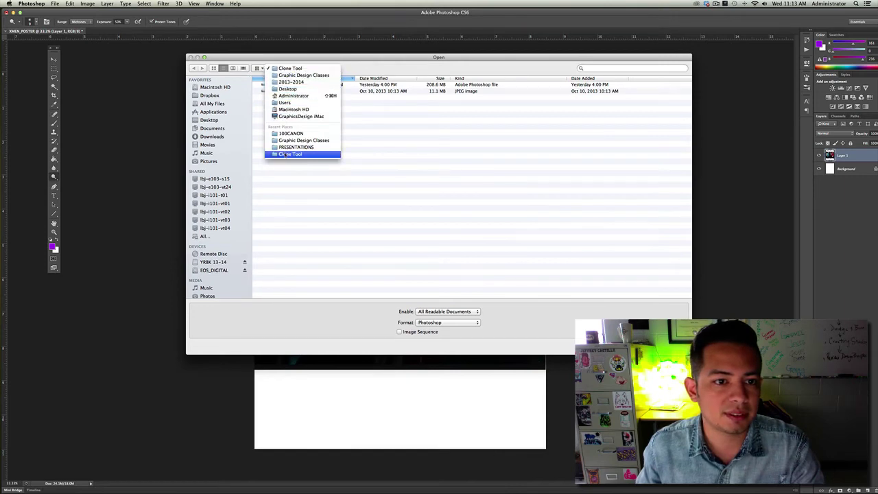
{"action": "left_click", "coordinate": [205, 273]}
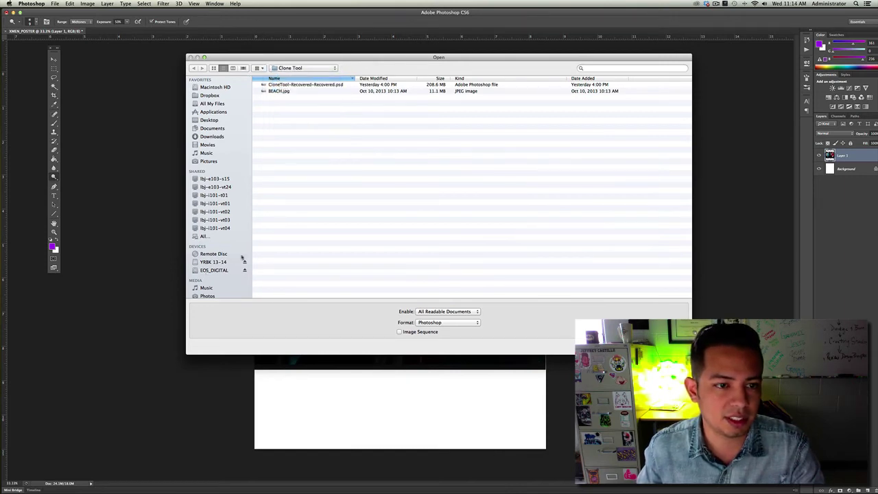
{"action": "left_click", "coordinate": [214, 270]}
{"action": "double_click", "coordinate": [279, 91]}
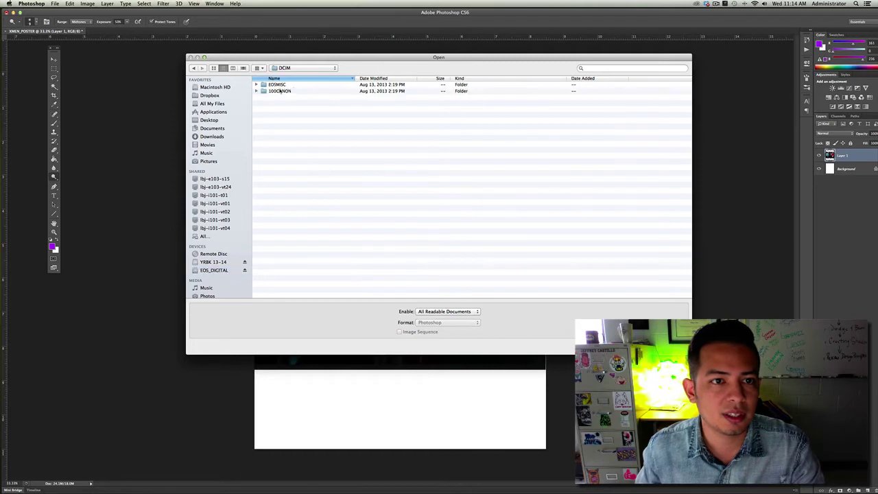
{"action": "double_click", "coordinate": [288, 91]}
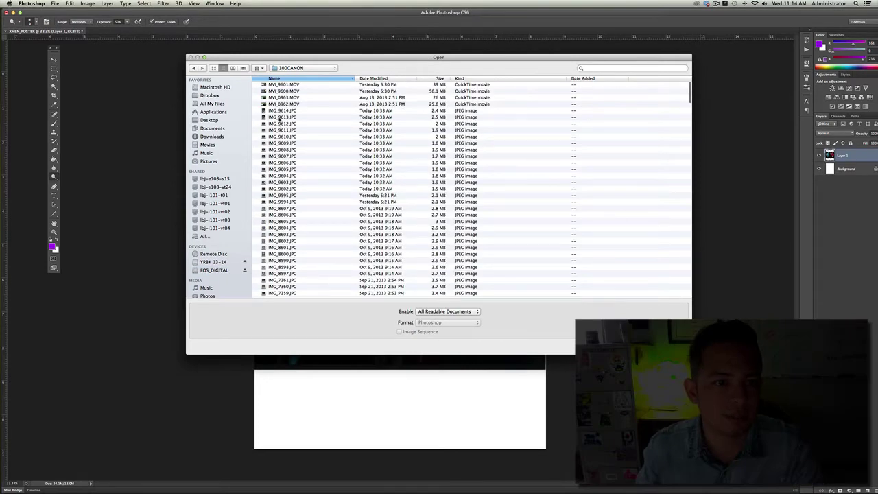
{"action": "left_click", "coordinate": [279, 118]}
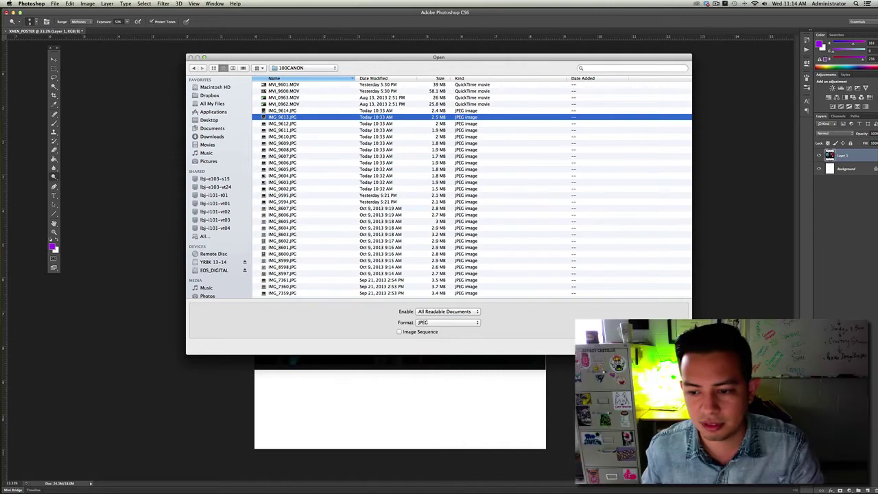
{"action": "key", "text": "Return"}
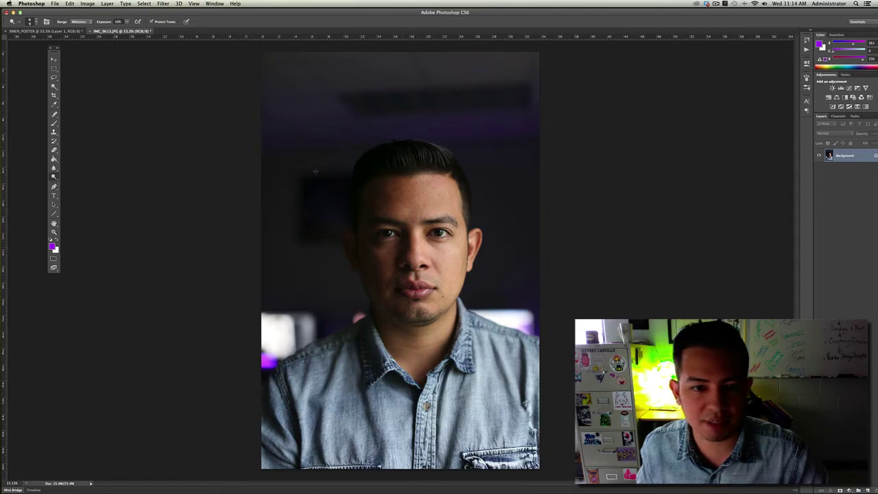
Step: Select the entire portrait photo in IMG_9613.JPG and copy it
{"action": "left_click", "coordinate": [66, 32]}
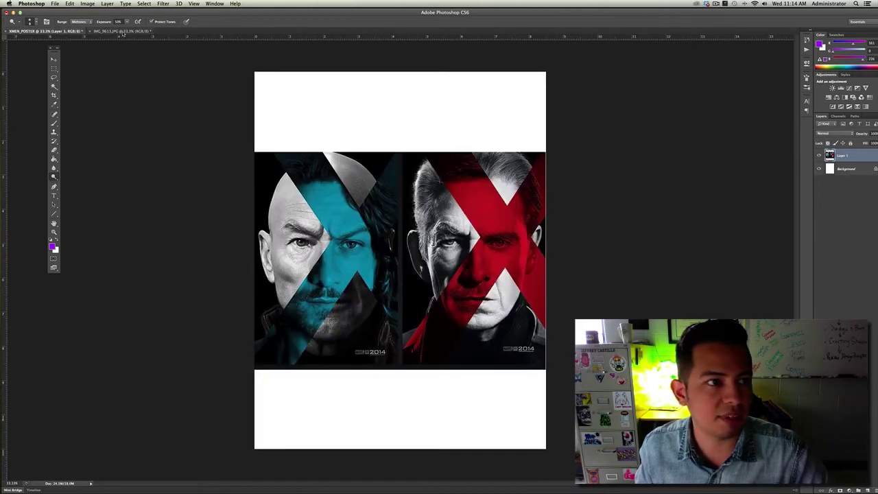
{"action": "left_click", "coordinate": [122, 31]}
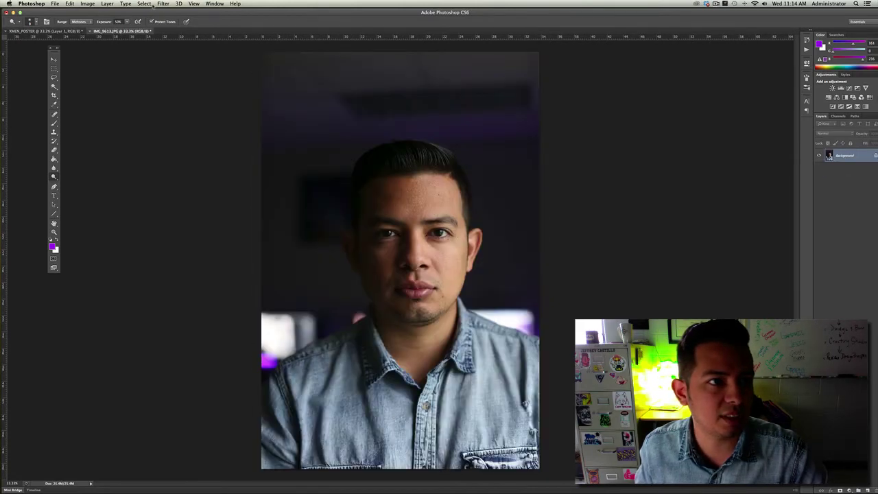
{"action": "left_click", "coordinate": [144, 4]}
{"action": "left_click", "coordinate": [150, 16]}
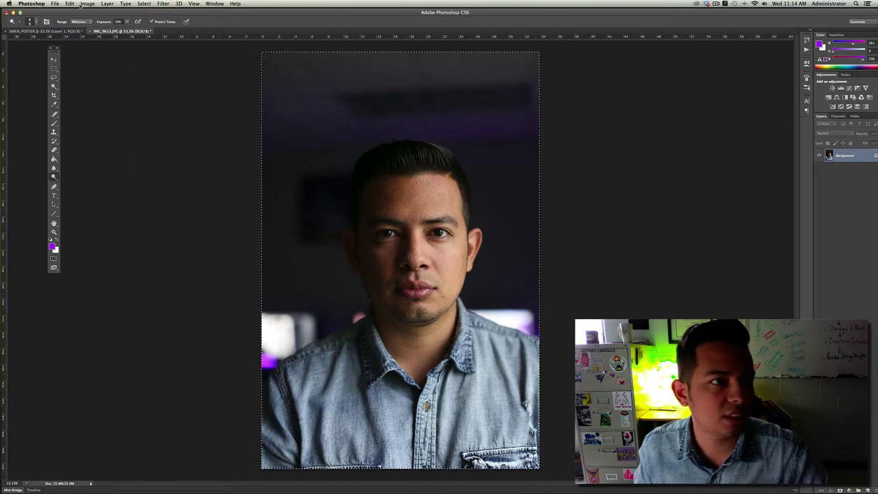
{"action": "left_click", "coordinate": [73, 5]}
{"action": "left_click", "coordinate": [130, 55]}
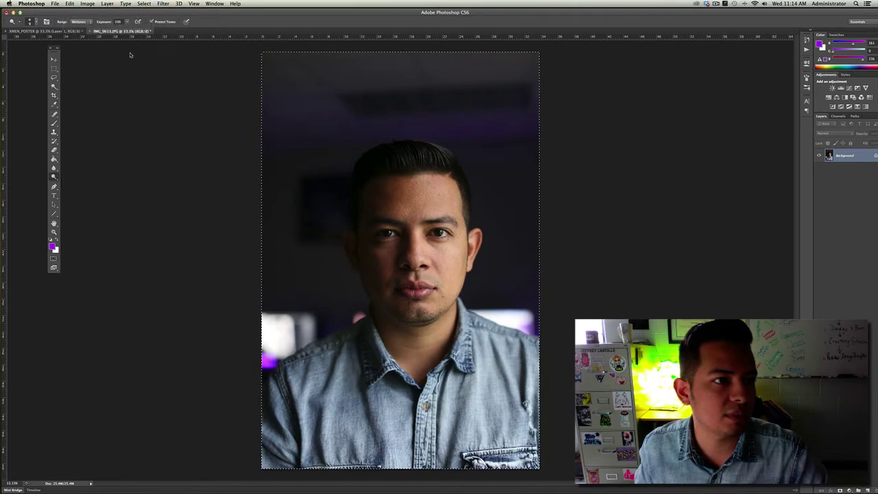
Step: Paste the copied portrait into the XMEN_POSTER document as a layer above the poster image
{"action": "left_click", "coordinate": [76, 32]}
{"action": "left_click", "coordinate": [71, 4]}
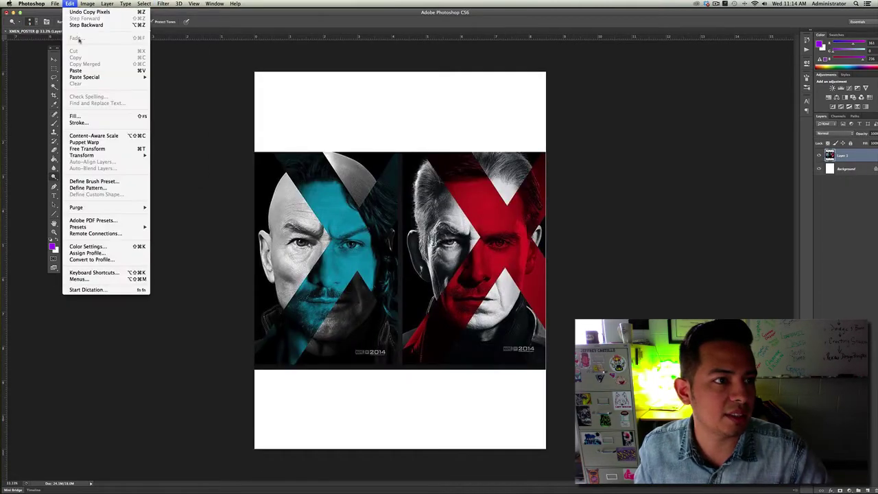
{"action": "left_click", "coordinate": [86, 71]}
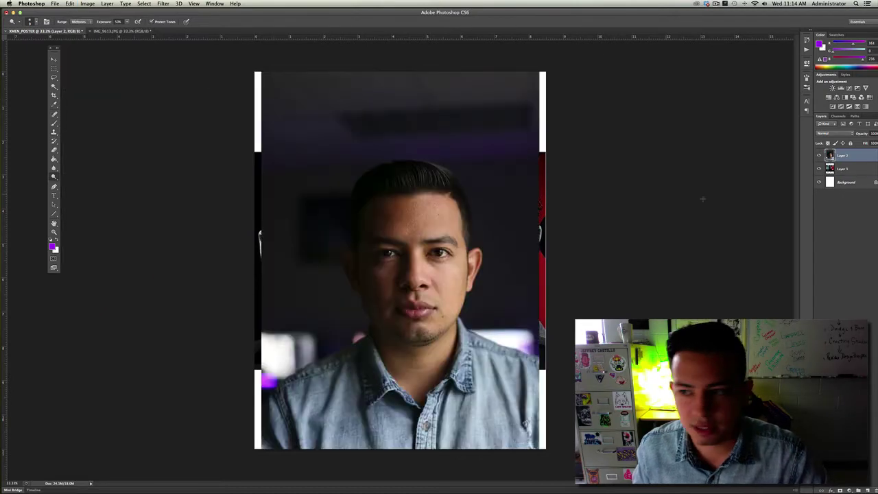
Step: Rename the pasted portrait layer as BG
{"action": "double_click", "coordinate": [844, 156]}
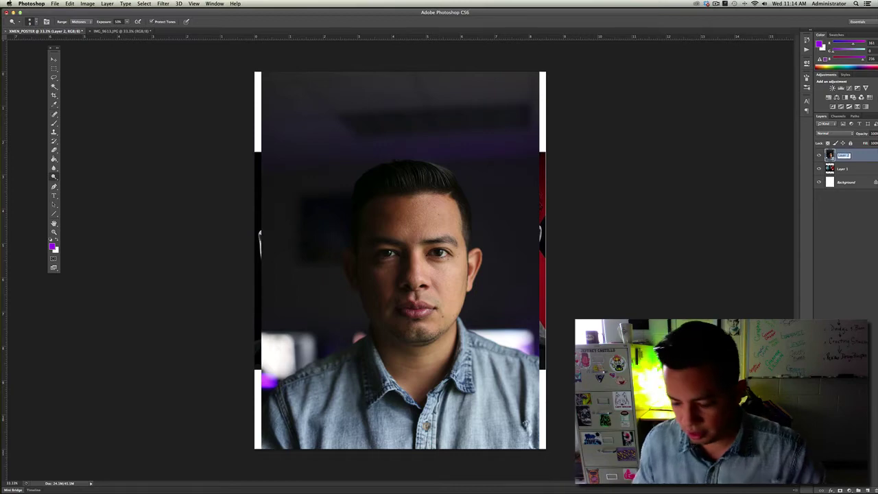
{"action": "key", "text": "BackSpace"}
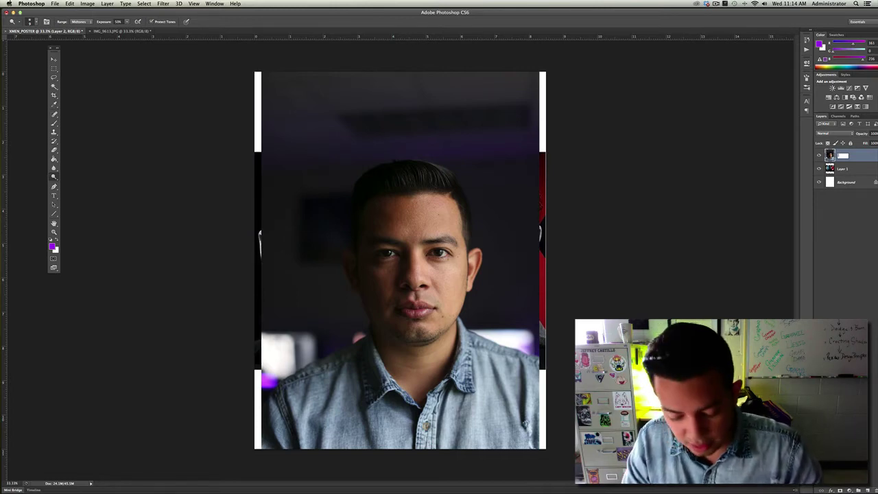
{"action": "key", "text": "Return"}
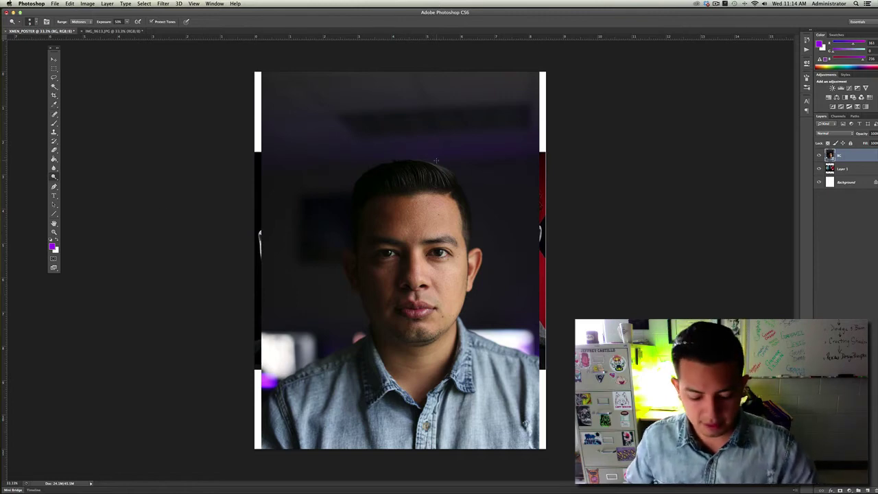
Step: Move the portrait slightly higher on the canvas, keeping it horizontally centred over the poster
{"action": "key", "text": "v"}
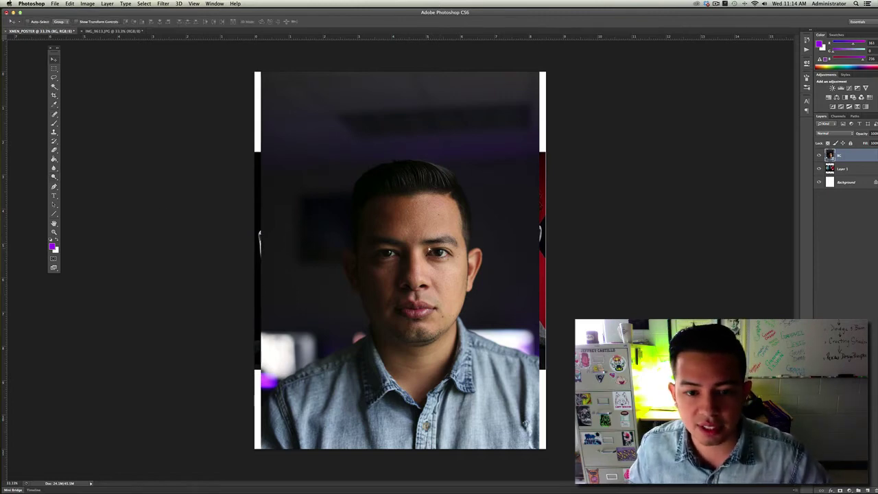
{"action": "left_click_drag", "start_coordinate": [430, 251], "coordinate": [537, 222]}
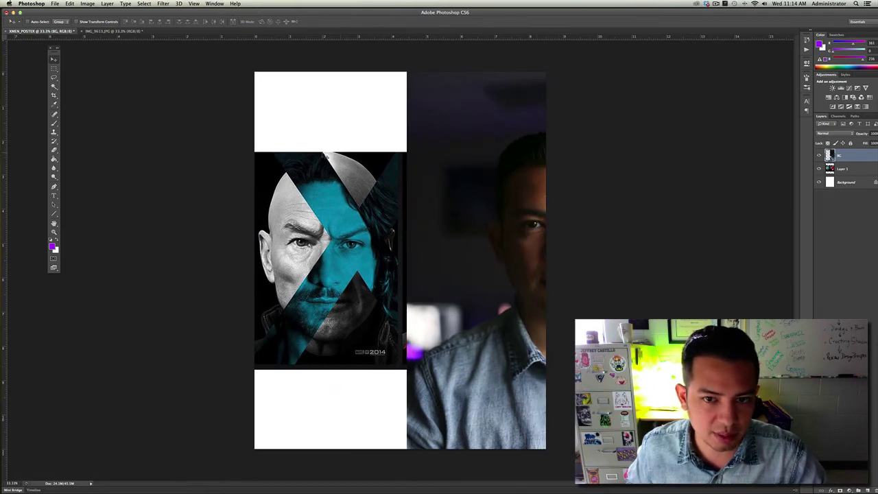
{"action": "left_click_drag", "start_coordinate": [518, 144], "coordinate": [370, 141]}
Step: Free-transform the portrait to about 173% and position it so the head and collar fill the canvas
{"action": "key", "text": "super+t"}
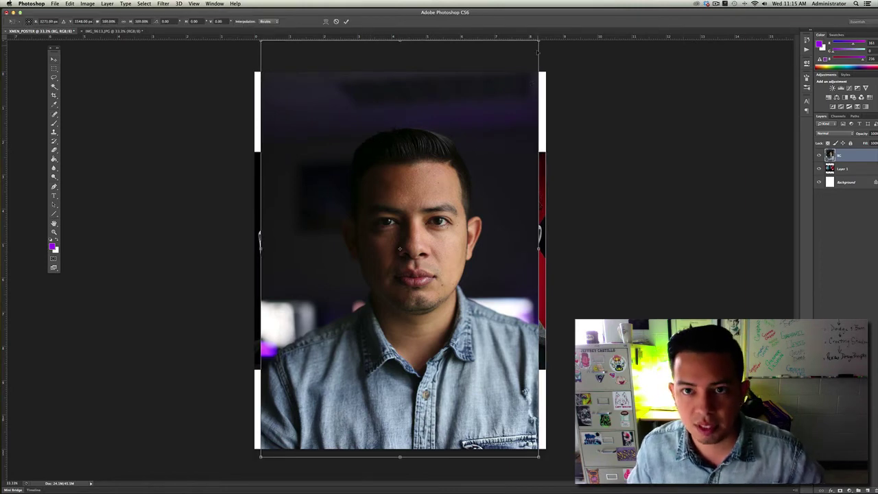
{"action": "left_click", "coordinate": [70, 4]}
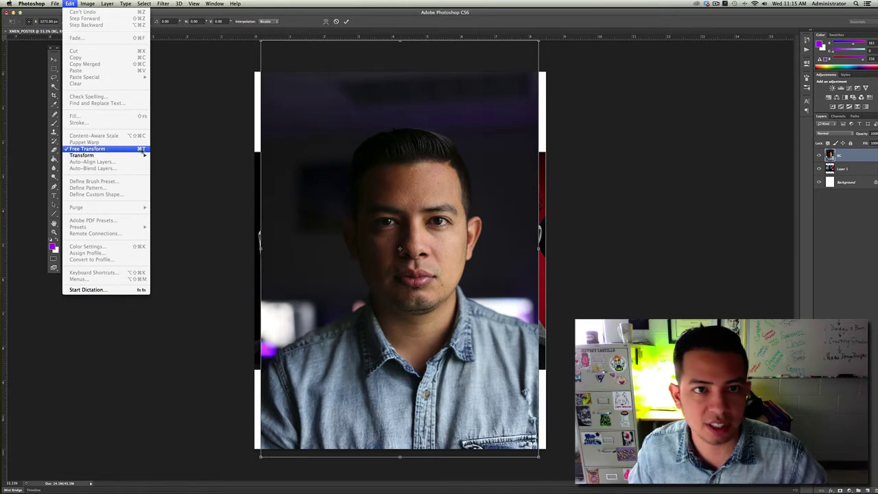
{"action": "left_click", "coordinate": [354, 166]}
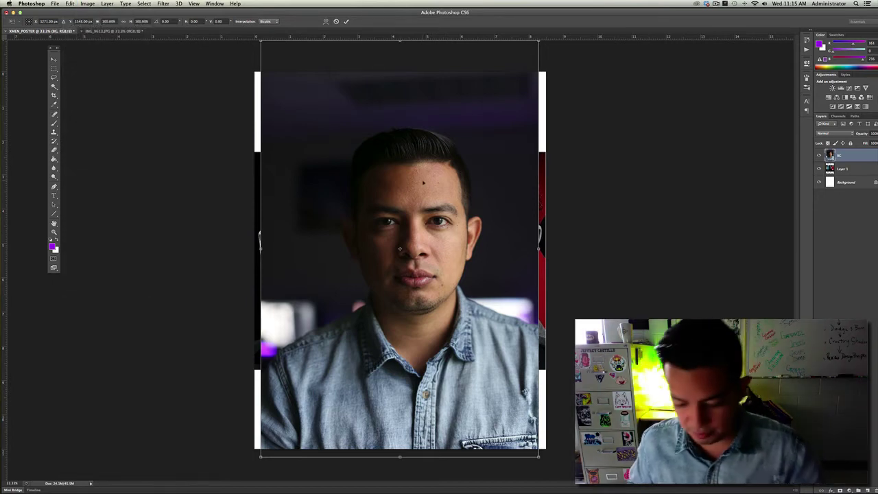
{"action": "key", "text": "super+minus"}
{"action": "key", "text": "super+minus"}
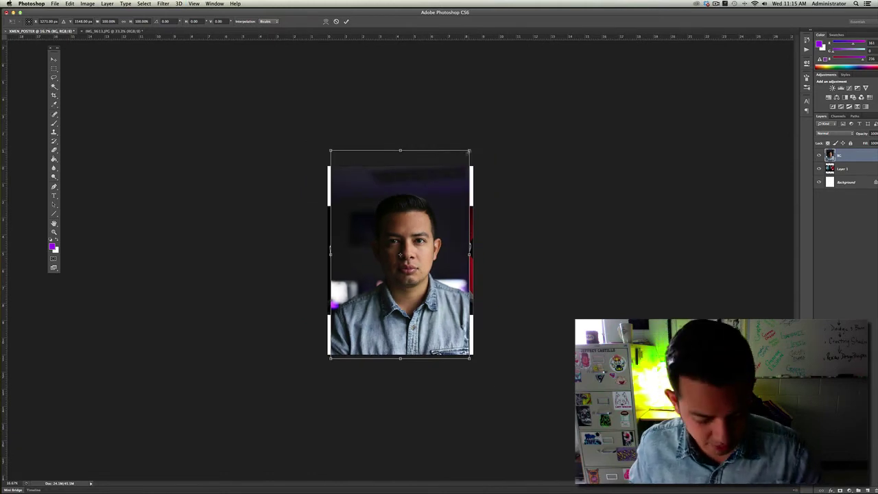
{"action": "left_click_drag", "start_coordinate": [513, 126], "coordinate": [514, 126]}
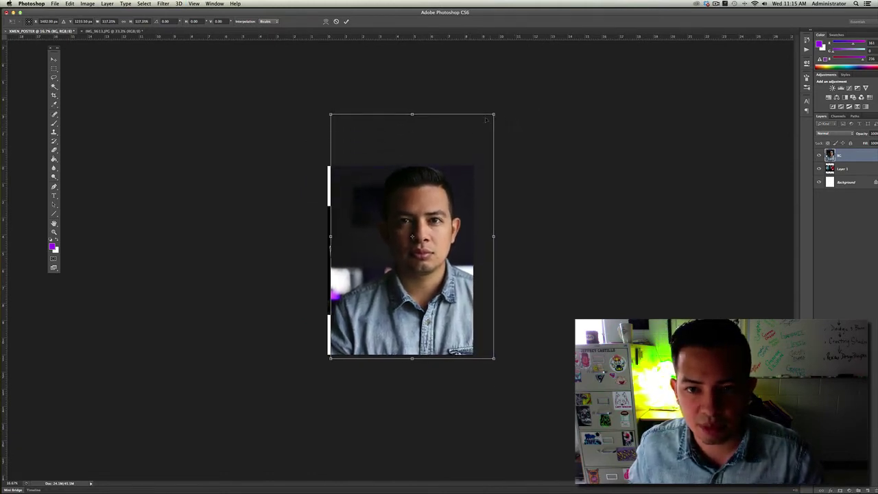
{"action": "left_click_drag", "start_coordinate": [329, 357], "coordinate": [238, 430]}
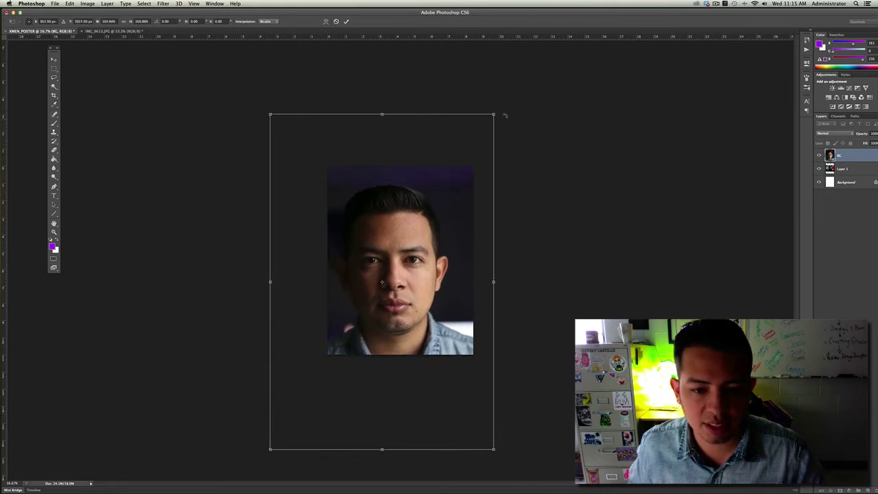
{"action": "left_click_drag", "start_coordinate": [494, 114], "coordinate": [513, 96]}
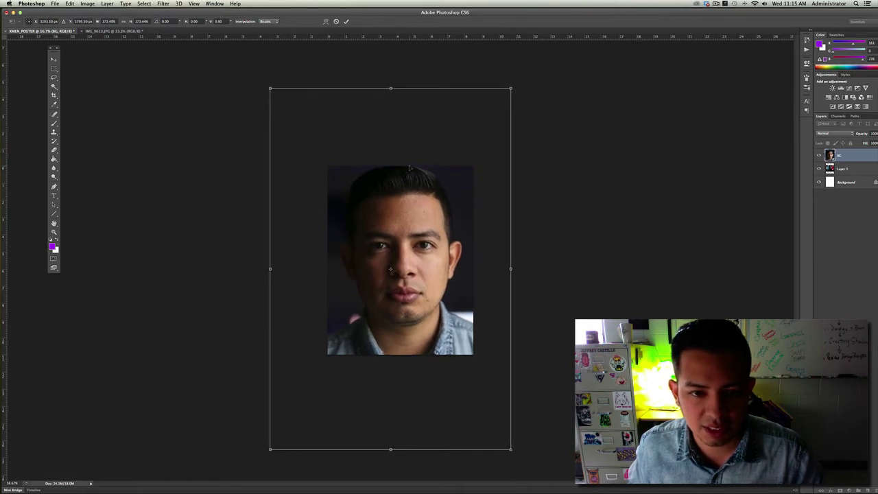
{"action": "left_click_drag", "start_coordinate": [410, 177], "coordinate": [410, 177]}
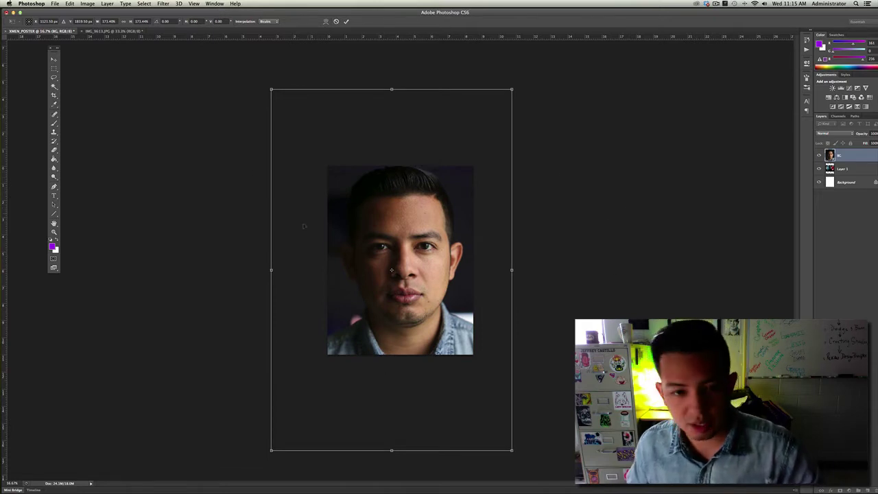
{"action": "left_click", "coordinate": [346, 22]}
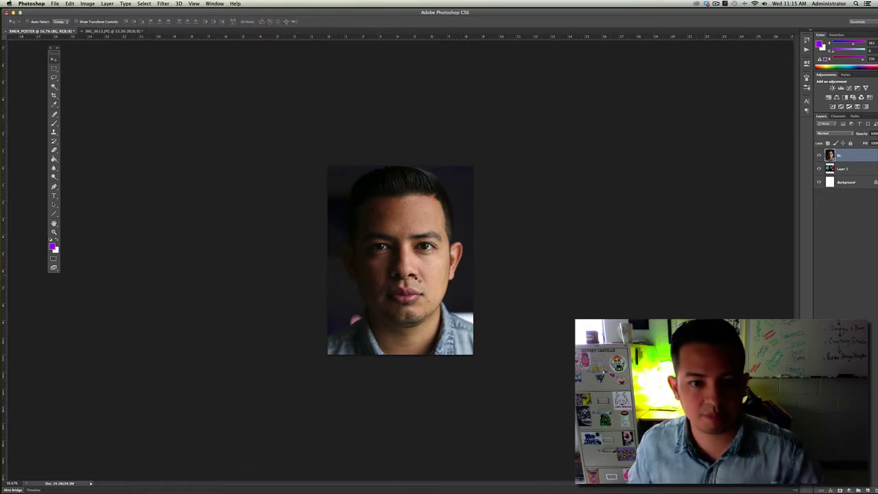
Step: Hide the BG layer and scale the poster layer to about 200%, positioning it so the cyan half fills the canvas
{"action": "left_click", "coordinate": [820, 155]}
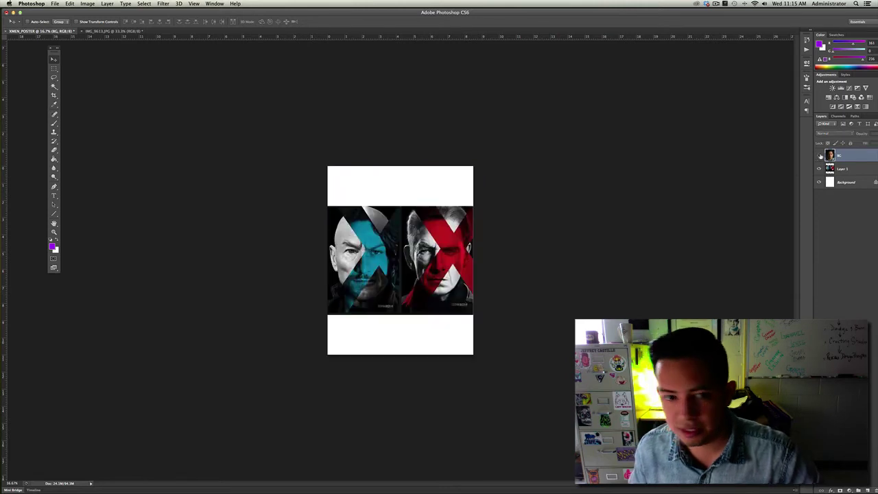
{"action": "left_click", "coordinate": [819, 155]}
{"action": "left_click", "coordinate": [820, 156]}
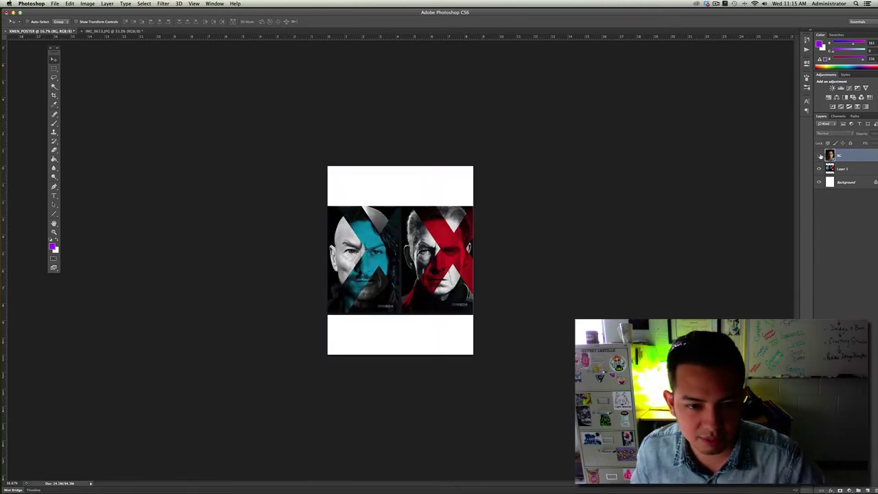
{"action": "left_click", "coordinate": [843, 169]}
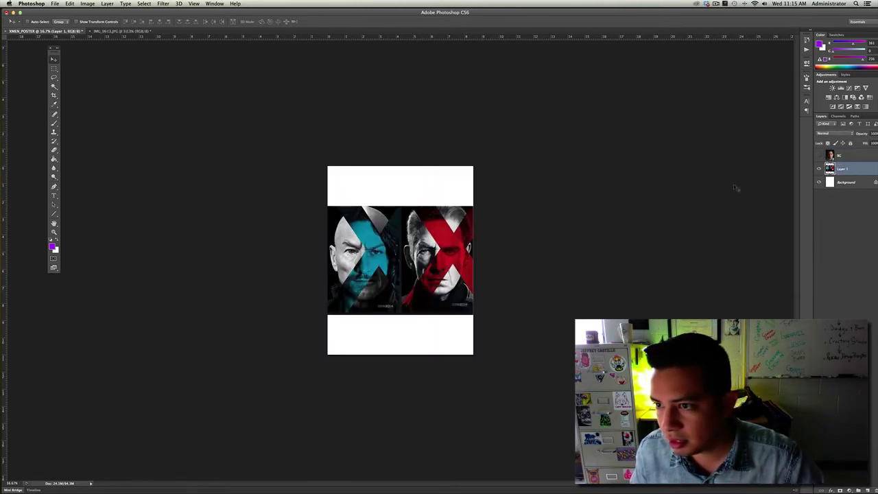
{"action": "key", "text": "super+t"}
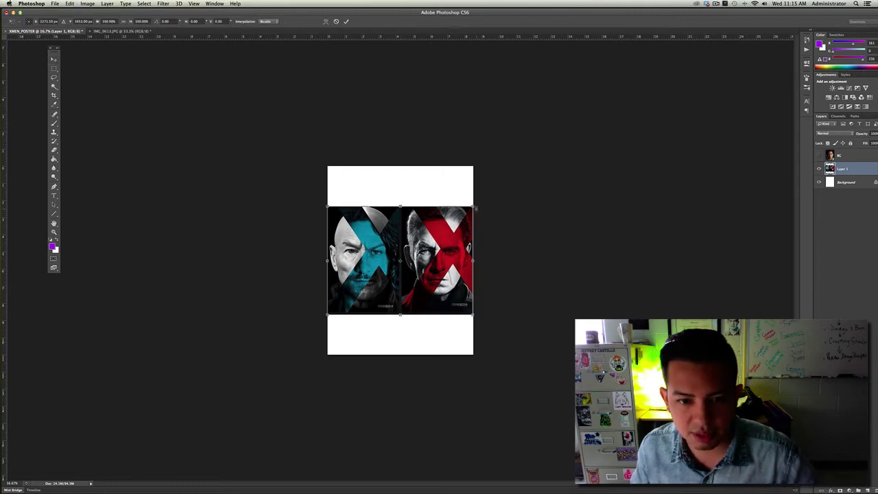
{"action": "left_click_drag", "start_coordinate": [474, 206], "coordinate": [520, 152]}
{"action": "left_click_drag", "start_coordinate": [328, 316], "coordinate": [288, 371]}
{"action": "left_click_drag", "start_coordinate": [391, 311], "coordinate": [446, 312]}
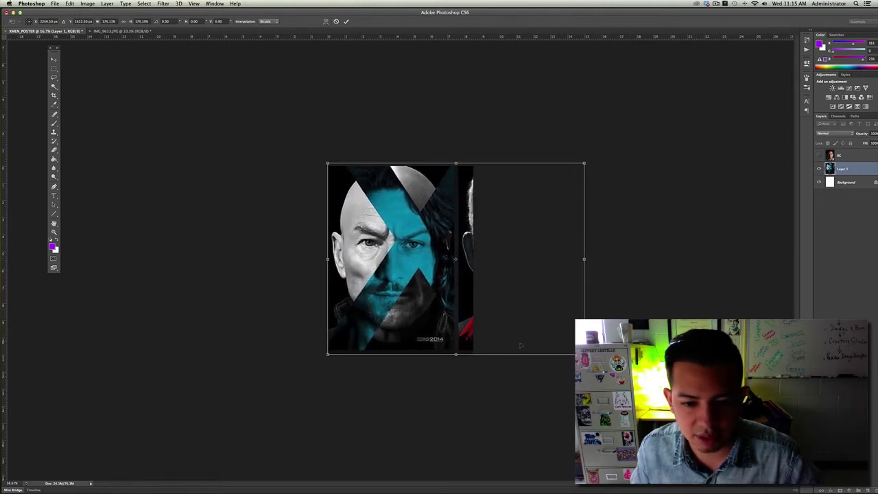
{"action": "left_click_drag", "start_coordinate": [584, 354], "coordinate": [618, 380]}
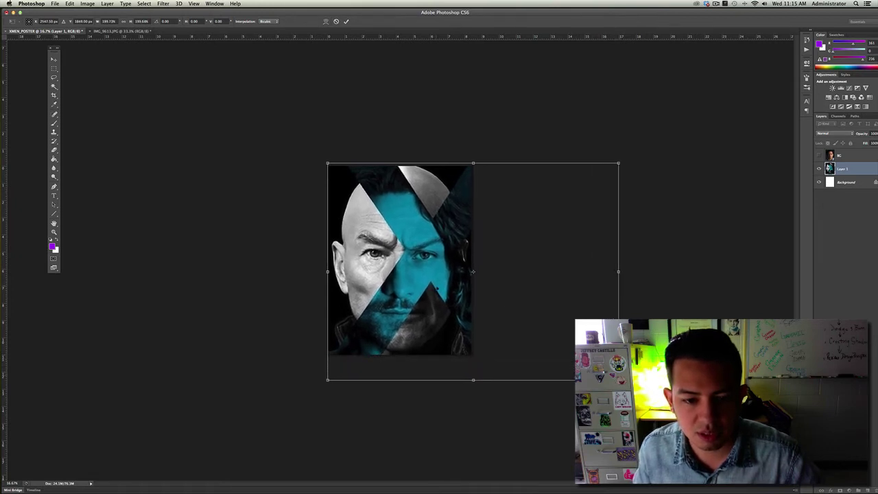
{"action": "left_click_drag", "start_coordinate": [435, 287], "coordinate": [435, 281]}
{"action": "key", "text": "Return"}
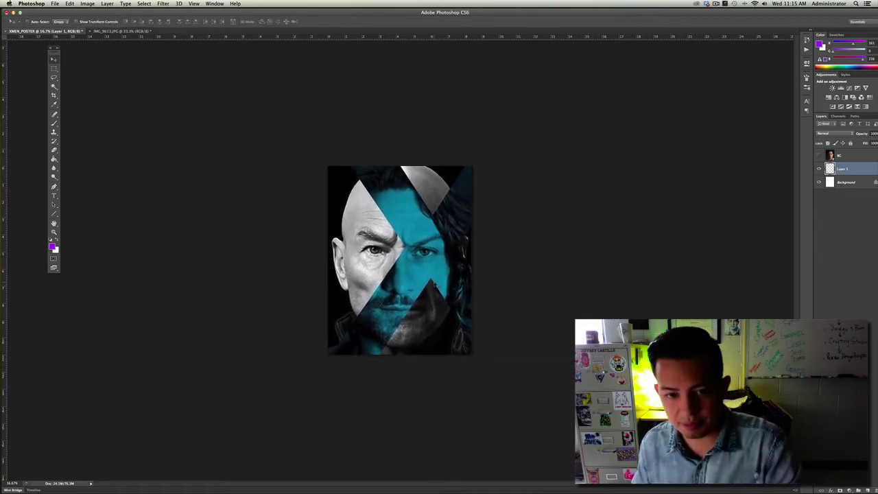
Step: Select the BG layer and toggle its visibility to compare the face's size and position with the poster
{"action": "left_click", "coordinate": [826, 157]}
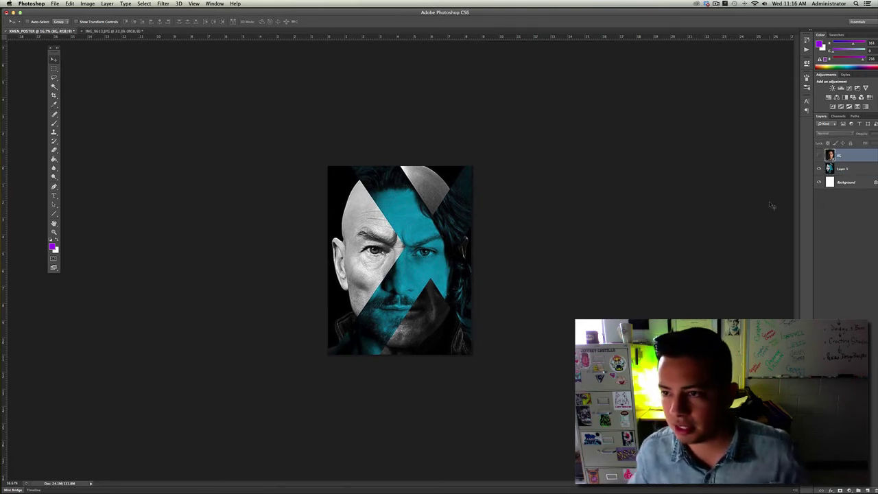
{"action": "left_click", "coordinate": [818, 156]}
{"action": "left_click", "coordinate": [818, 155]}
{"action": "left_click", "coordinate": [818, 156]}
{"action": "left_click", "coordinate": [818, 156]}
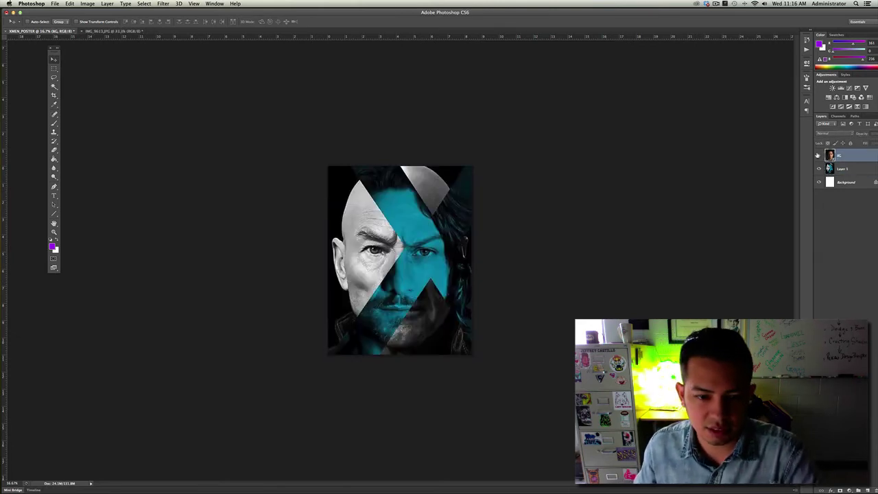
{"action": "left_click", "coordinate": [818, 155]}
{"action": "left_click", "coordinate": [818, 155]}
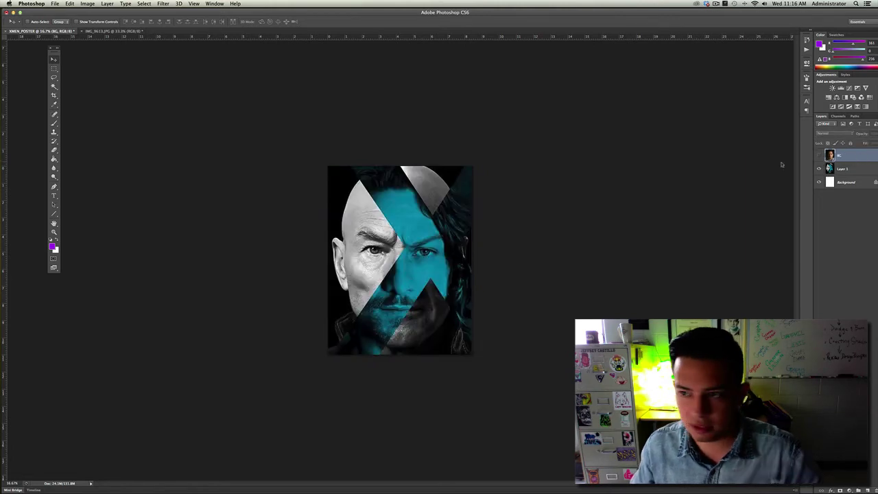
Step: Show the BG layer and scale the portrait to about 108% to match the framing of the poster face
{"action": "left_click", "coordinate": [818, 156]}
{"action": "key", "text": "super+t"}
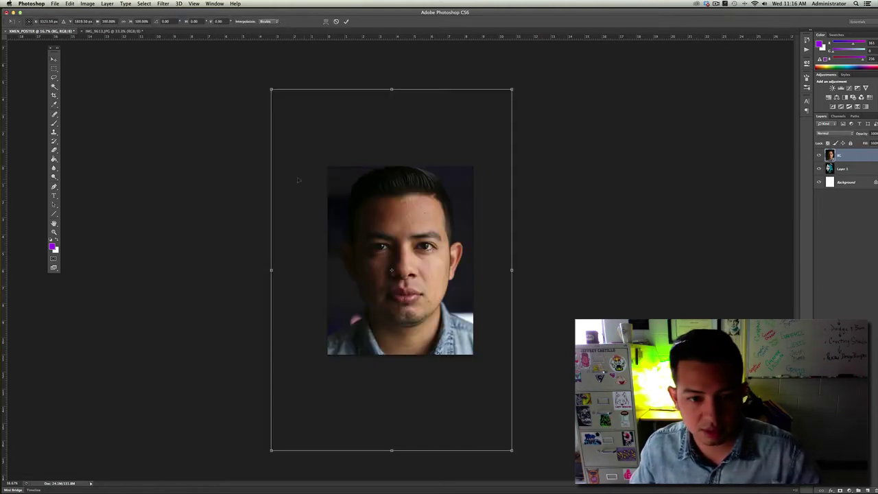
{"action": "left_click_drag", "start_coordinate": [511, 450], "coordinate": [530, 475]}
{"action": "left_click_drag", "start_coordinate": [402, 310], "coordinate": [395, 313]}
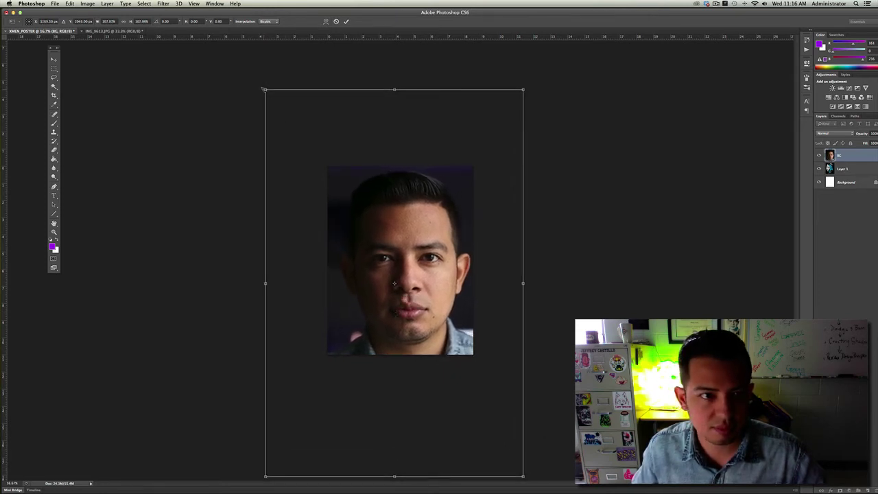
{"action": "left_click_drag", "start_coordinate": [265, 89], "coordinate": [262, 84]}
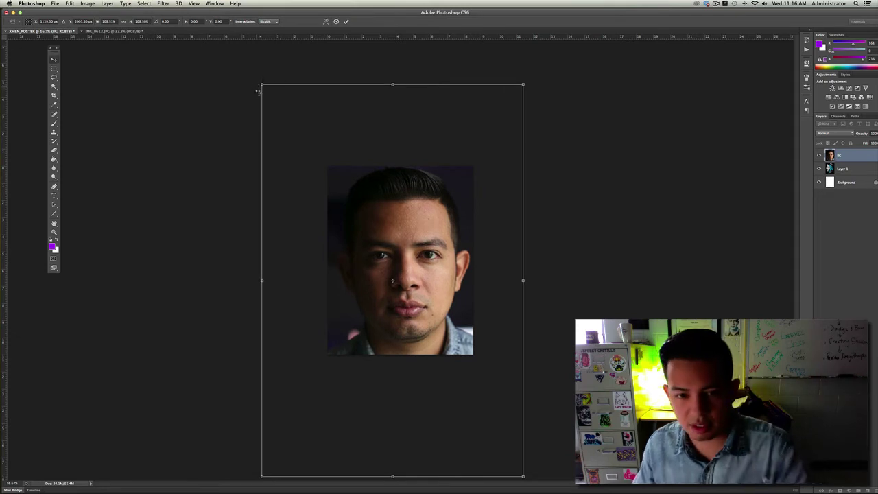
{"action": "key", "text": "Return"}
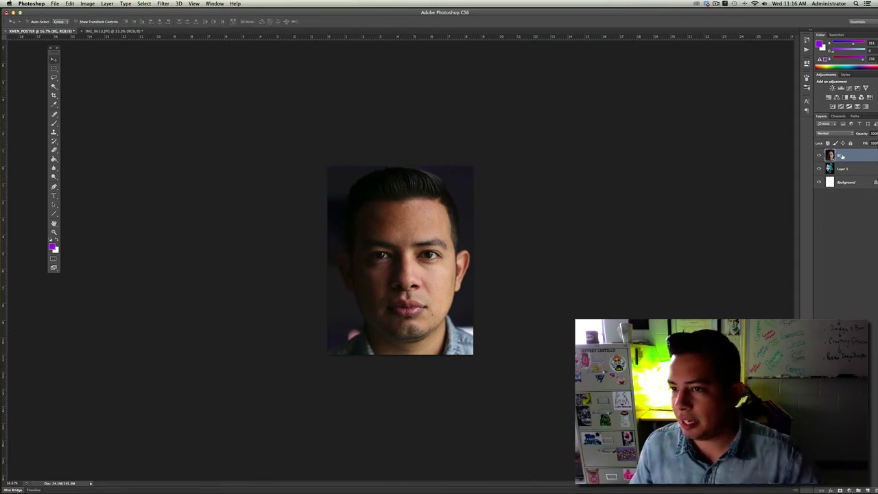
Step: Widen the layer list and compare the portrait with the poster underneath at 33.3% zoom, leaving the BG layer shown
{"action": "left_click_drag", "start_coordinate": [812, 151], "coordinate": [768, 153]}
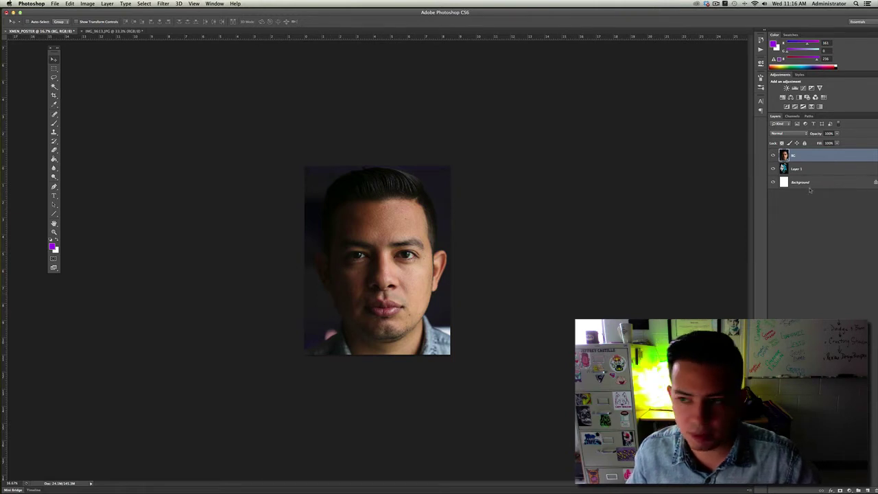
{"action": "left_click", "coordinate": [774, 155]}
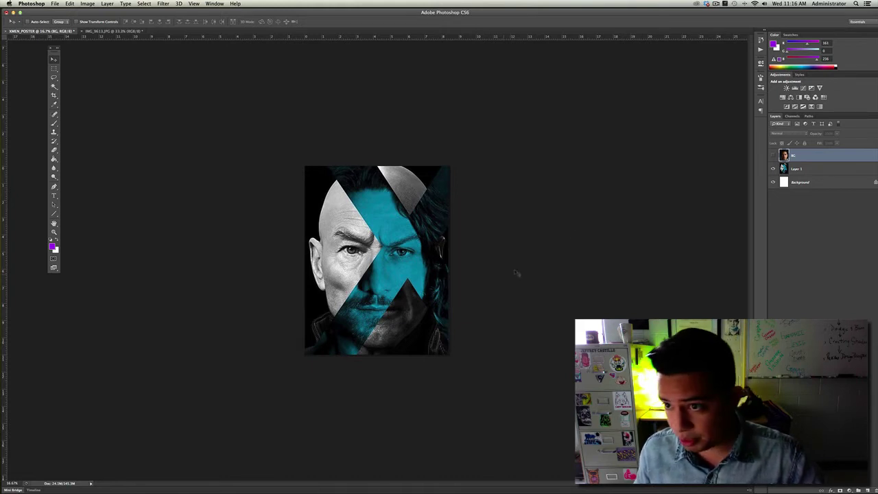
{"action": "left_click", "coordinate": [774, 156]}
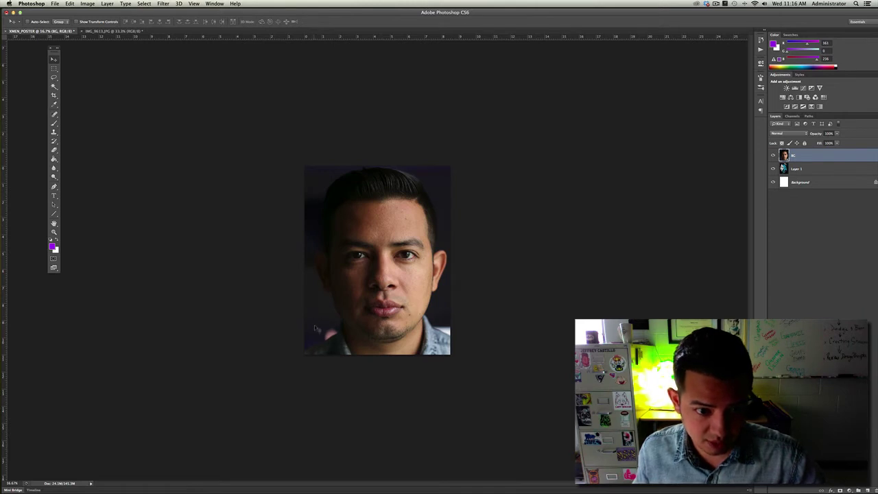
{"action": "left_click", "coordinate": [773, 155]}
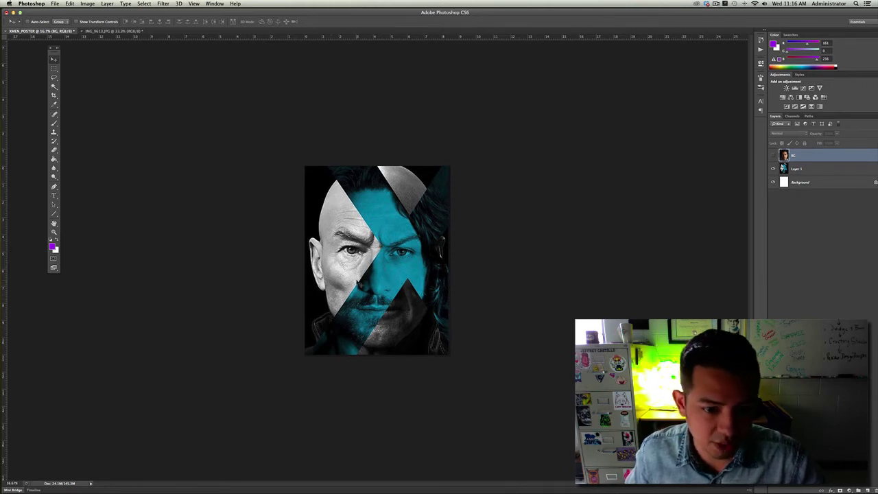
{"action": "key", "text": "super+equal"}
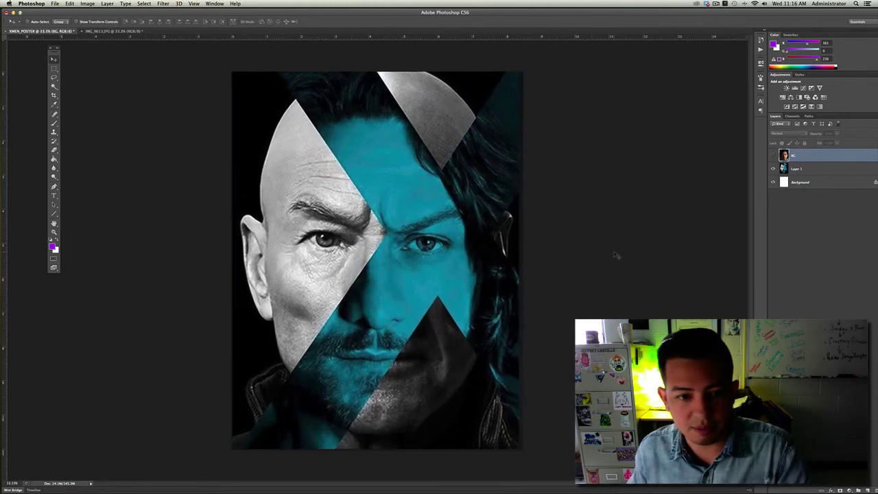
{"action": "key", "text": "super+equal"}
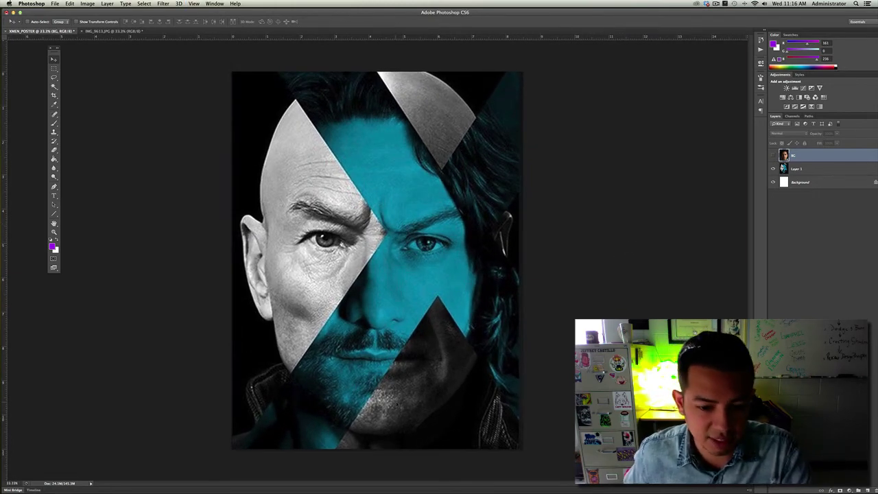
{"action": "left_click", "coordinate": [774, 156]}
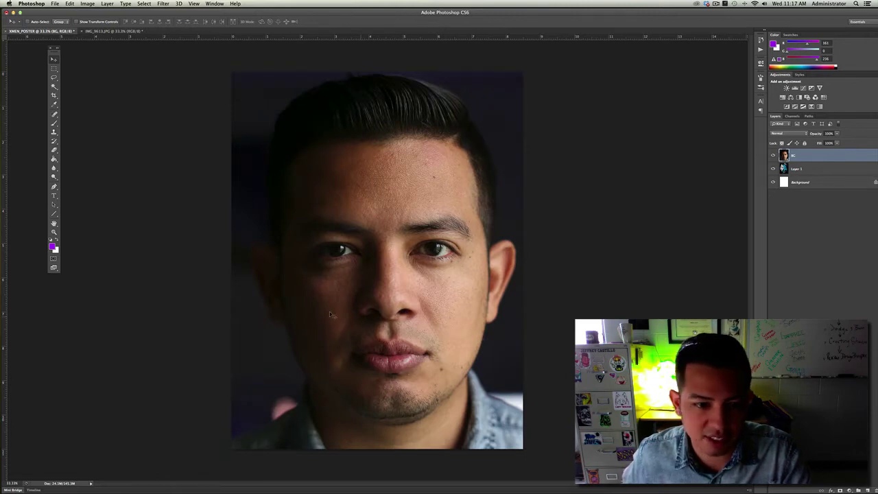
Step: Toggle the BG layer's visibility to compare the portrait's lighting with the poster underneath
{"action": "left_click", "coordinate": [775, 156]}
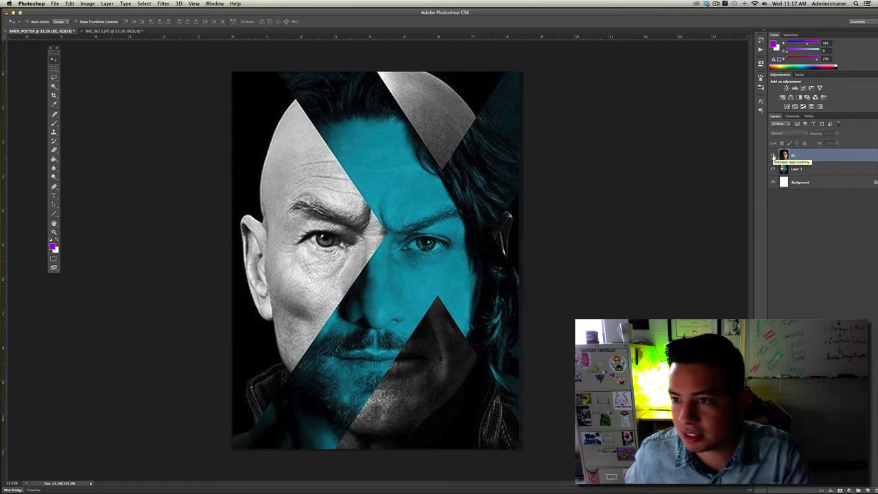
{"action": "left_click", "coordinate": [774, 156]}
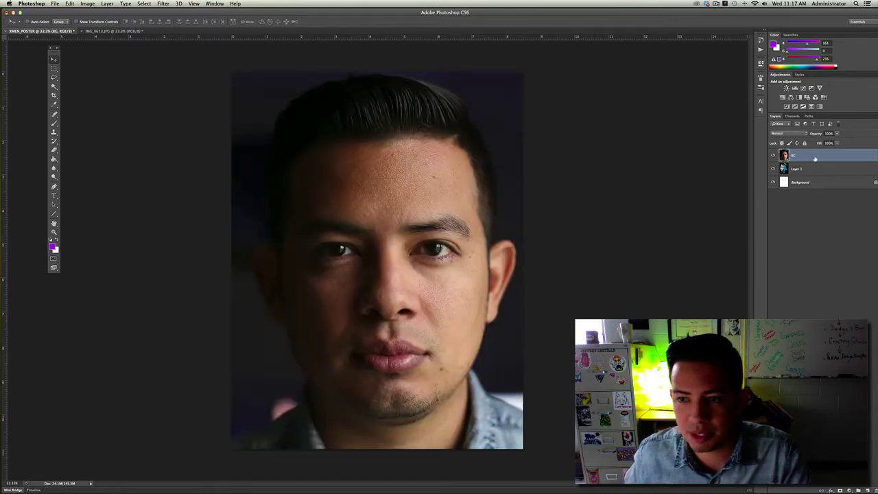
Step: Choose the Burn tool and duplicate the BG layer as BG copy
{"action": "left_click", "coordinate": [55, 177]}
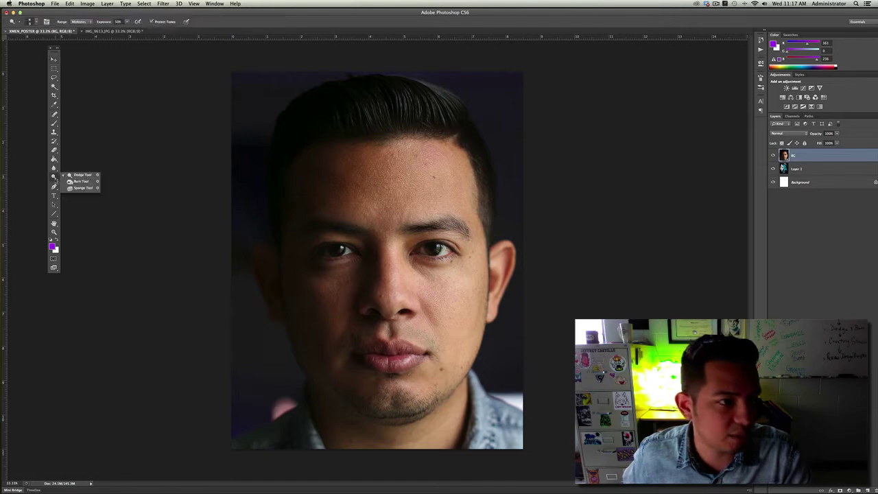
{"action": "left_click", "coordinate": [79, 181]}
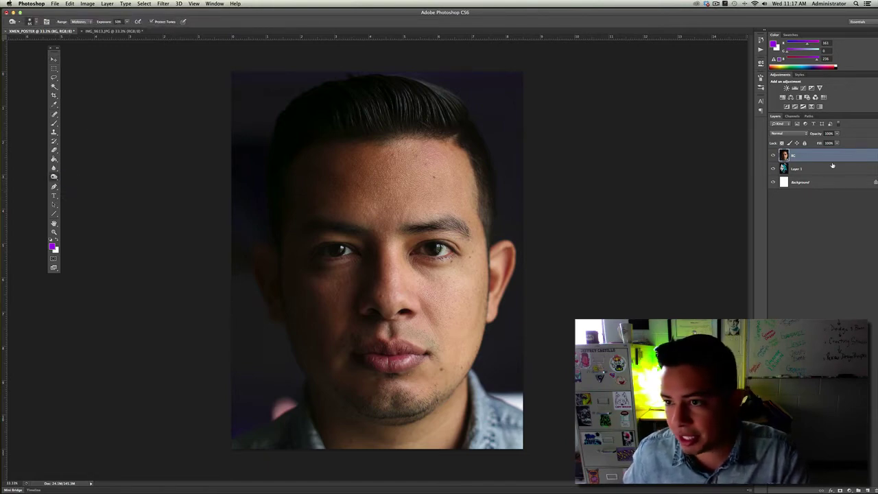
{"action": "right_click", "coordinate": [813, 157]}
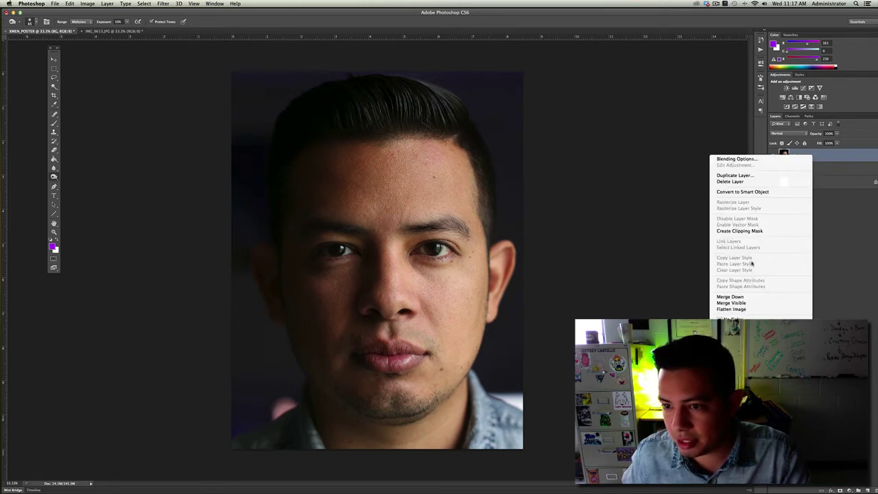
{"action": "left_click", "coordinate": [736, 176]}
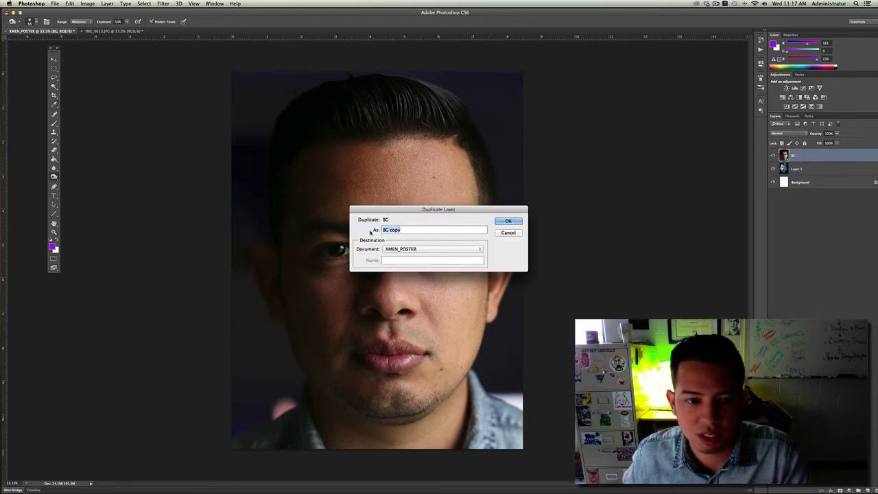
{"action": "left_click", "coordinate": [513, 221]}
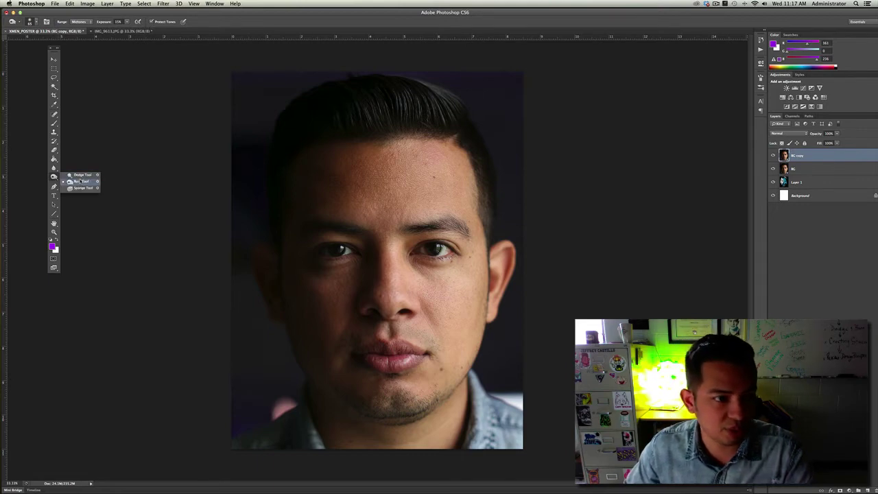
Step: Burn the backdrop around the head on BG copy, enlarging the brush to 1000 px for the wide areas
{"action": "key", "text": "bracketright"}
{"action": "key", "text": "bracketright"}
{"action": "key", "text": "bracketright"}
{"action": "key", "text": "bracketright"}
{"action": "key", "text": "bracketright"}
{"action": "key", "text": "bracketright"}
{"action": "key", "text": "bracketright"}
{"action": "key", "text": "bracketright"}
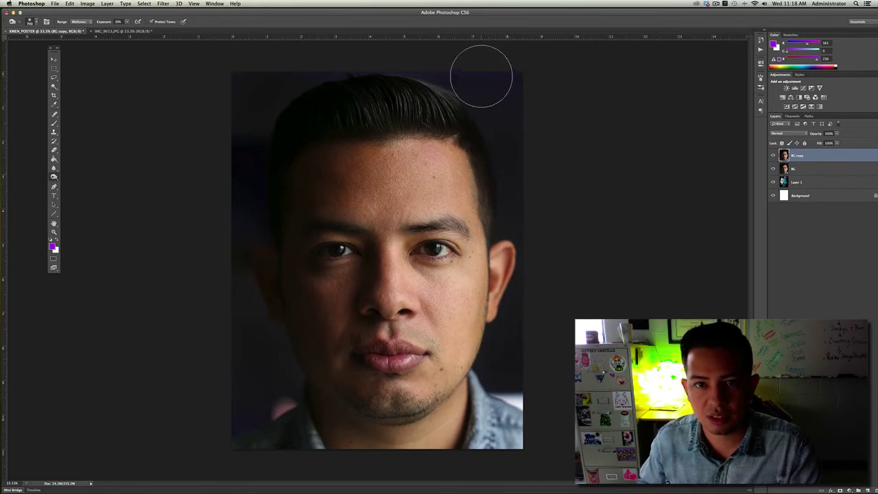
{"action": "key", "text": "bracketright"}
{"action": "key", "text": "bracketright"}
{"action": "key", "text": "bracketright"}
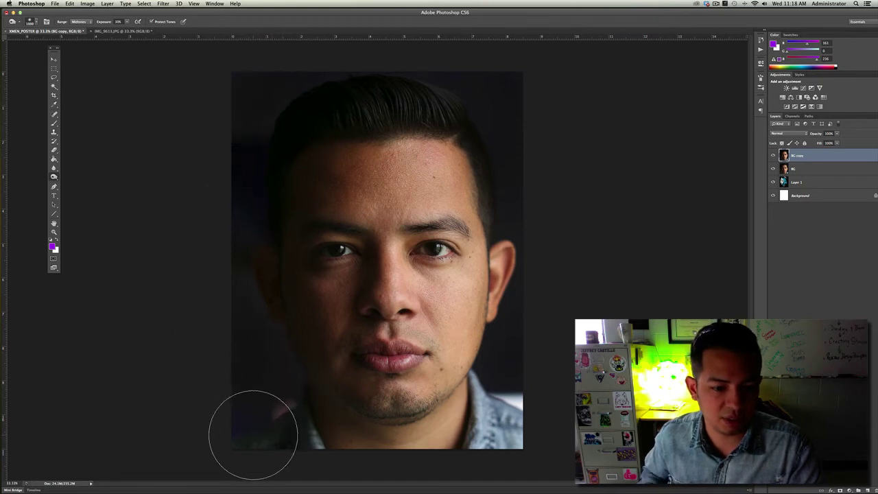
Step: View Layer 1 alone as a shading reference, and burn BG copy's backdrop beside the shadowed ear and shoulder with 1000 and 600 px brushes
{"action": "left_click", "coordinate": [774, 182], "text": "alt"}
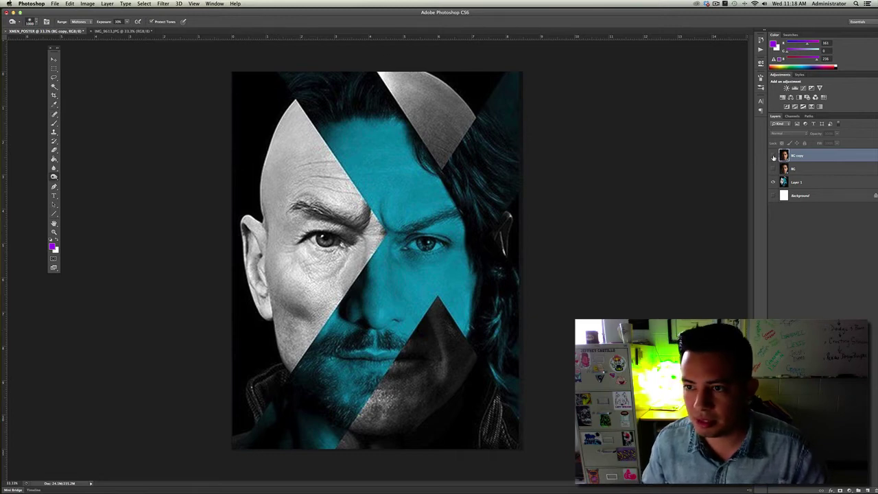
{"action": "left_click_drag", "start_coordinate": [775, 157], "coordinate": [774, 170]}
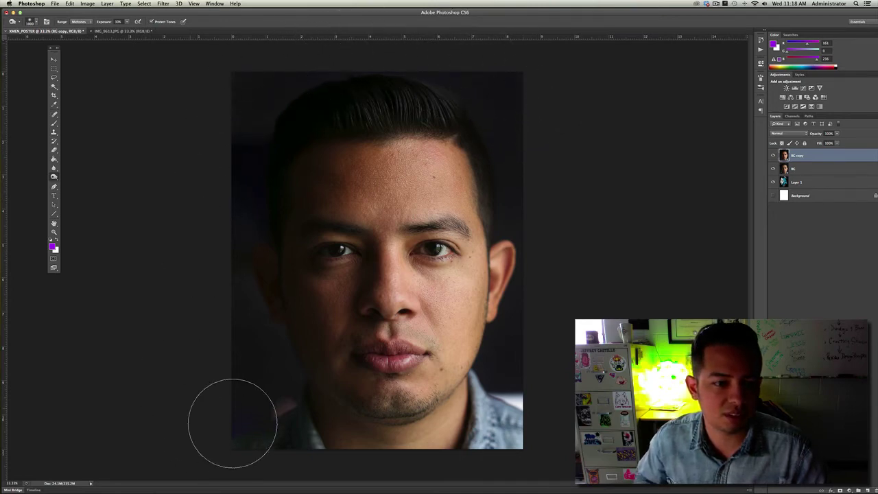
{"action": "mouse_move", "coordinate": [232, 423]}
{"action": "left_mouse_down"}
{"action": "mouse_move", "coordinate": [277, 393]}
{"action": "mouse_move", "coordinate": [266, 365]}
{"action": "mouse_move", "coordinate": [262, 387]}
{"action": "mouse_move", "coordinate": [242, 298]}
{"action": "mouse_move", "coordinate": [241, 321]}
{"action": "left_mouse_up"}
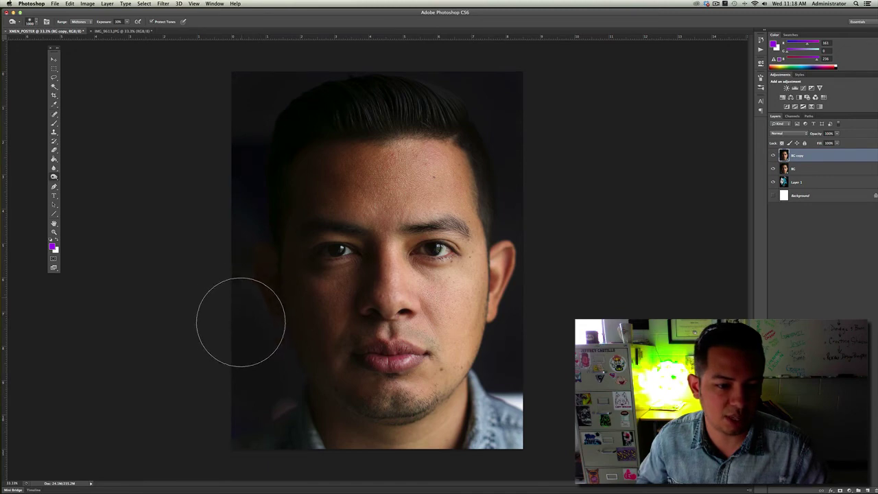
{"action": "key", "text": "bracketleft"}
{"action": "key", "text": "bracketleft"}
{"action": "key", "text": "bracketleft"}
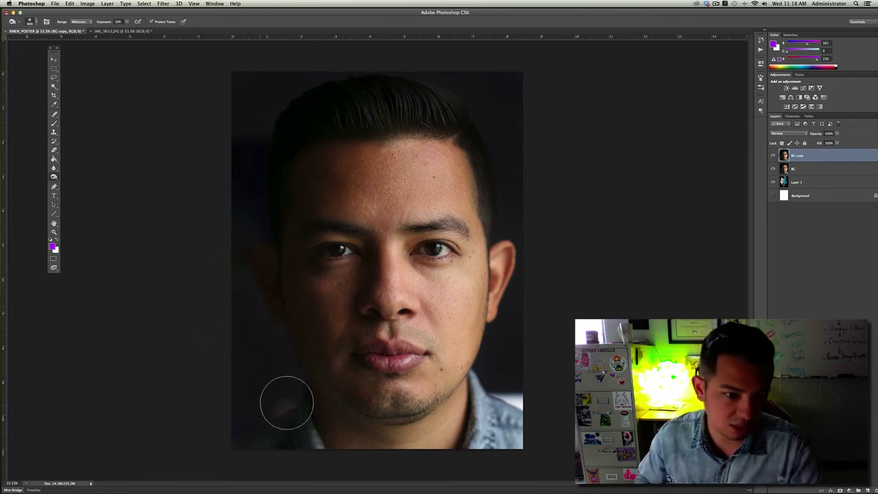
{"action": "mouse_move", "coordinate": [287, 403]}
{"action": "left_mouse_down"}
{"action": "mouse_move", "coordinate": [282, 359]}
{"action": "mouse_move", "coordinate": [259, 308]}
{"action": "mouse_move", "coordinate": [231, 406]}
{"action": "mouse_move", "coordinate": [248, 412]}
{"action": "left_mouse_up"}
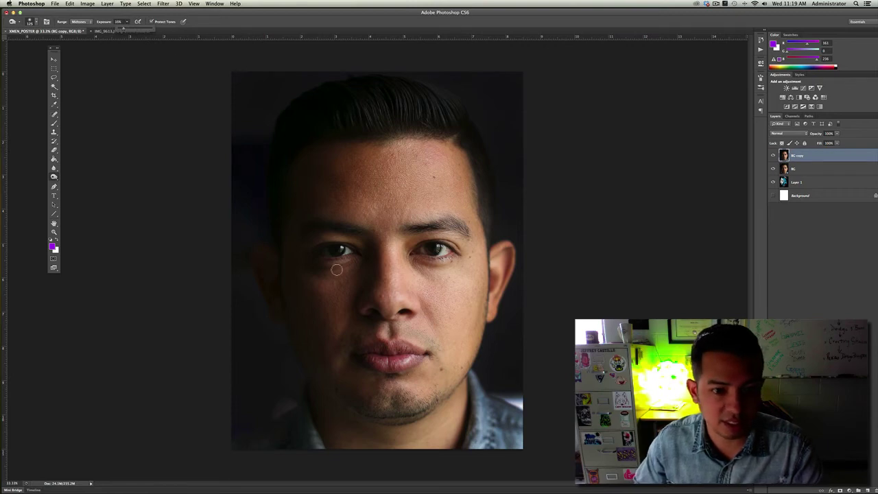
Step: Burn the shadowed half of the face along the nose, around the eye and on the forehead, using brushes up to 400 px
{"action": "key", "text": "bracketright"}
{"action": "key", "text": "bracketright"}
{"action": "key", "text": "bracketright"}
{"action": "key", "text": "bracketright"}
{"action": "key", "text": "bracketright"}
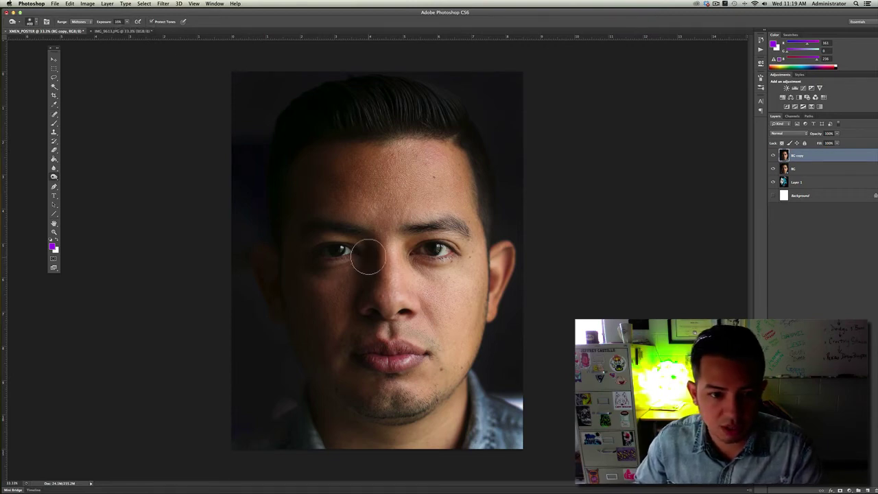
{"action": "mouse_move", "coordinate": [363, 284]}
{"action": "left_mouse_down"}
{"action": "mouse_move", "coordinate": [372, 250]}
{"action": "mouse_move", "coordinate": [364, 284]}
{"action": "mouse_move", "coordinate": [353, 259]}
{"action": "mouse_move", "coordinate": [329, 246]}
{"action": "left_mouse_up"}
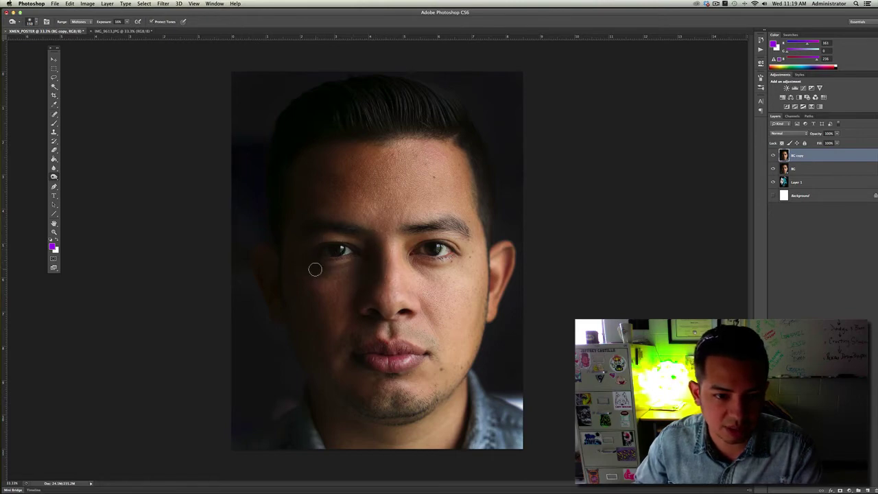
{"action": "key", "text": "bracketright"}
{"action": "key", "text": "bracketright"}
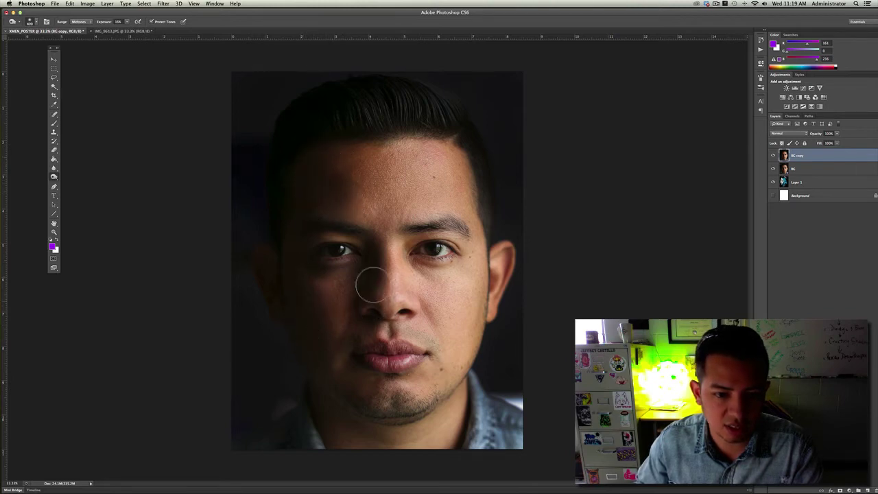
Step: Burn the neck under the chin and the shadowed jaw and collar with a smaller brush
{"action": "key", "text": "bracketleft"}
{"action": "key", "text": "bracketleft"}
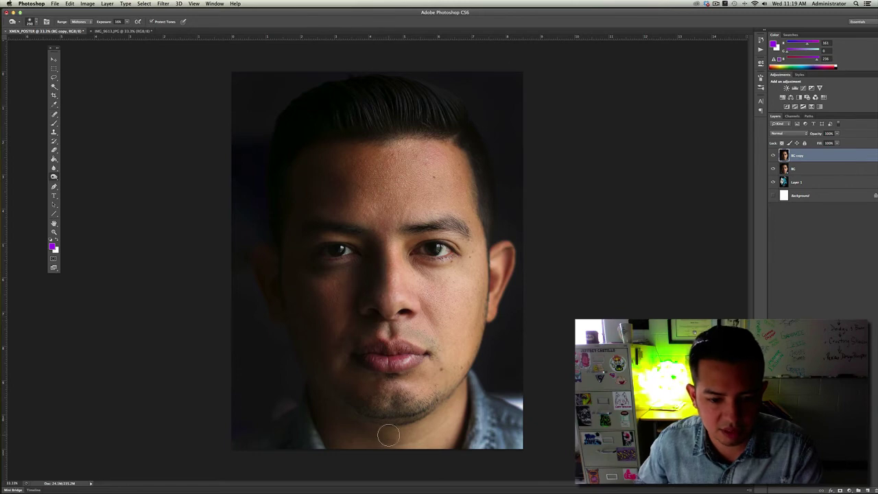
{"action": "mouse_move", "coordinate": [388, 435]}
{"action": "left_mouse_down"}
{"action": "mouse_move", "coordinate": [451, 438]}
{"action": "mouse_move", "coordinate": [466, 403]}
{"action": "mouse_move", "coordinate": [464, 431]}
{"action": "left_mouse_up"}
{"action": "key", "text": "bracketleft"}
{"action": "mouse_move", "coordinate": [294, 412]}
{"action": "left_mouse_down"}
{"action": "mouse_move", "coordinate": [340, 450]}
{"action": "mouse_move", "coordinate": [328, 399]}
{"action": "left_mouse_up"}
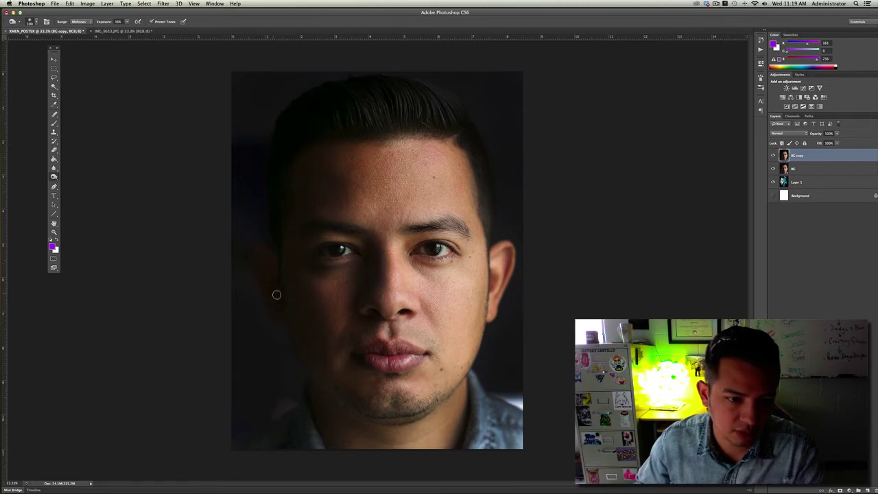
Step: Toggle the BG copy layer repeatedly to compare the burned portrait with the original, leaving it shown
{"action": "left_click", "coordinate": [775, 157]}
{"action": "left_click", "coordinate": [775, 156]}
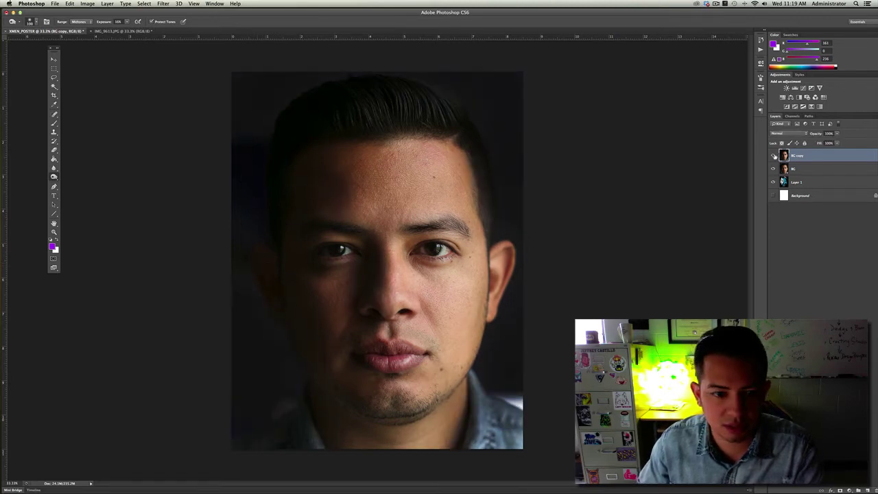
{"action": "left_click", "coordinate": [775, 156]}
{"action": "left_click", "coordinate": [775, 156]}
{"action": "left_click", "coordinate": [775, 157]}
{"action": "left_click", "coordinate": [775, 156]}
{"action": "left_click", "coordinate": [775, 156]}
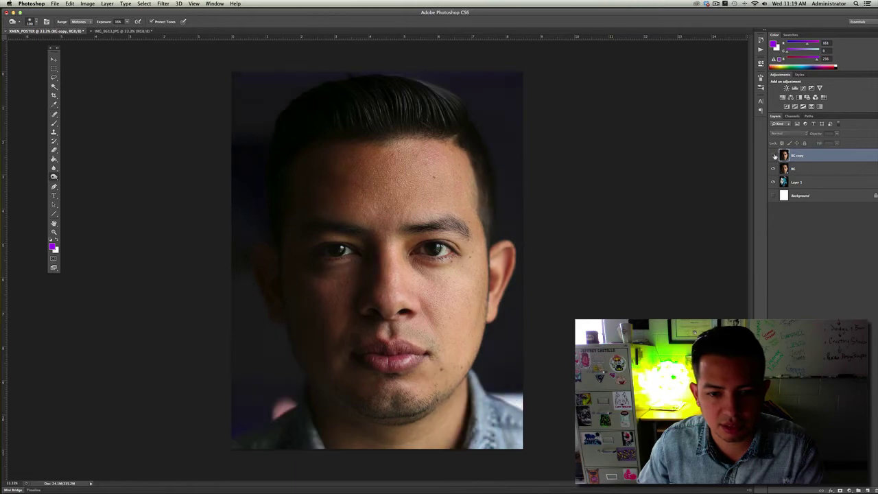
{"action": "left_click", "coordinate": [775, 157]}
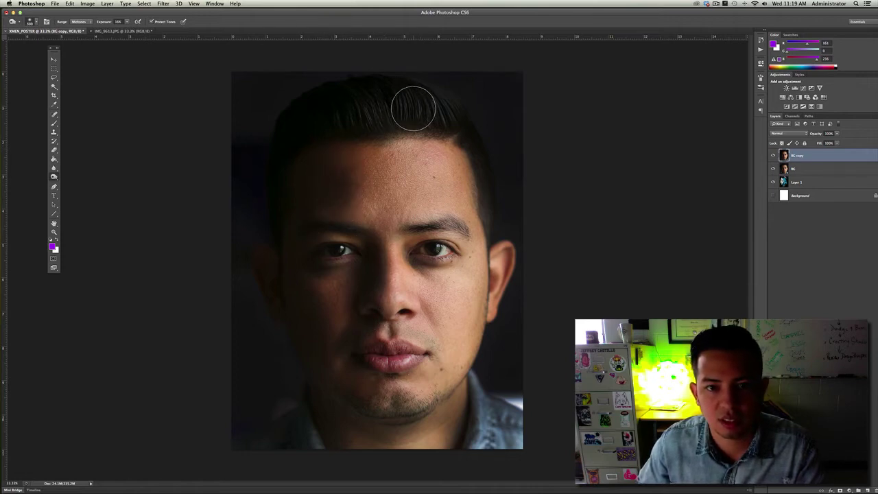
Step: Burn around the lit eye with a 250 px brush, and burn the bright spot beside the collar with the range set to Highlights
{"action": "key", "text": "bracketleft"}
{"action": "key", "text": "bracketleft"}
{"action": "key", "text": "bracketleft"}
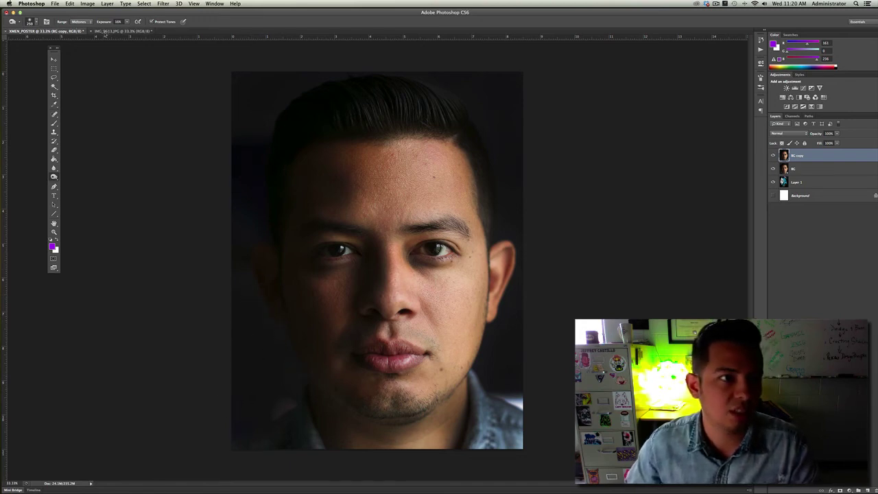
{"action": "left_click", "coordinate": [84, 22]}
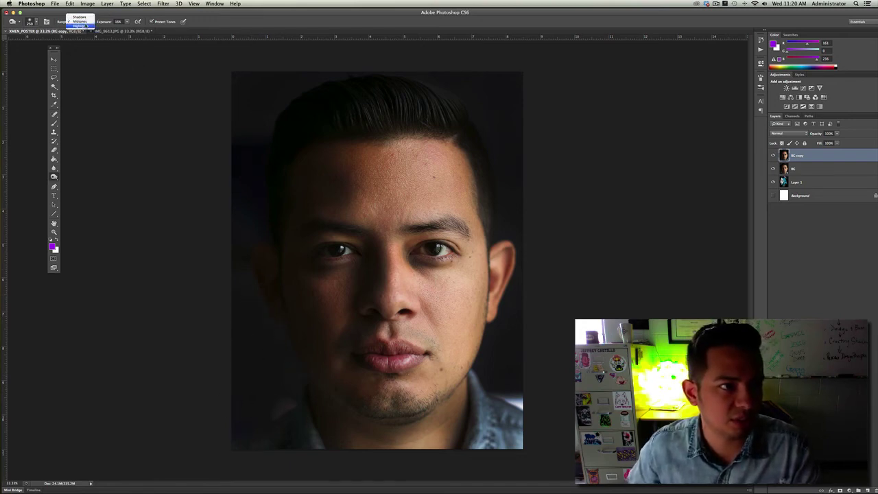
{"action": "left_click", "coordinate": [81, 25]}
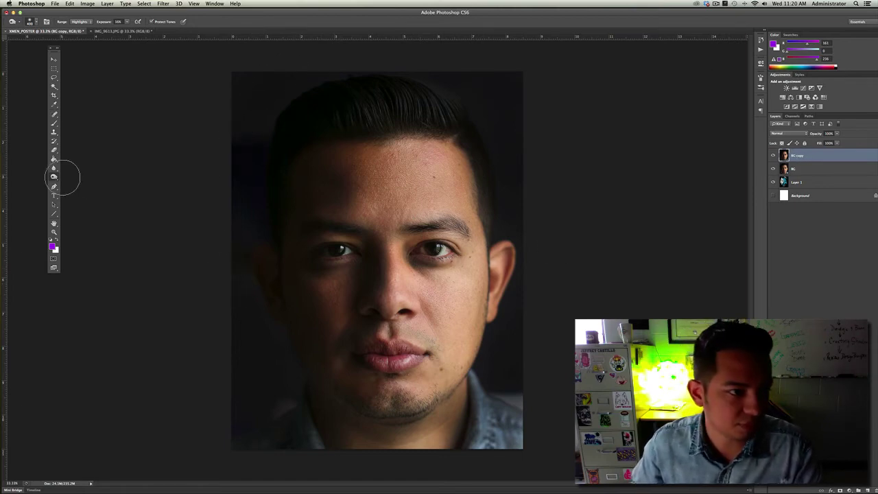
Step: Switch to the Dodge tool and brighten the nose bridge, the skin above the lip and the area below the shadowed eye
{"action": "left_click", "coordinate": [54, 177]}
{"action": "left_click", "coordinate": [77, 178]}
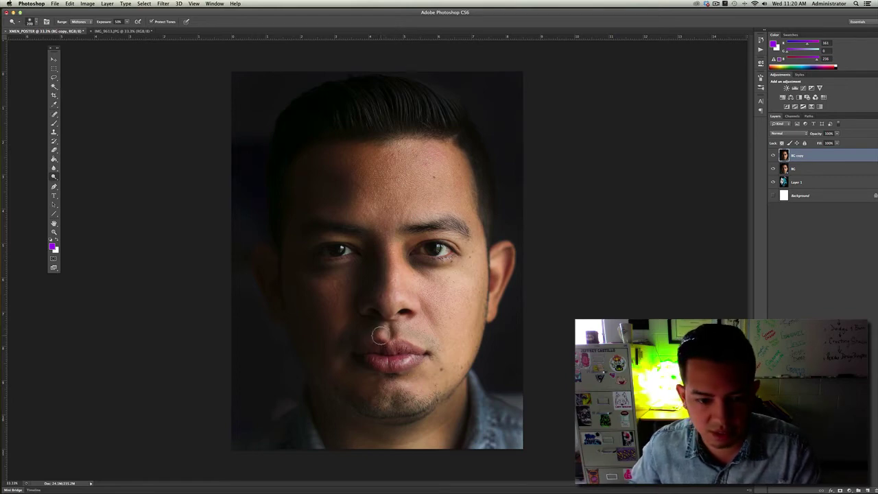
{"action": "mouse_move", "coordinate": [400, 297]}
{"action": "left_mouse_down"}
{"action": "mouse_move", "coordinate": [390, 240]}
{"action": "mouse_move", "coordinate": [395, 268]}
{"action": "left_mouse_up"}
{"action": "key", "text": "]"}
{"action": "key", "text": "]"}
{"action": "key", "text": "]"}
{"action": "key", "text": "]"}
{"action": "key", "text": "["}
{"action": "key", "text": "["}
{"action": "key", "text": "["}
{"action": "key", "text": "["}
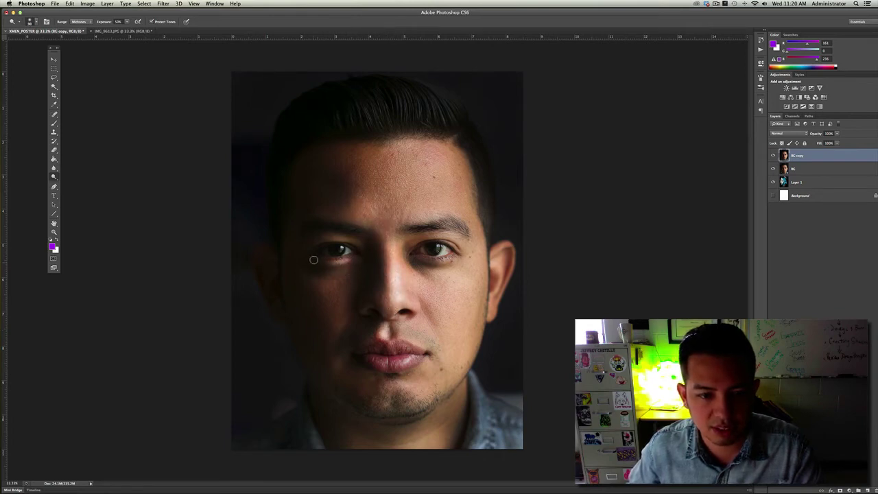
Step: Dodge both eyes, the upper eyelid on the shadowed side and the ridge of the nose
{"action": "left_click_drag", "start_coordinate": [466, 234], "coordinate": [431, 242]}
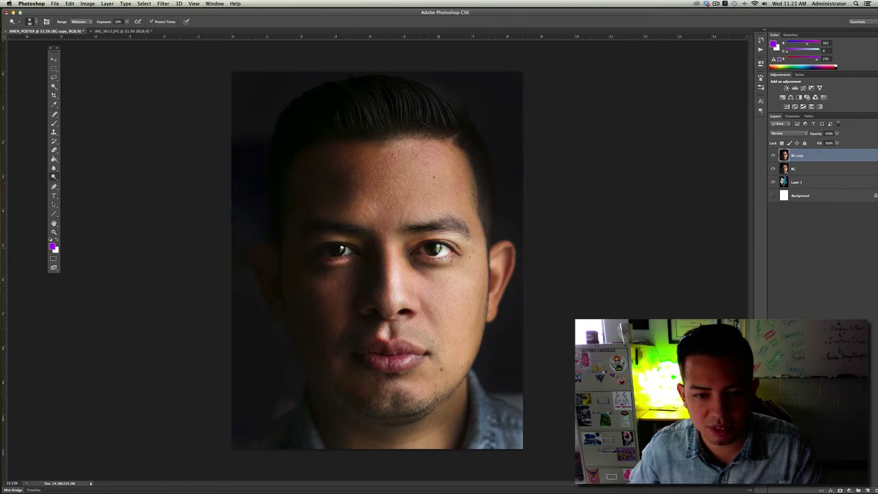
{"action": "key", "text": "super+1"}
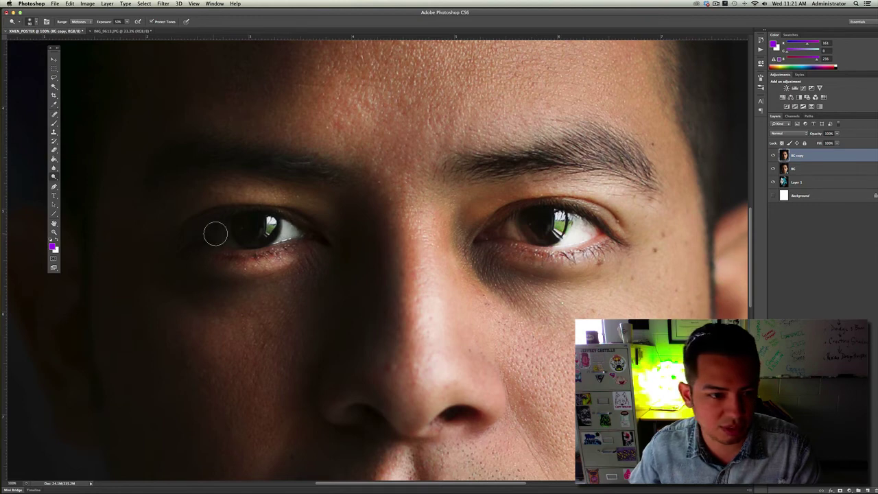
{"action": "mouse_move", "coordinate": [302, 204]}
{"action": "left_mouse_down"}
{"action": "mouse_move", "coordinate": [237, 197]}
{"action": "mouse_move", "coordinate": [296, 200]}
{"action": "left_mouse_up"}
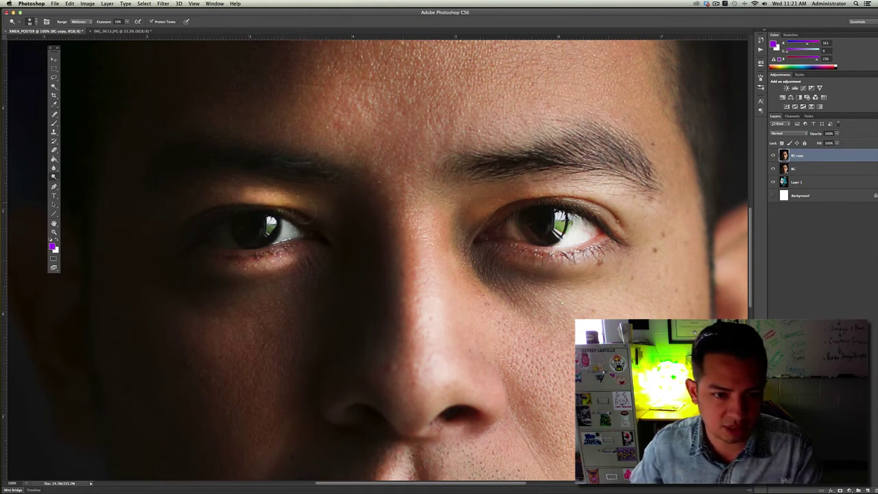
{"action": "mouse_move", "coordinate": [436, 220]}
{"action": "left_mouse_down"}
{"action": "mouse_move", "coordinate": [436, 330]}
{"action": "mouse_move", "coordinate": [403, 360]}
{"action": "mouse_move", "coordinate": [406, 204]}
{"action": "mouse_move", "coordinate": [415, 226]}
{"action": "left_mouse_up"}
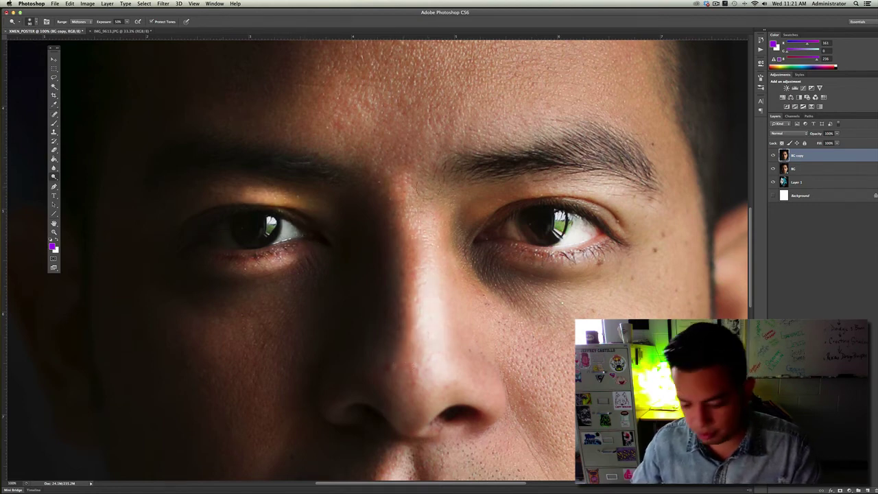
Step: Dodge the highlight above the shadowed inner eyebrow and the lit side of the forehead with a larger brush
{"action": "key", "text": "super+minus"}
{"action": "key", "text": "super+minus"}
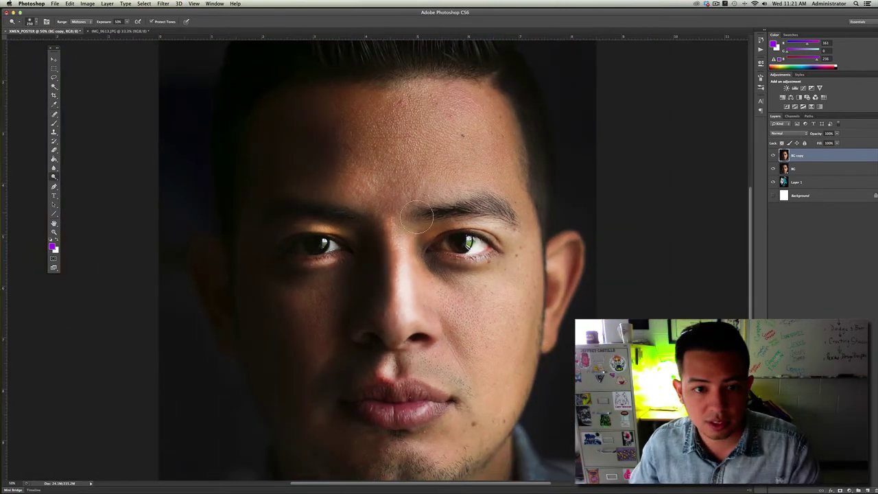
{"action": "left_click_drag", "start_coordinate": [374, 194], "coordinate": [288, 190]}
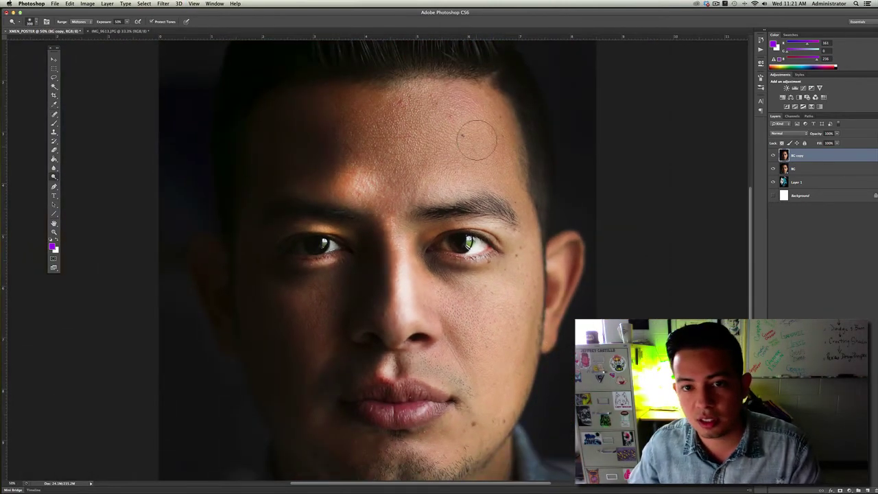
{"action": "key", "text": "bracketright"}
{"action": "key", "text": "bracketright"}
{"action": "key", "text": "bracketright"}
{"action": "key", "text": "bracketright"}
{"action": "key", "text": "bracketright"}
{"action": "mouse_move", "coordinate": [474, 151]}
{"action": "left_mouse_down"}
{"action": "mouse_move", "coordinate": [349, 102]}
{"action": "mouse_move", "coordinate": [500, 83]}
{"action": "left_mouse_up"}
Step: Reduce the Dodge brush and brighten the cheek below the lit eye
{"action": "key", "text": "bracketleft"}
{"action": "key", "text": "bracketleft"}
{"action": "key", "text": "bracketleft"}
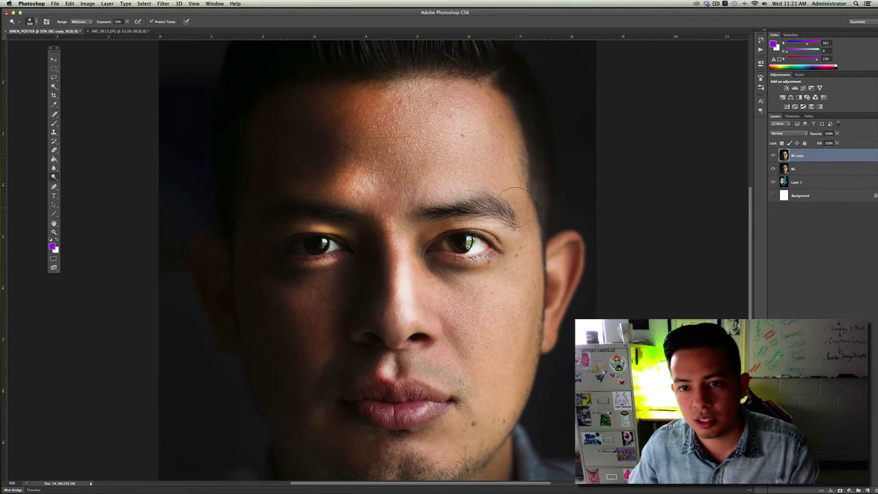
{"action": "mouse_move", "coordinate": [514, 279]}
{"action": "left_mouse_down"}
{"action": "mouse_move", "coordinate": [445, 300]}
{"action": "mouse_move", "coordinate": [522, 326]}
{"action": "mouse_move", "coordinate": [474, 321]}
{"action": "left_mouse_up"}
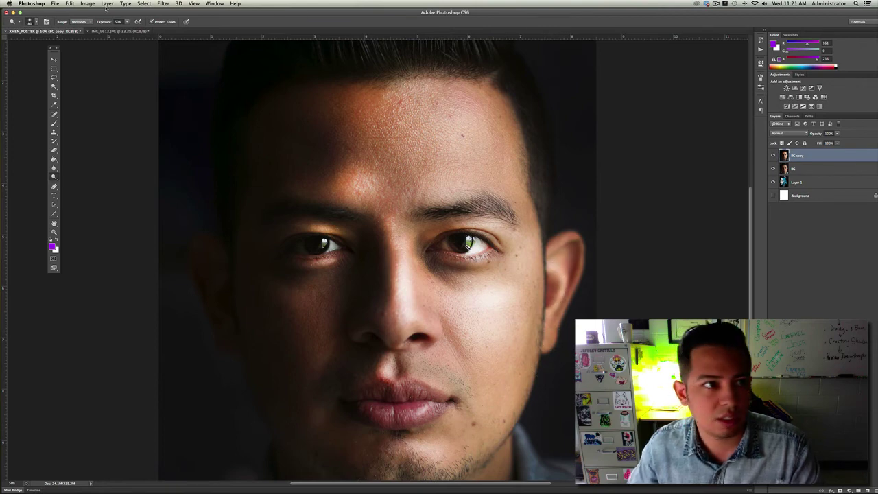
Step: Lower the Dodge exposure to 18% and brighten the lit cheek, the jawline and the neck below it
{"action": "left_click", "coordinate": [127, 22]}
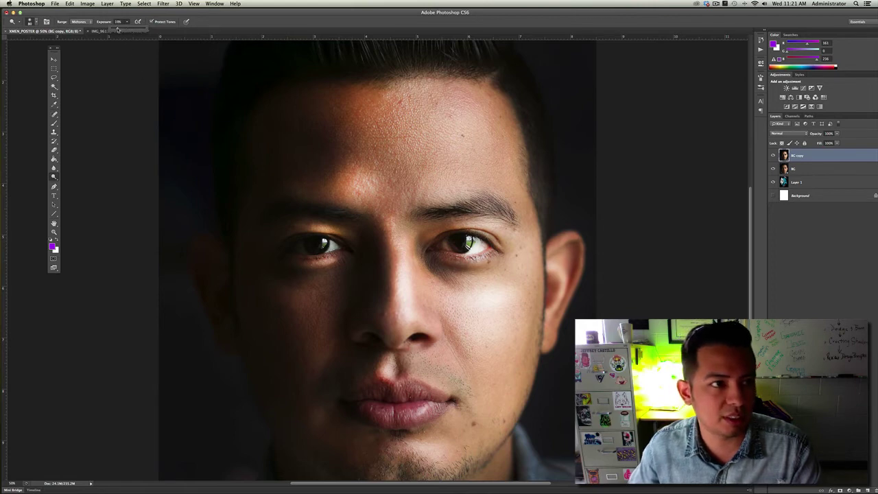
{"action": "left_click", "coordinate": [633, 250]}
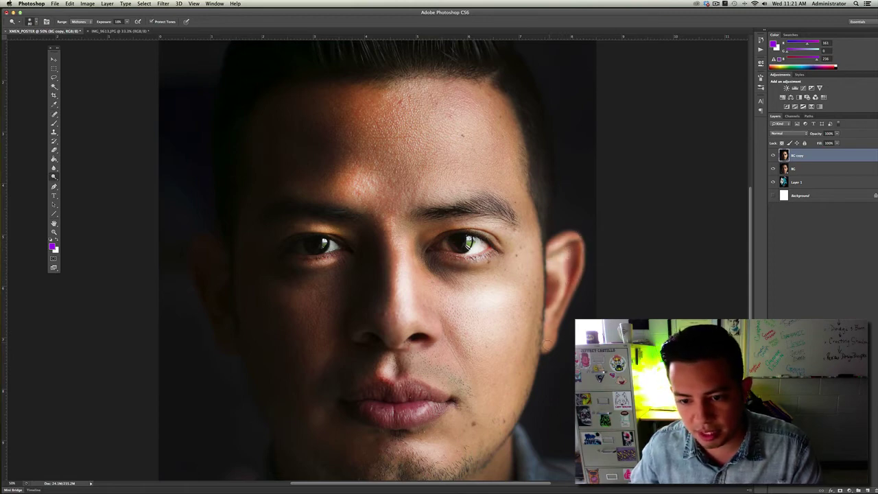
{"action": "mouse_move", "coordinate": [516, 372]}
{"action": "left_mouse_down"}
{"action": "mouse_move", "coordinate": [494, 340]}
{"action": "mouse_move", "coordinate": [480, 343]}
{"action": "mouse_move", "coordinate": [471, 328]}
{"action": "mouse_move", "coordinate": [490, 350]}
{"action": "mouse_move", "coordinate": [493, 405]}
{"action": "mouse_move", "coordinate": [481, 427]}
{"action": "mouse_move", "coordinate": [516, 312]}
{"action": "mouse_move", "coordinate": [509, 374]}
{"action": "mouse_move", "coordinate": [518, 255]}
{"action": "mouse_move", "coordinate": [491, 295]}
{"action": "mouse_move", "coordinate": [430, 289]}
{"action": "mouse_move", "coordinate": [452, 291]}
{"action": "mouse_move", "coordinate": [449, 265]}
{"action": "mouse_move", "coordinate": [504, 258]}
{"action": "left_mouse_up"}
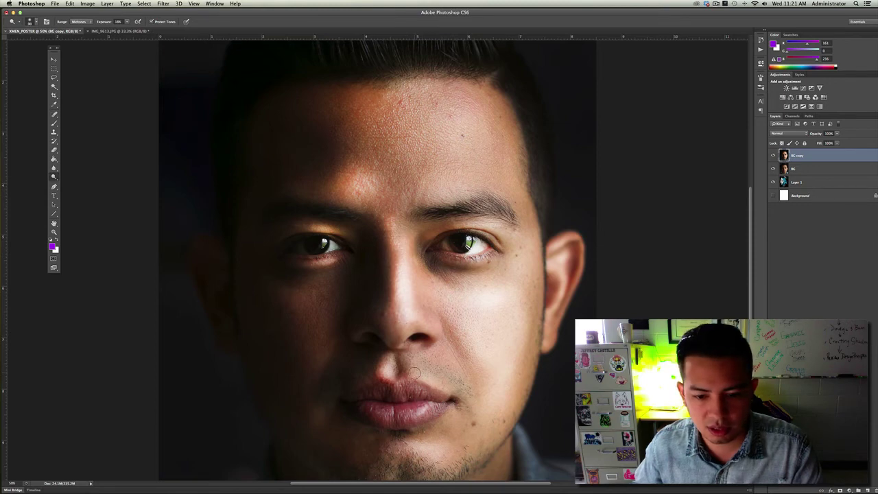
{"action": "scroll", "coordinate": [416, 419], "scroll_direction": "down", "scroll_amount": 10}
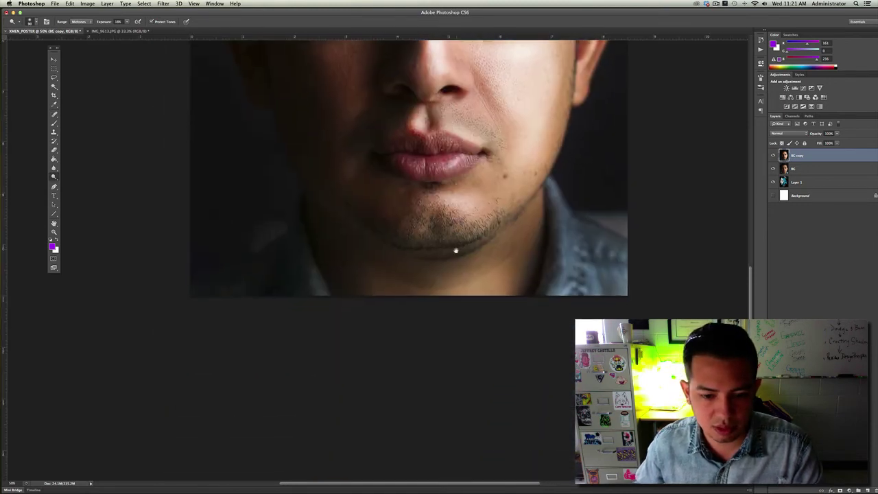
{"action": "mouse_move", "coordinate": [486, 288]}
{"action": "left_mouse_down"}
{"action": "mouse_move", "coordinate": [482, 271]}
{"action": "mouse_move", "coordinate": [540, 201]}
{"action": "left_mouse_up"}
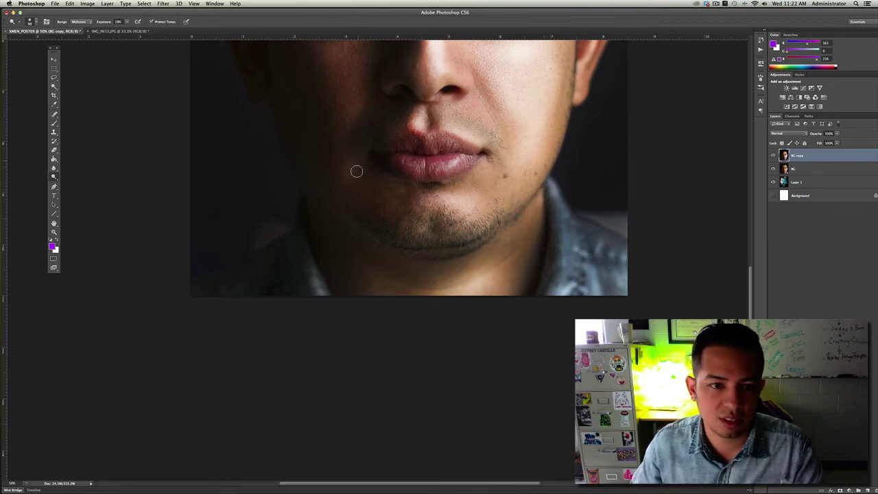
Step: Resize the Dodge brush and brighten the skin beneath the lit eye and around its outer eyebrow
{"action": "left_click_drag", "start_coordinate": [371, 136], "coordinate": [412, 299]}
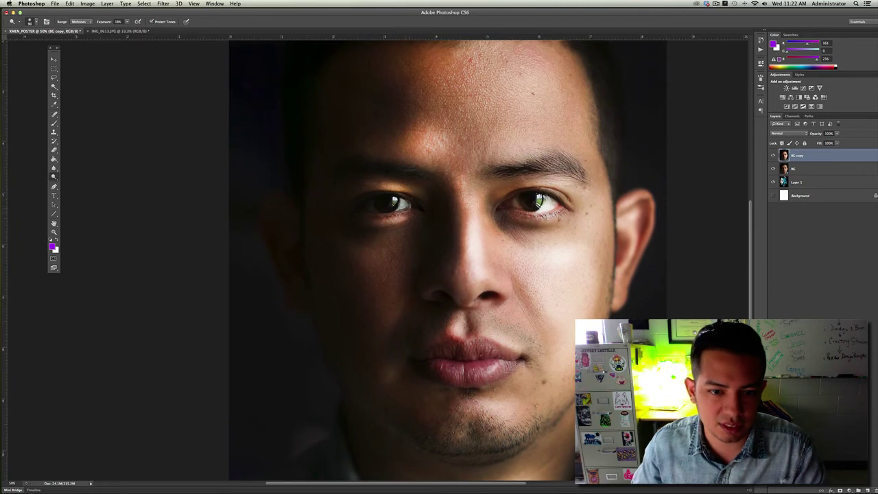
{"action": "key", "text": "super+r"}
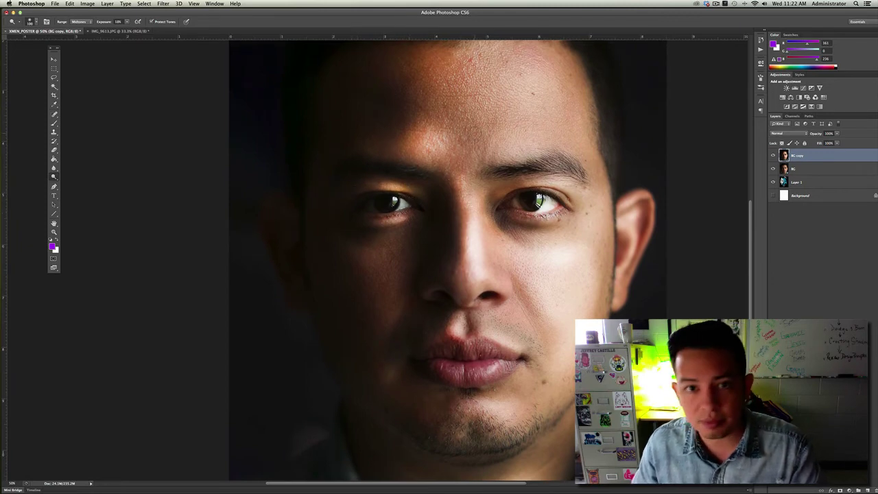
{"action": "scroll", "coordinate": [568, 67], "scroll_direction": "up", "scroll_amount": 5}
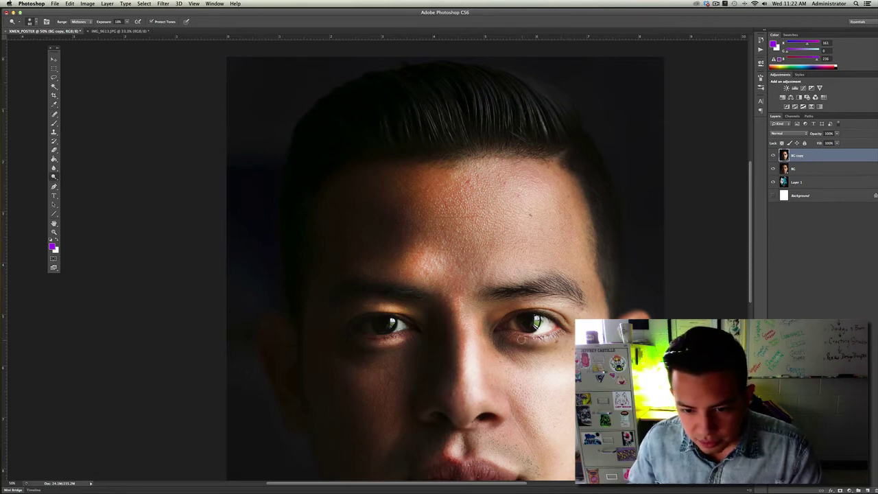
{"action": "mouse_move", "coordinate": [521, 340]}
{"action": "left_mouse_down"}
{"action": "mouse_move", "coordinate": [501, 334]}
{"action": "mouse_move", "coordinate": [562, 328]}
{"action": "left_mouse_up"}
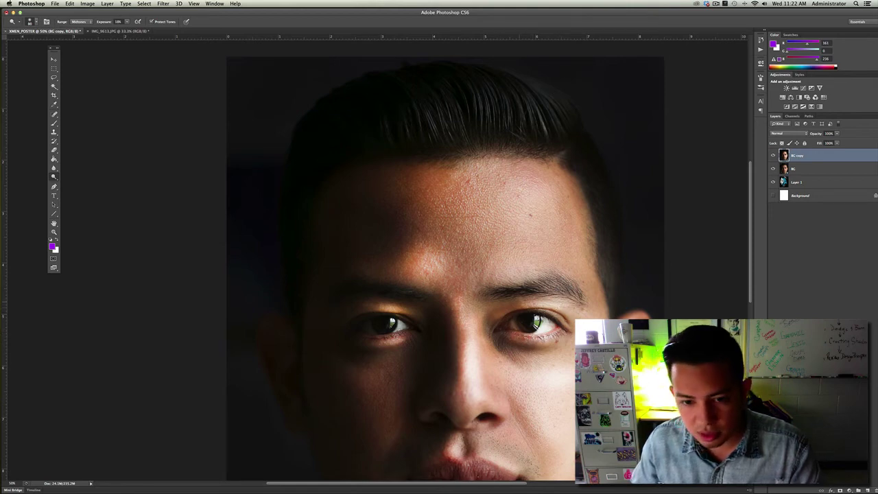
{"action": "left_click_drag", "start_coordinate": [550, 299], "coordinate": [557, 301]}
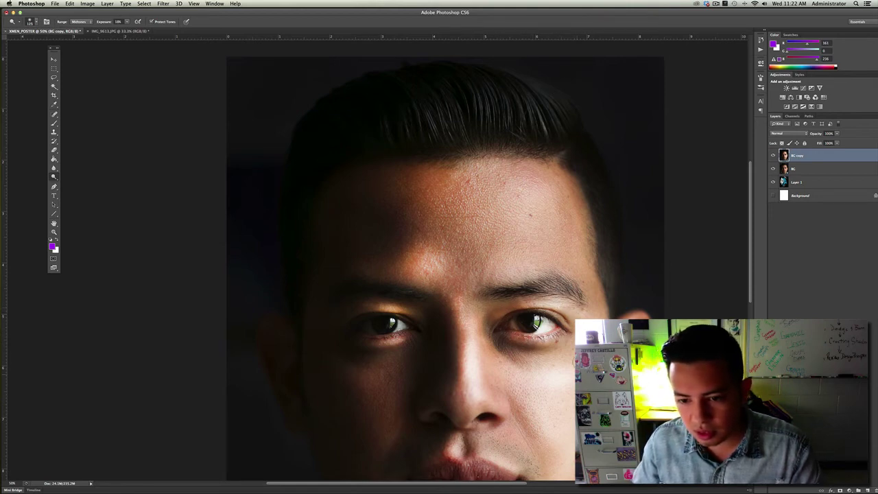
Step: Compare the dodged portrait with the reference poster on Layer 1 by toggling the visibility of the layers above it
{"action": "key", "text": "super+minus"}
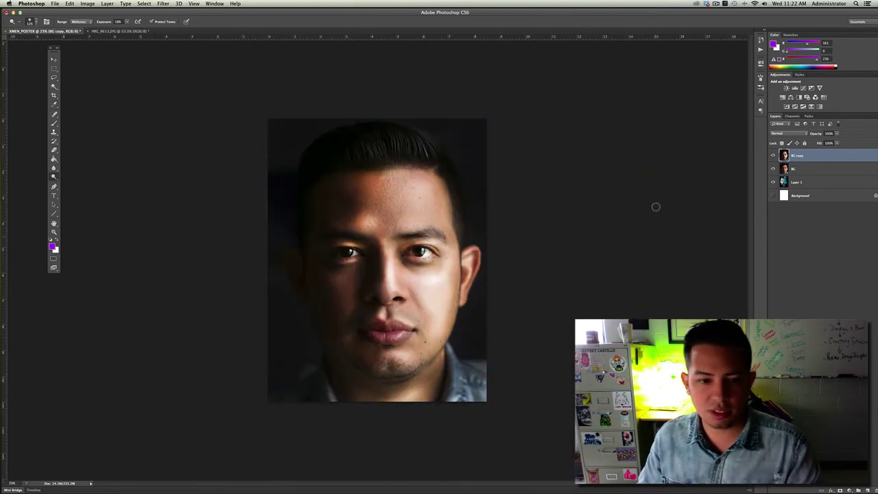
{"action": "left_click", "coordinate": [774, 182], "text": "alt"}
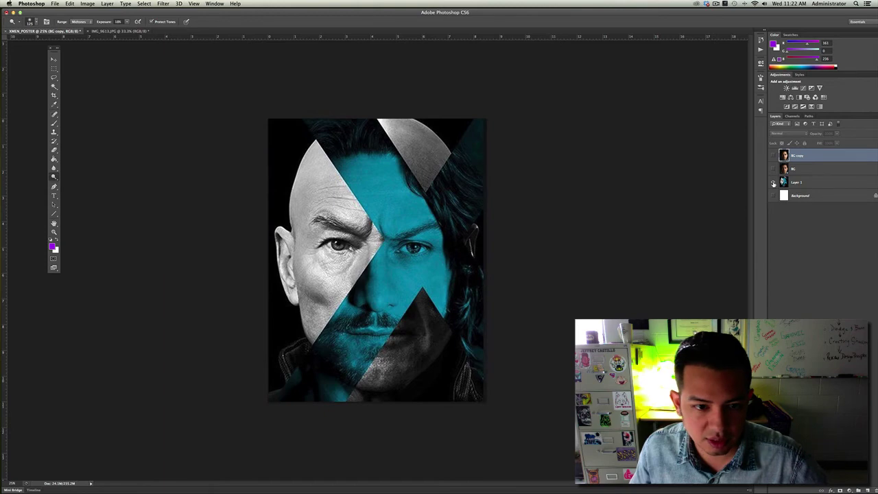
{"action": "left_click", "coordinate": [774, 181], "text": "alt"}
{"action": "left_click", "coordinate": [774, 181], "text": "alt"}
{"action": "left_click", "coordinate": [774, 182], "text": "alt"}
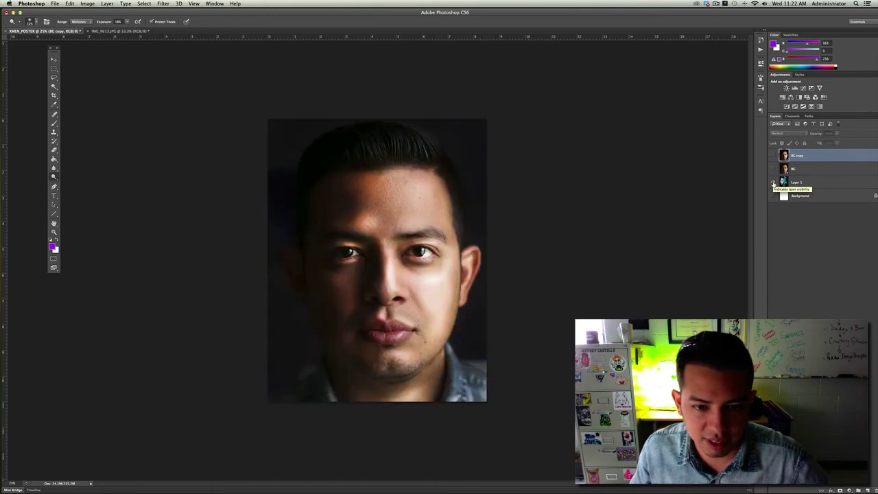
{"action": "left_click", "coordinate": [774, 182], "text": "alt"}
{"action": "left_click", "coordinate": [774, 182], "text": "alt"}
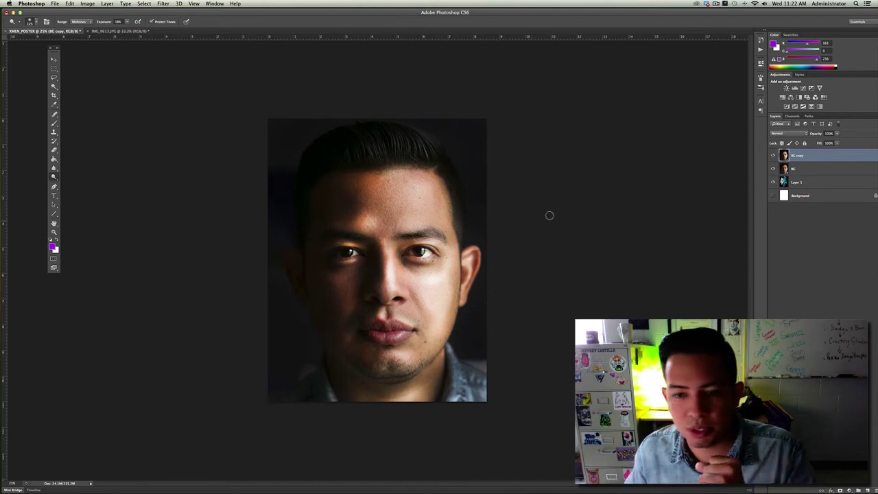
{"action": "left_click", "coordinate": [774, 156]}
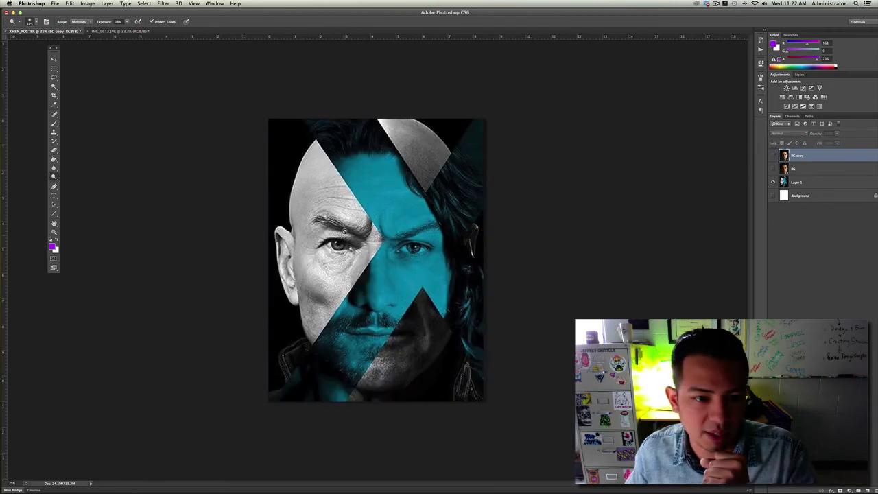
{"action": "left_click", "coordinate": [774, 156]}
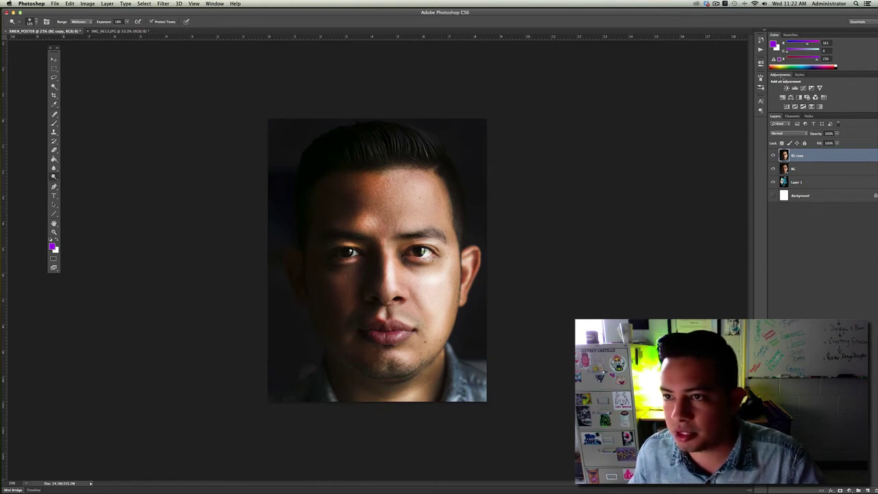
Step: Add a Black & White adjustment layer above BG copy, with the adjustment controls and layer list floating beside the portrait
{"action": "left_click_drag", "start_coordinate": [788, 77], "coordinate": [564, 112]}
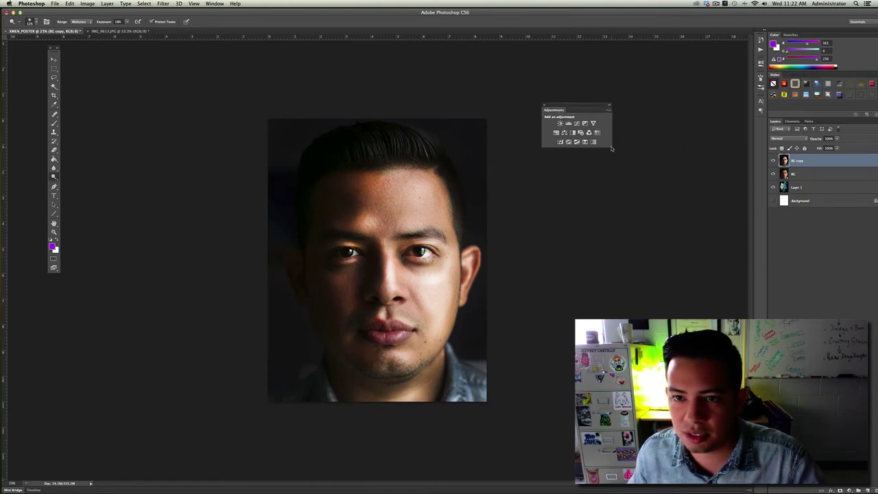
{"action": "left_click", "coordinate": [214, 3]}
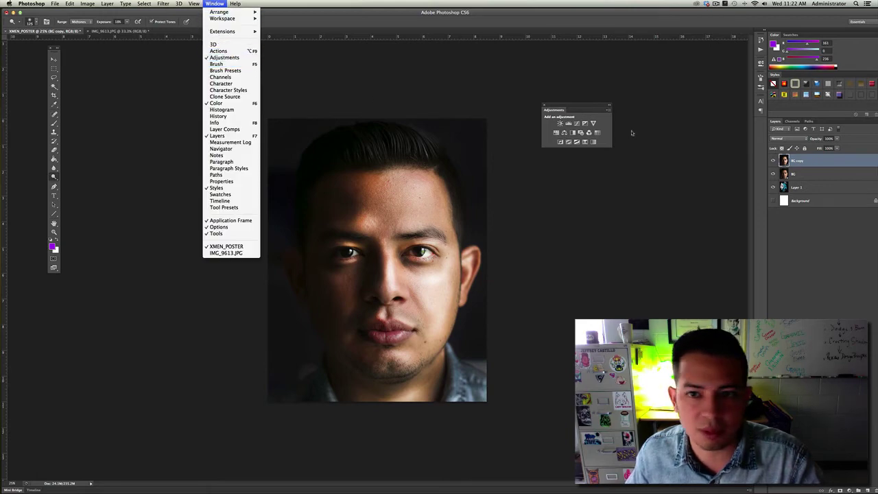
{"action": "left_click", "coordinate": [598, 122]}
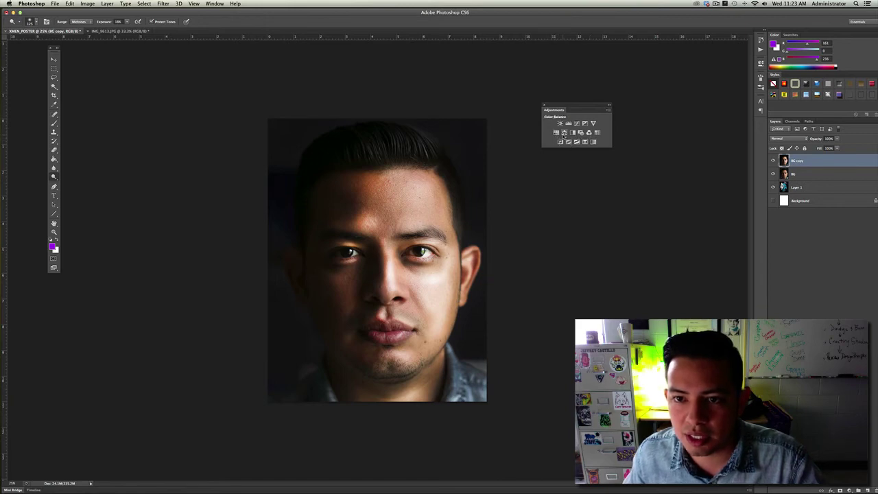
{"action": "left_click", "coordinate": [572, 132]}
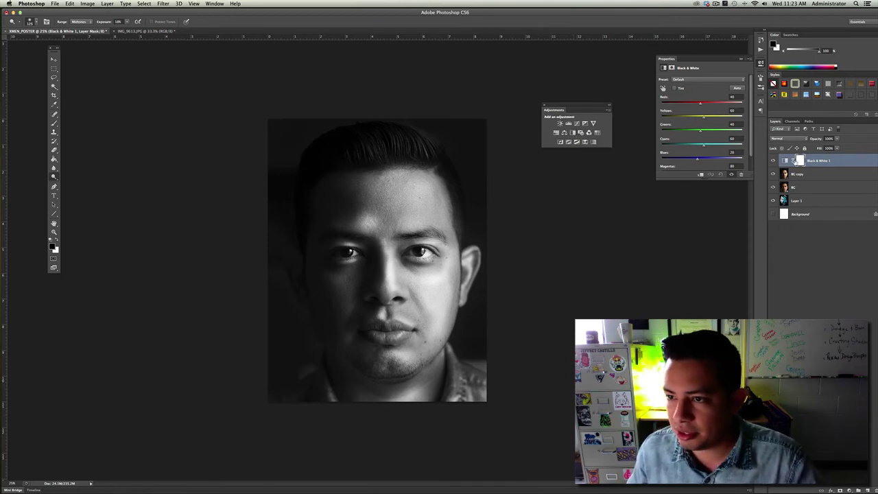
{"action": "left_click_drag", "start_coordinate": [776, 122], "coordinate": [550, 151]}
{"action": "left_click_drag", "start_coordinate": [613, 220], "coordinate": [637, 242]}
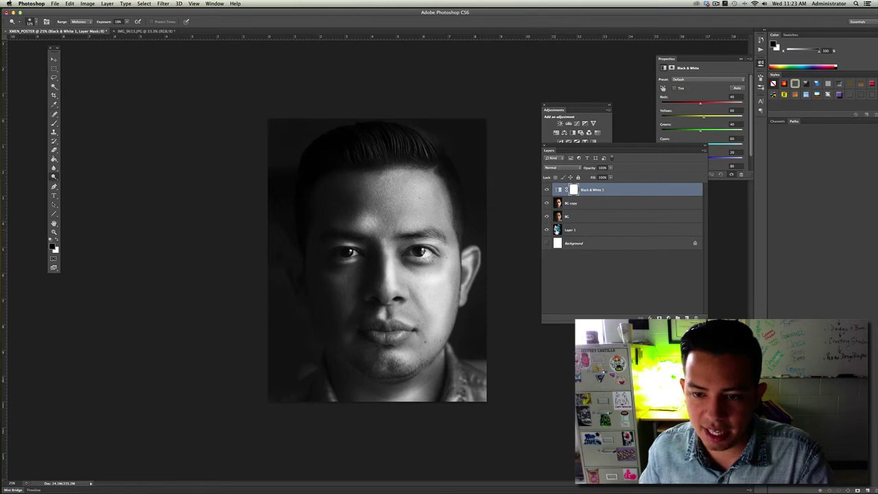
Step: Temporarily hide the Black & White and portrait layers to compare the monochrome look with the reference poster
{"action": "left_click", "coordinate": [547, 192]}
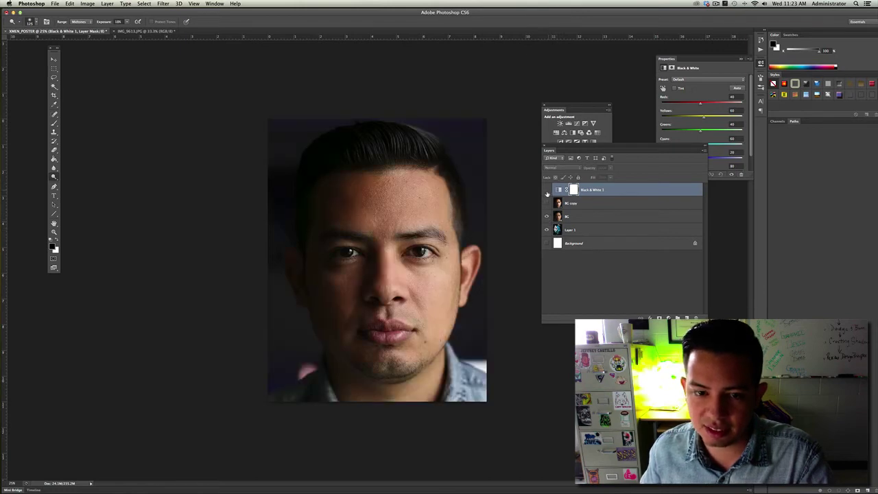
{"action": "left_click", "coordinate": [547, 217]}
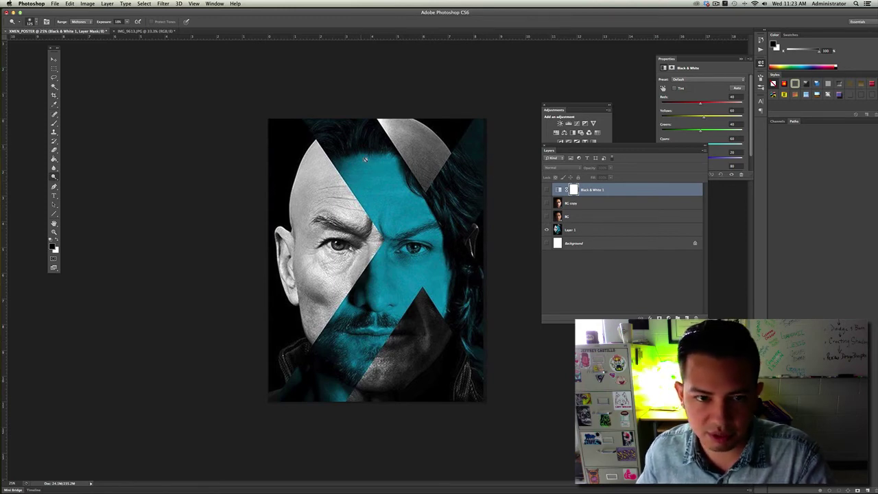
{"action": "left_click_drag", "start_coordinate": [547, 218], "coordinate": [547, 189]}
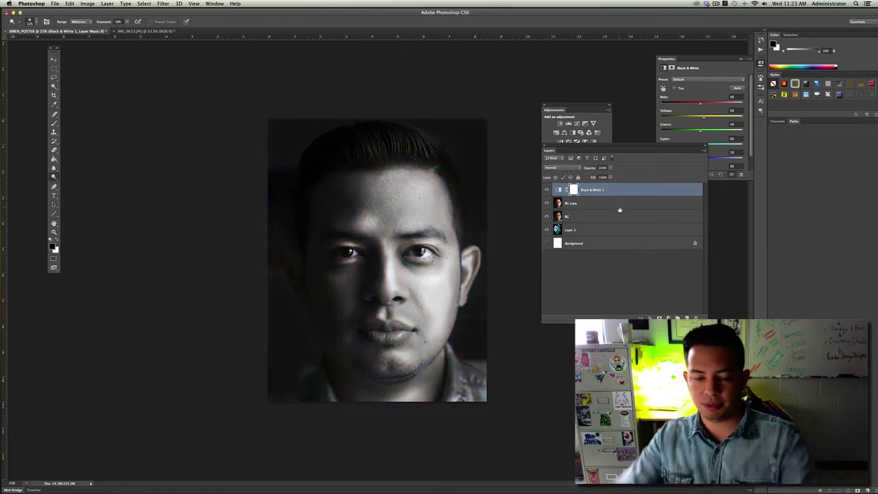
Step: Add a Gradient Map adjustment layer above the Black & White layer and check it against the reference poster
{"action": "mouse_move", "coordinate": [581, 146]}
{"action": "left_mouse_down"}
{"action": "mouse_move", "coordinate": [583, 172]}
{"action": "mouse_move", "coordinate": [582, 154]}
{"action": "left_mouse_up"}
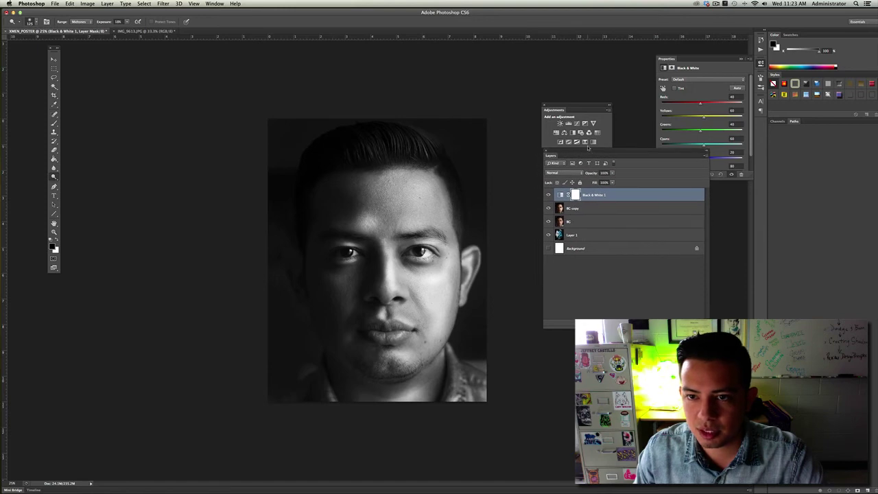
{"action": "left_click", "coordinate": [595, 142]}
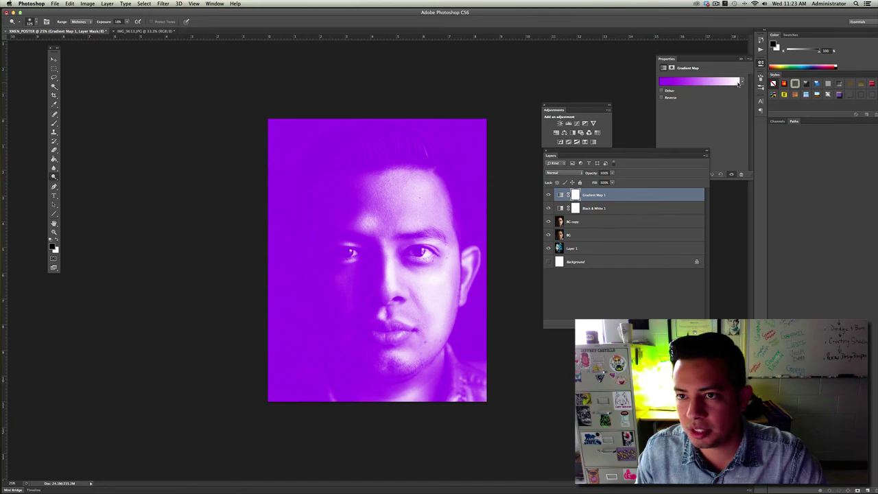
{"action": "left_click", "coordinate": [551, 194]}
{"action": "left_click_drag", "start_coordinate": [548, 243], "coordinate": [555, 198]}
Step: Edit the gradient map and set its dark-end colour stop to blue 0078d5
{"action": "left_click", "coordinate": [700, 81]}
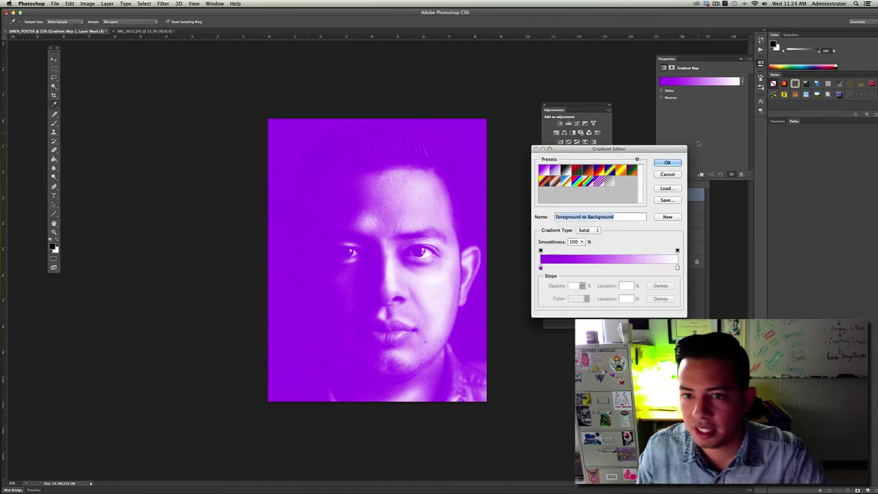
{"action": "left_click", "coordinate": [541, 269]}
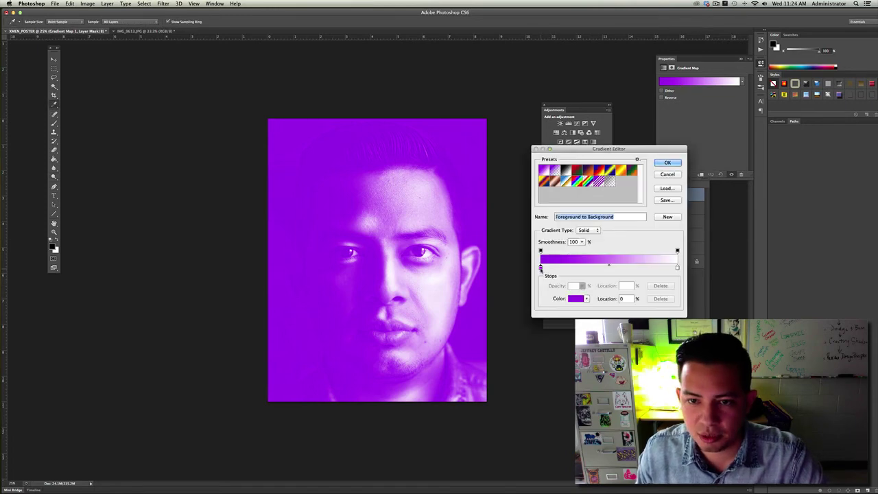
{"action": "left_click", "coordinate": [576, 298]}
{"action": "left_click", "coordinate": [443, 177]}
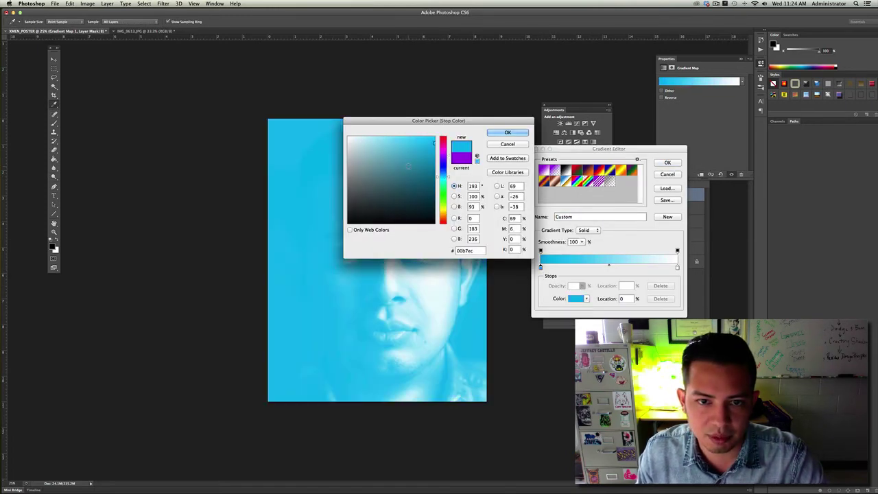
{"action": "left_click", "coordinate": [434, 151]}
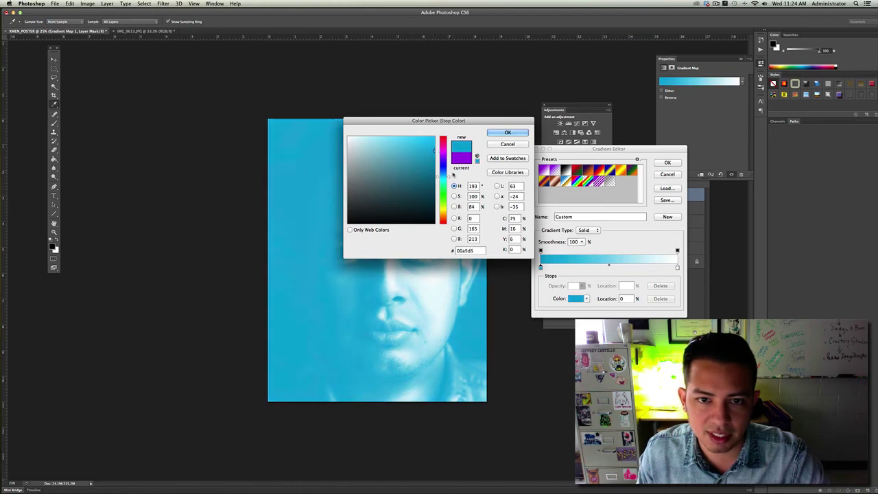
{"action": "left_click", "coordinate": [449, 173]}
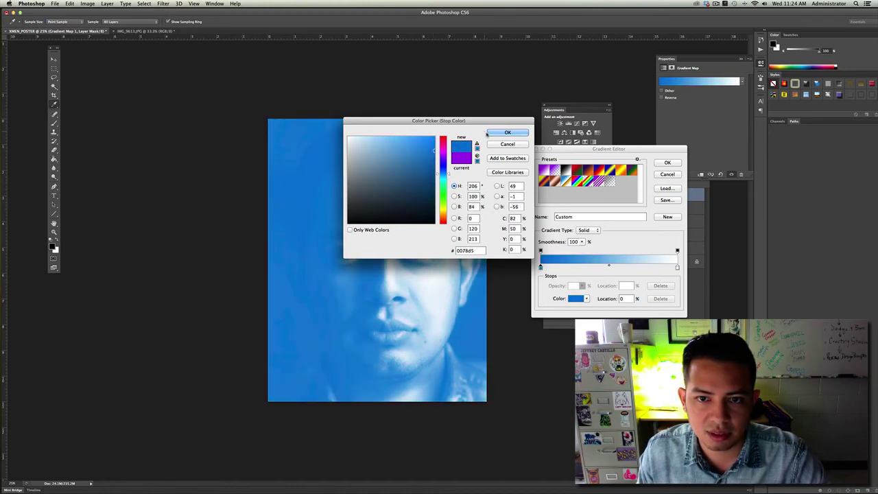
{"action": "left_click", "coordinate": [508, 132]}
Step: Set the gradient's light-end colour stop at location 100% to a bright cyan with hue 184
{"action": "left_click", "coordinate": [678, 267]}
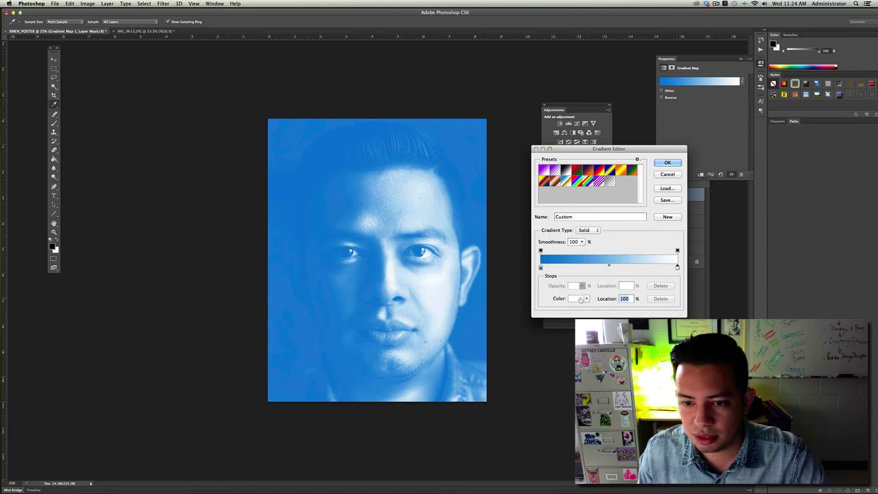
{"action": "left_click", "coordinate": [577, 299]}
{"action": "left_click_drag", "start_coordinate": [447, 175], "coordinate": [447, 180]}
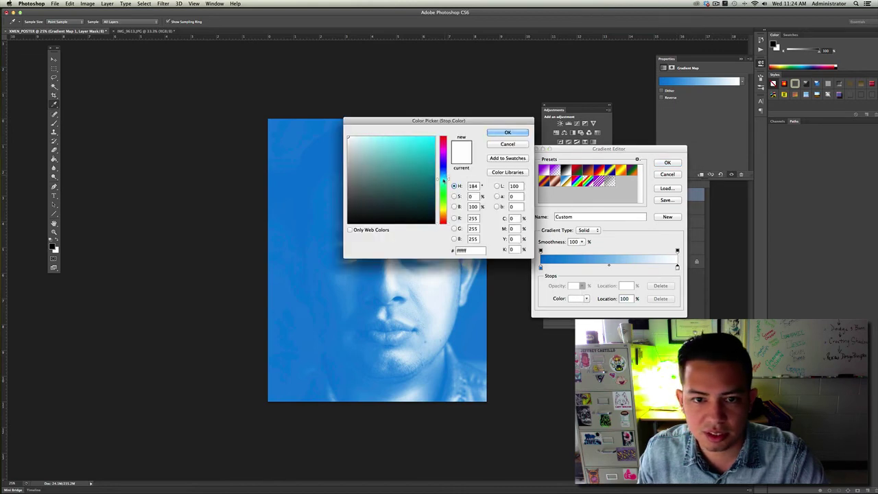
{"action": "left_click", "coordinate": [435, 148]}
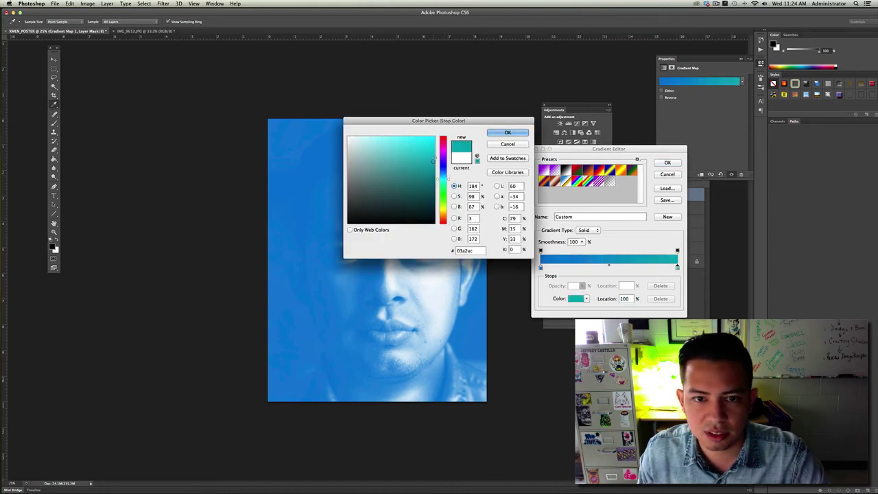
{"action": "left_click", "coordinate": [508, 132]}
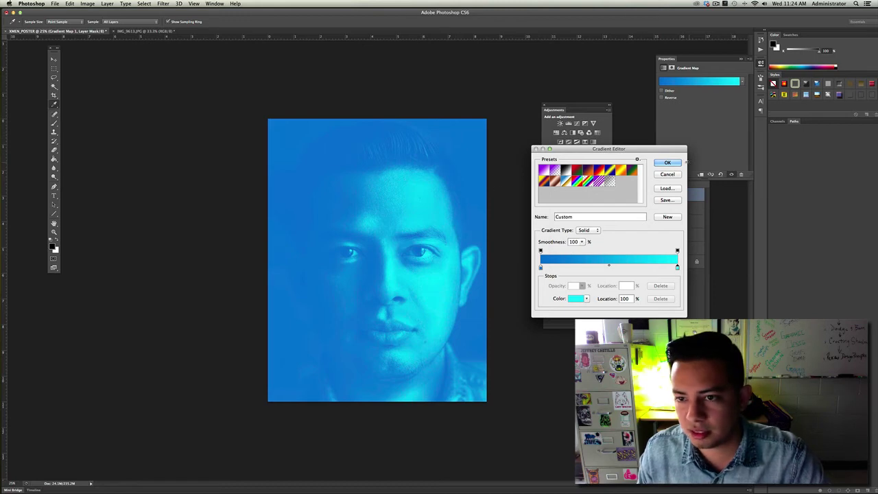
Step: Apply the blue-to-cyan gradient and toggle layer visibility to compare the tinted portrait with the black-and-white version and reference poster
{"action": "left_click", "coordinate": [668, 162]}
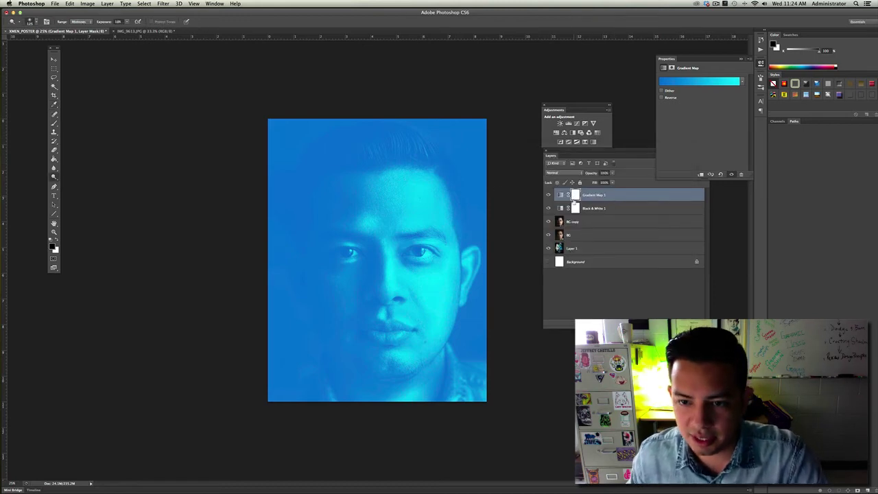
{"action": "left_click", "coordinate": [548, 196]}
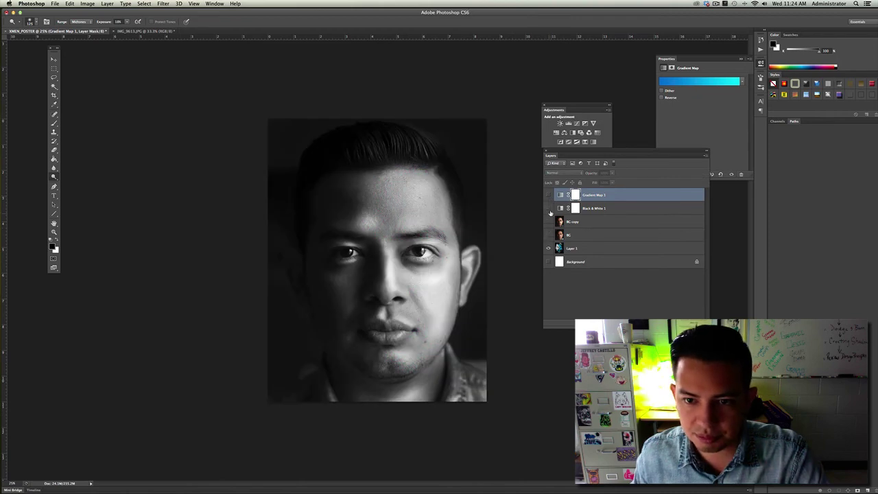
{"action": "left_click", "coordinate": [549, 222]}
{"action": "left_click", "coordinate": [548, 208]}
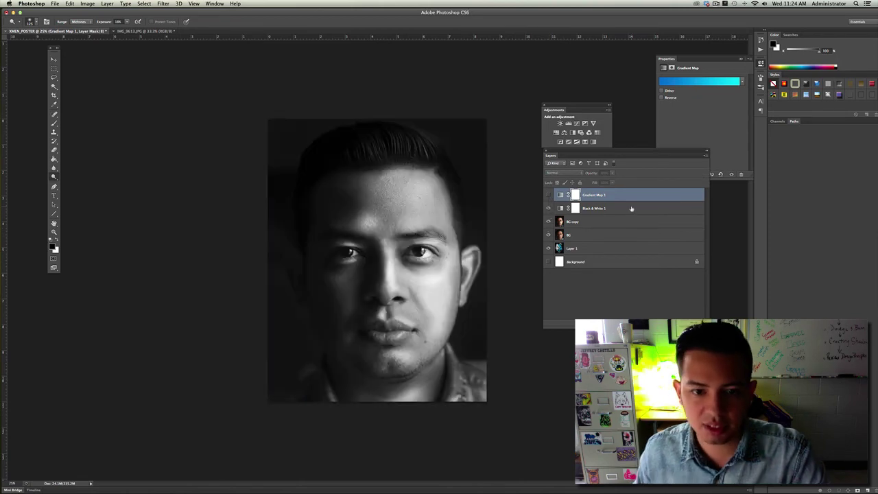
{"action": "left_click", "coordinate": [548, 195]}
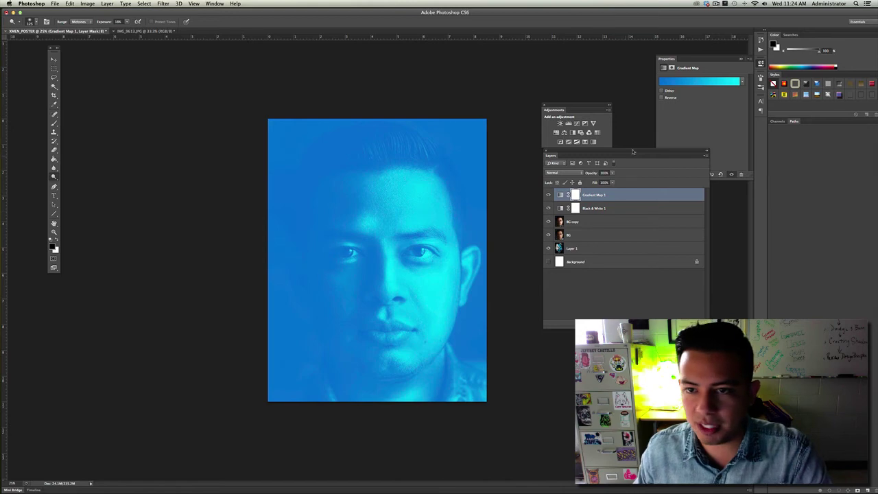
Step: Try red for the gradient map's dark stop and crimson c50247 for its light stop, cancelling the gradient edit at the end
{"action": "left_click", "coordinate": [688, 83]}
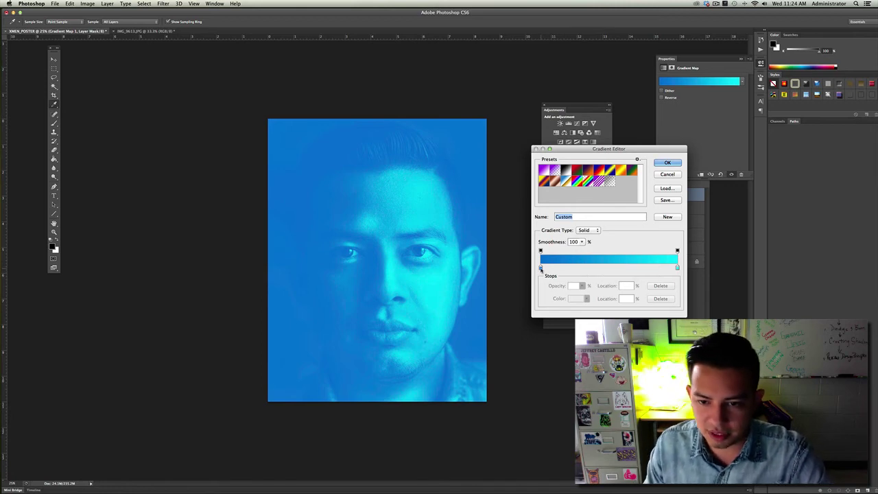
{"action": "left_click", "coordinate": [540, 268]}
{"action": "left_click", "coordinate": [577, 298]}
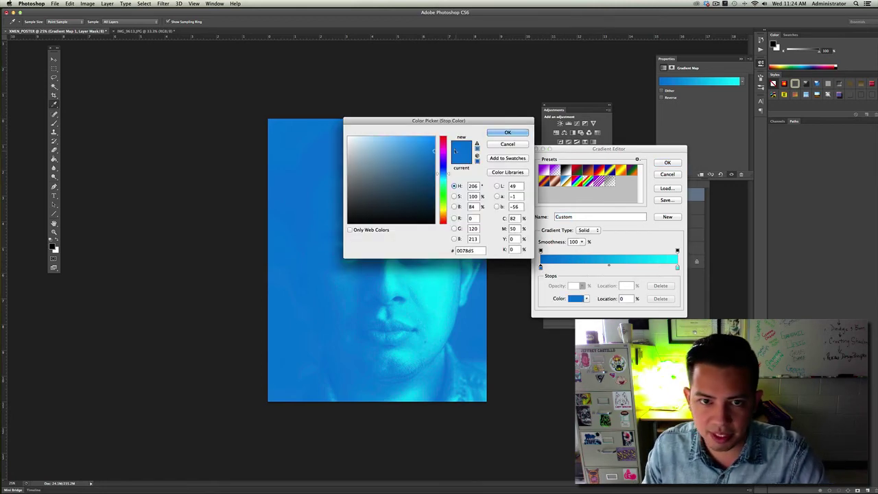
{"action": "left_click", "coordinate": [443, 139]}
{"action": "left_click", "coordinate": [507, 133]}
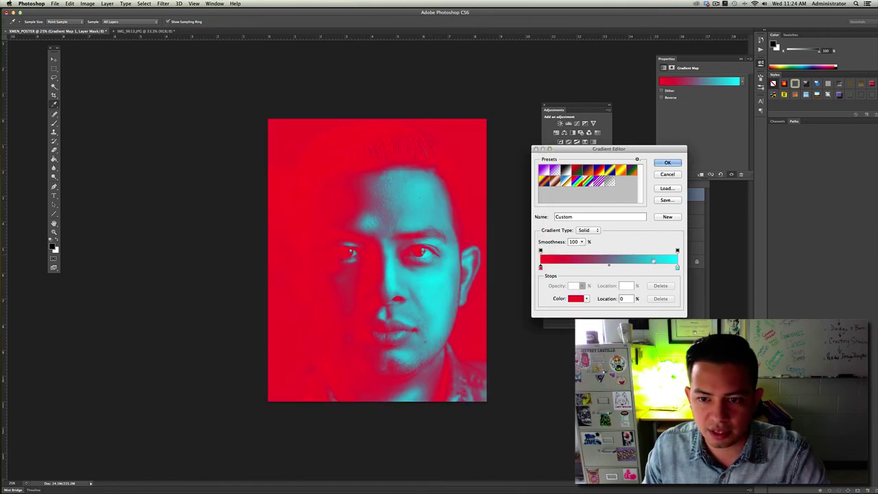
{"action": "left_click", "coordinate": [678, 268]}
{"action": "left_click", "coordinate": [576, 299]}
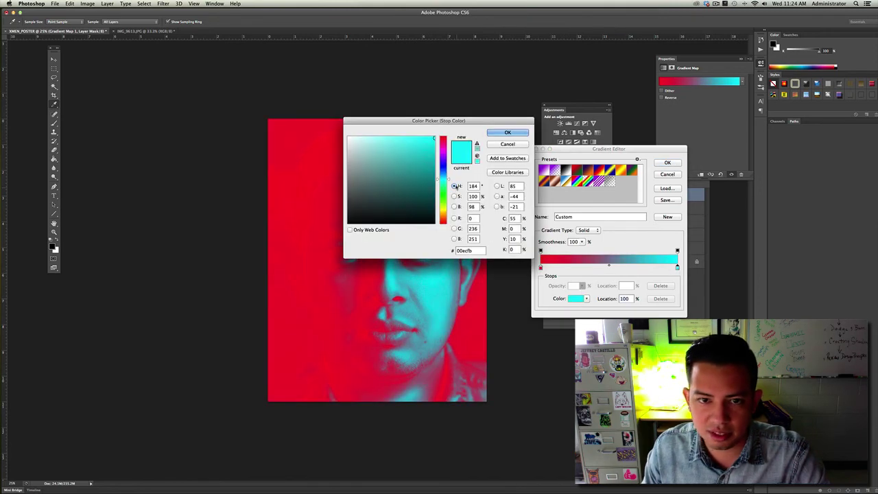
{"action": "left_click", "coordinate": [443, 143]}
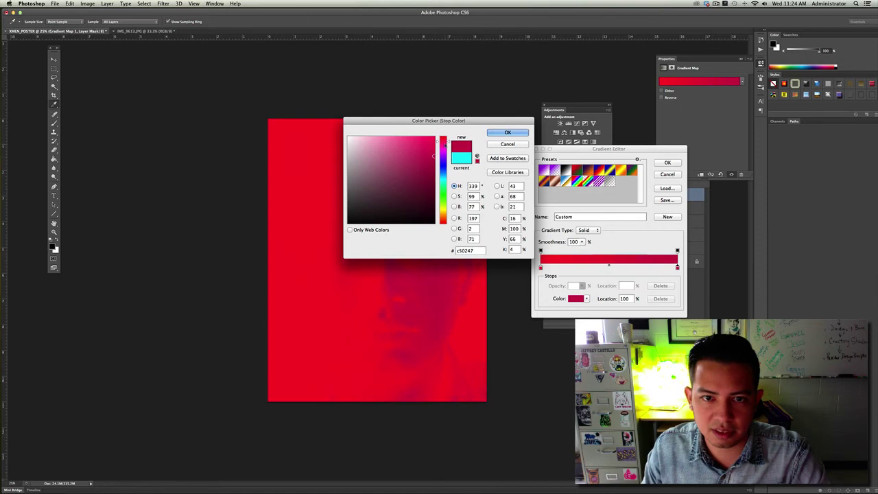
{"action": "left_click", "coordinate": [516, 135]}
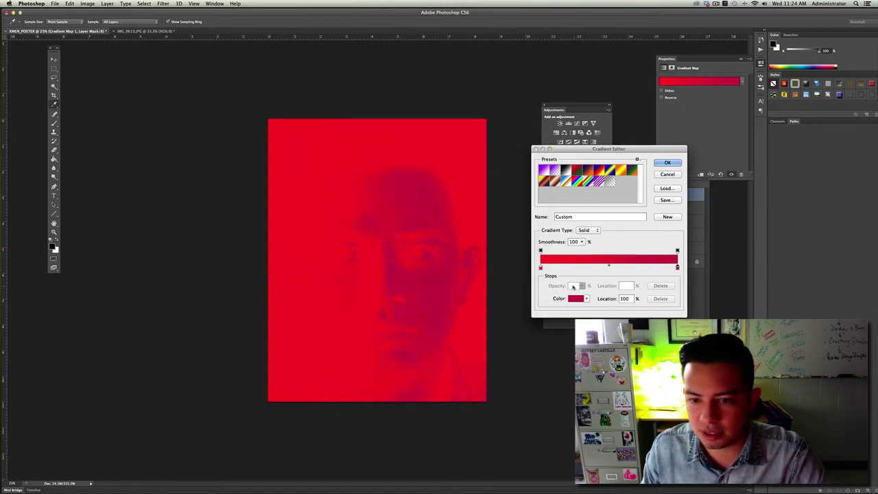
{"action": "left_click", "coordinate": [669, 175]}
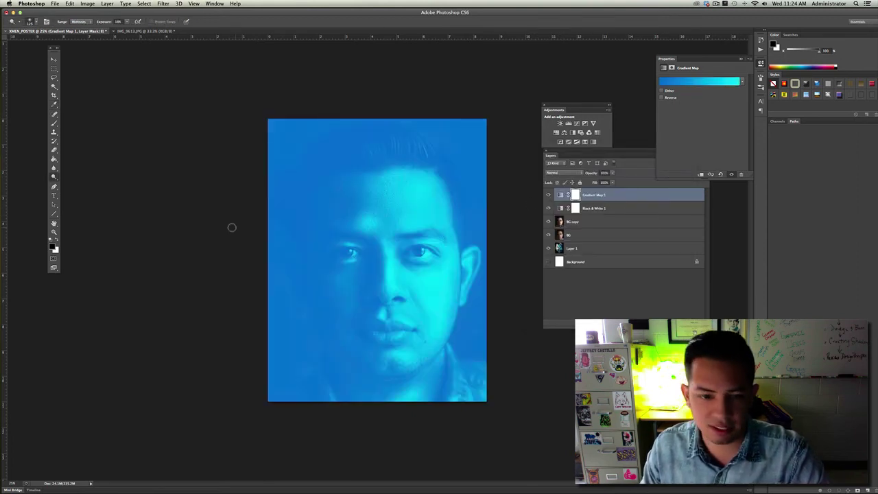
{"action": "key", "text": "t"}
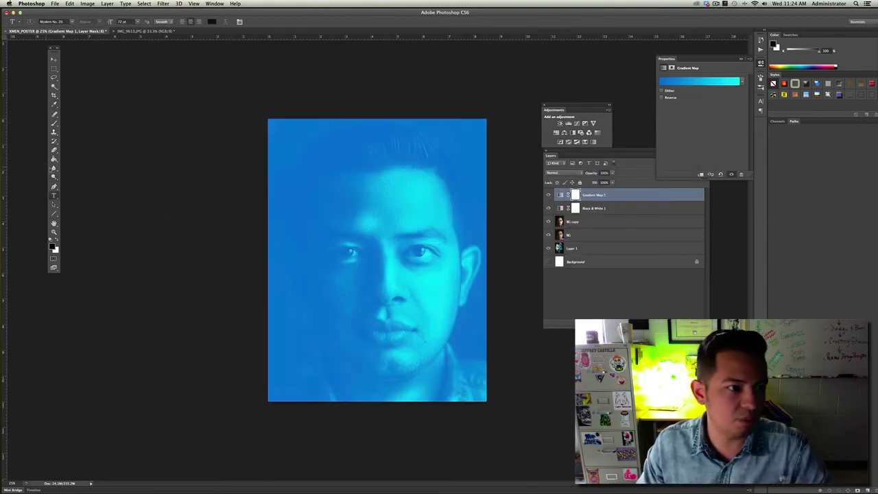
{"action": "left_click", "coordinate": [377, 234]}
{"action": "type", "text": "X"}
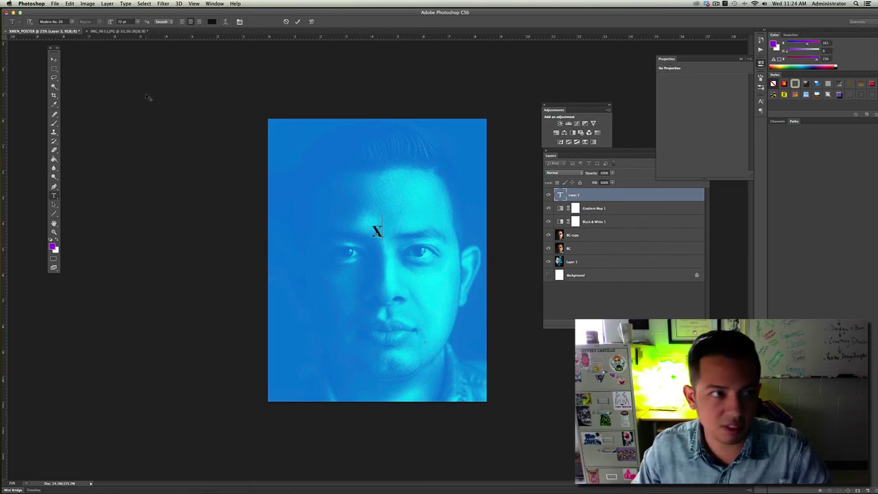
{"action": "double_click", "coordinate": [378, 230]}
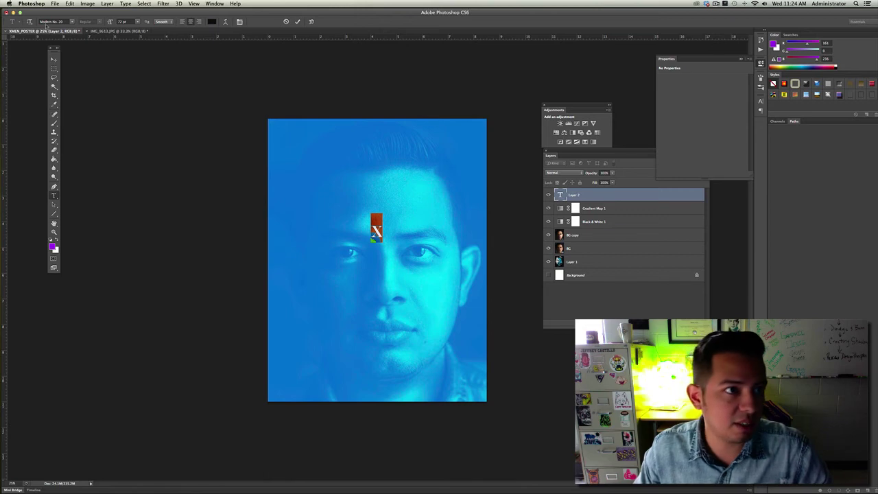
{"action": "left_click", "coordinate": [49, 22]}
{"action": "type", "text": "A"}
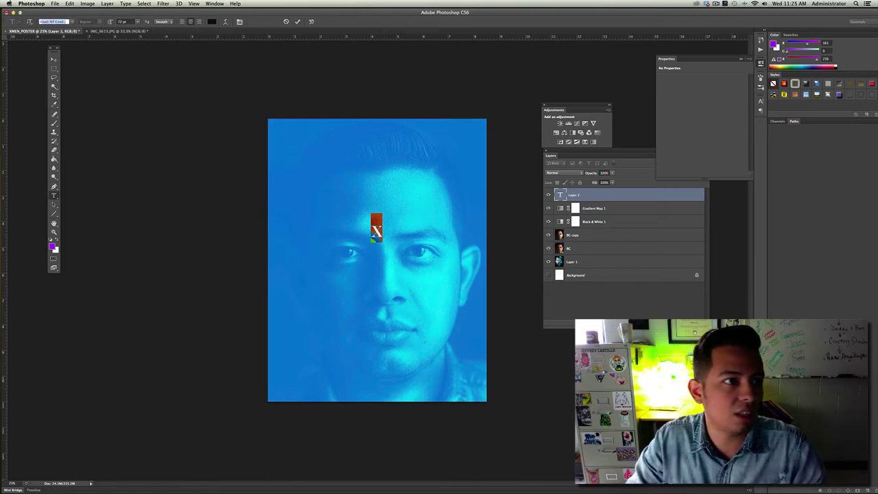
{"action": "type", "text": "rial"}
{"action": "key", "text": "Return"}
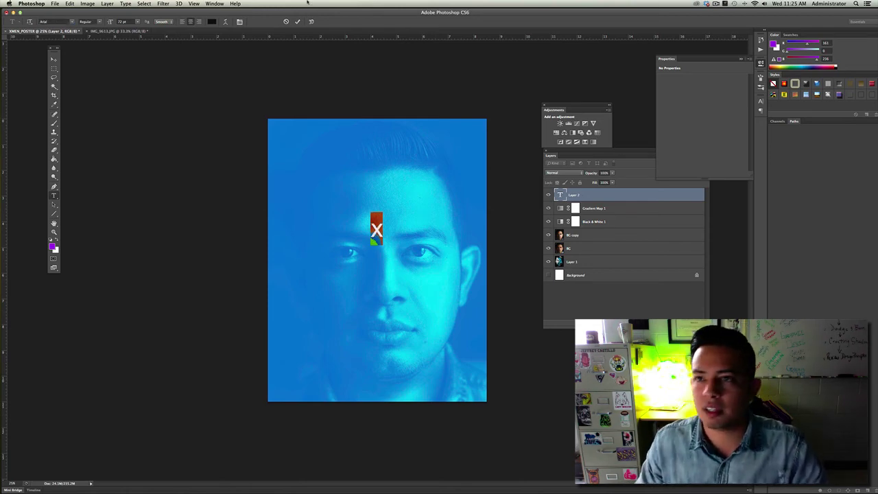
{"action": "left_click", "coordinate": [717, 5]}
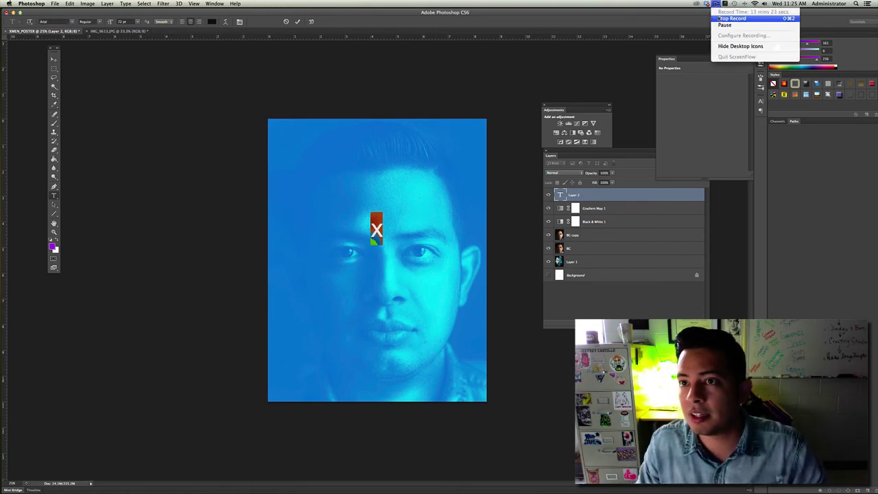
{"action": "left_click", "coordinate": [755, 17]}
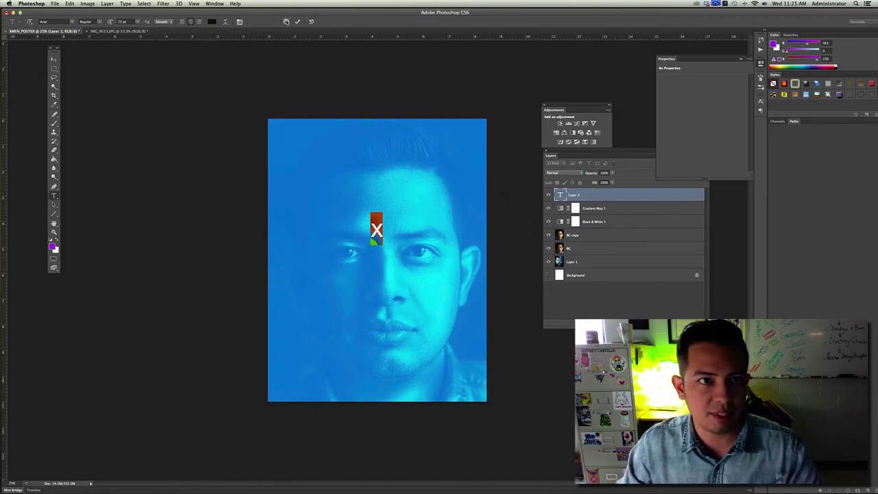
{"action": "key", "text": "Escape"}
Step: Hide the adjustment and portrait layers above the reference poster and add a letter X in Arial near the centre of the poster
{"action": "left_click_drag", "start_coordinate": [549, 235], "coordinate": [549, 197]}
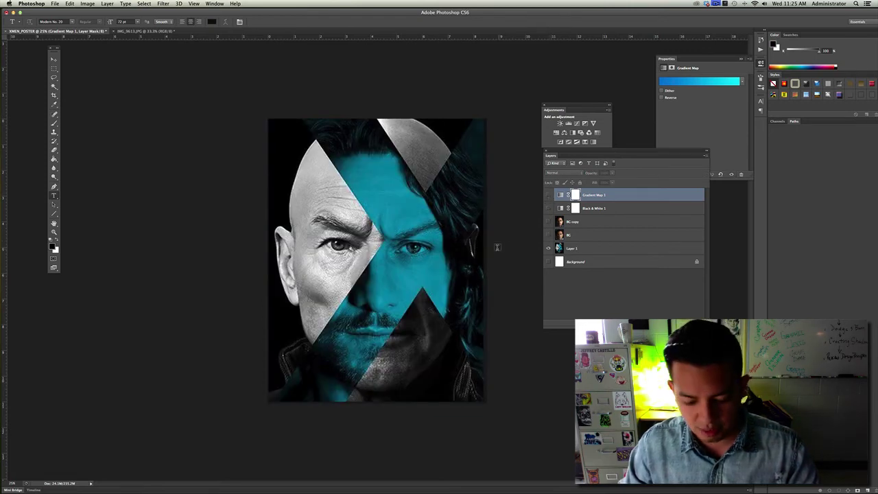
{"action": "left_click", "coordinate": [373, 242]}
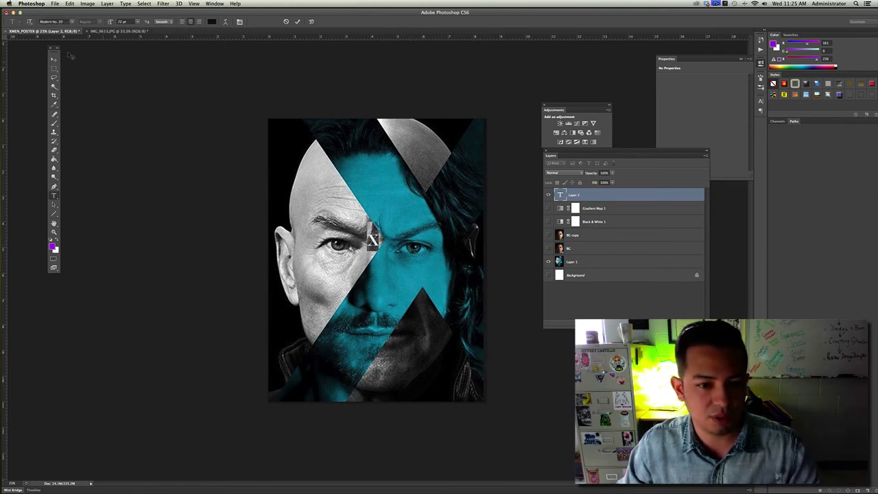
{"action": "type", "text": "Arial"}
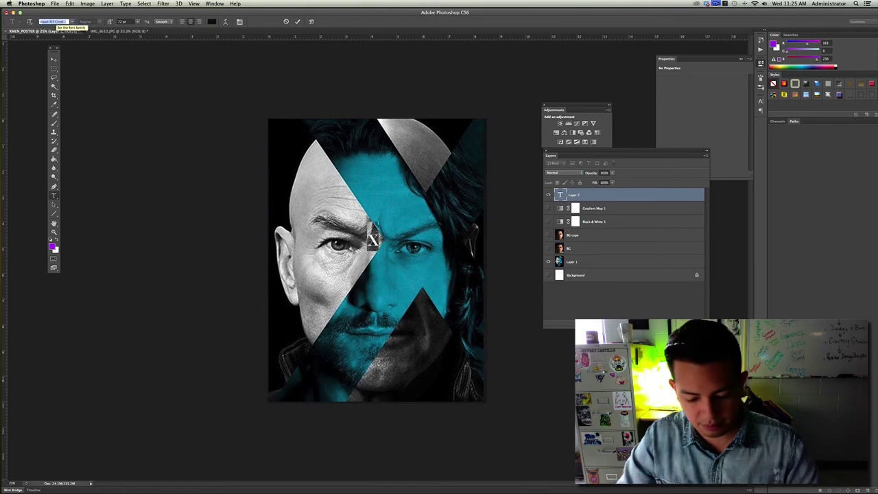
{"action": "key", "text": "Return"}
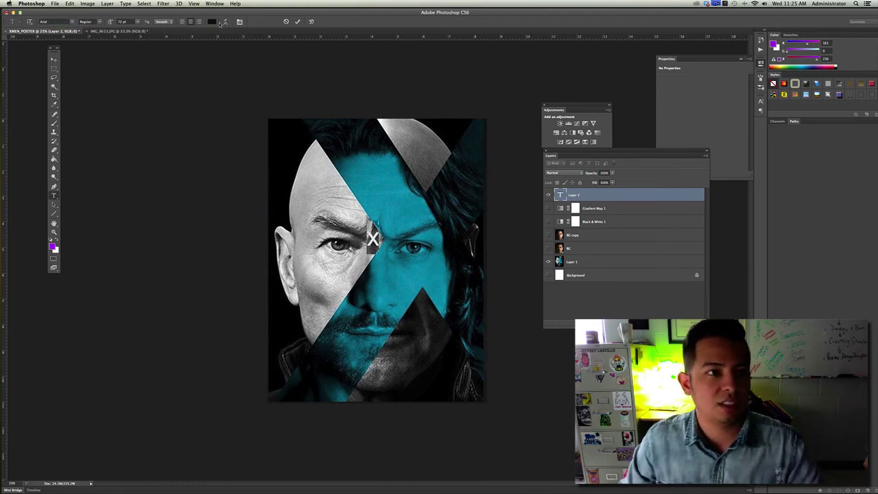
{"action": "left_click", "coordinate": [298, 22]}
Step: Free-transform the X, scaling it proportionally to about 1686% and moving it over the poster's diagonal crossing
{"action": "key", "text": "ctrl+t"}
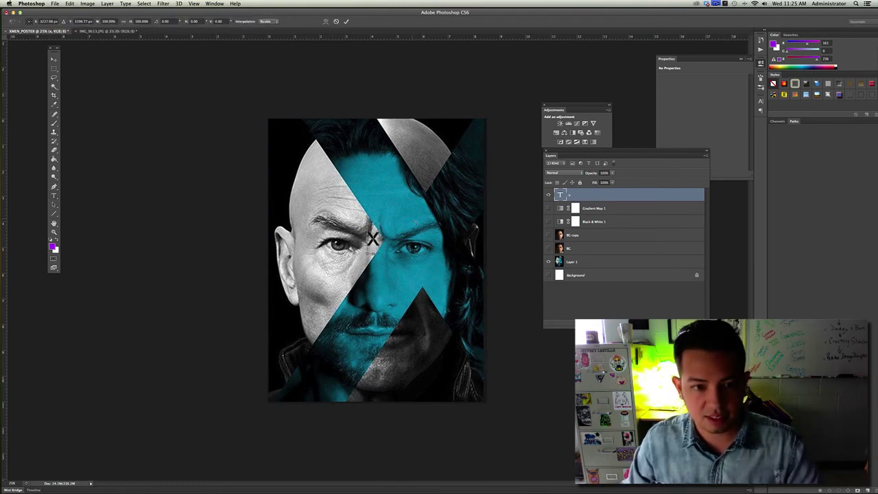
{"action": "left_click_drag", "start_coordinate": [382, 224], "coordinate": [482, 145]}
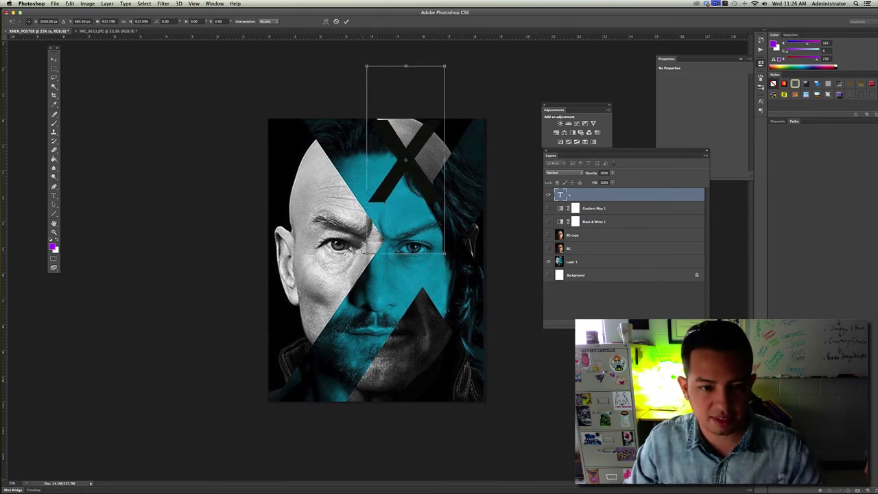
{"action": "left_click_drag", "start_coordinate": [366, 254], "coordinate": [253, 480]}
{"action": "left_click_drag", "start_coordinate": [331, 348], "coordinate": [390, 299]}
{"action": "left_click_drag", "start_coordinate": [323, 472], "coordinate": [237, 492]}
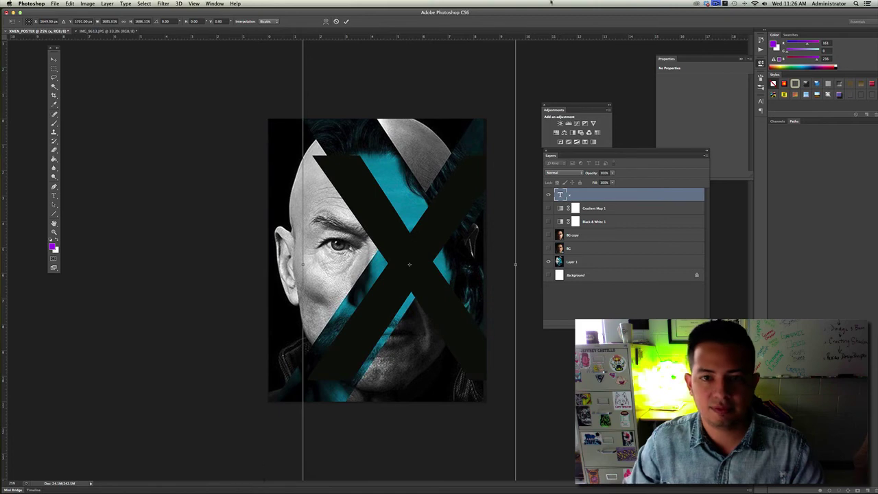
Step: Enlarge the X to about 2284% and reposition it so its arms span the whole poster
{"action": "key", "text": "super+minus"}
{"action": "key", "text": "super+minus"}
{"action": "key", "text": "super+minus"}
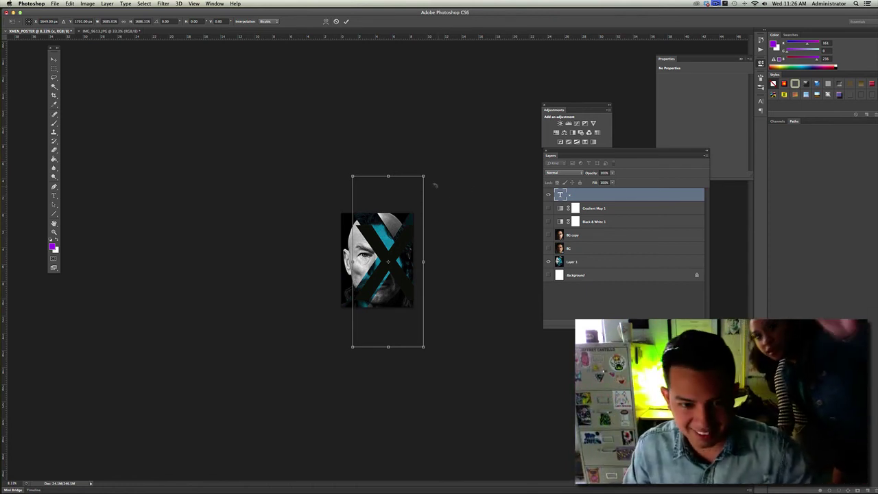
{"action": "left_click_drag", "start_coordinate": [426, 178], "coordinate": [433, 157]}
{"action": "left_click_drag", "start_coordinate": [354, 346], "coordinate": [325, 385]}
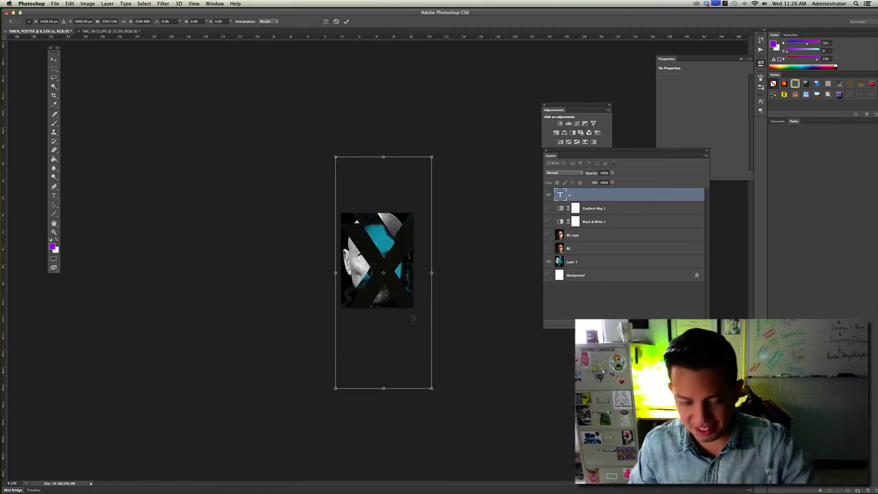
{"action": "left_click_drag", "start_coordinate": [401, 269], "coordinate": [400, 254]}
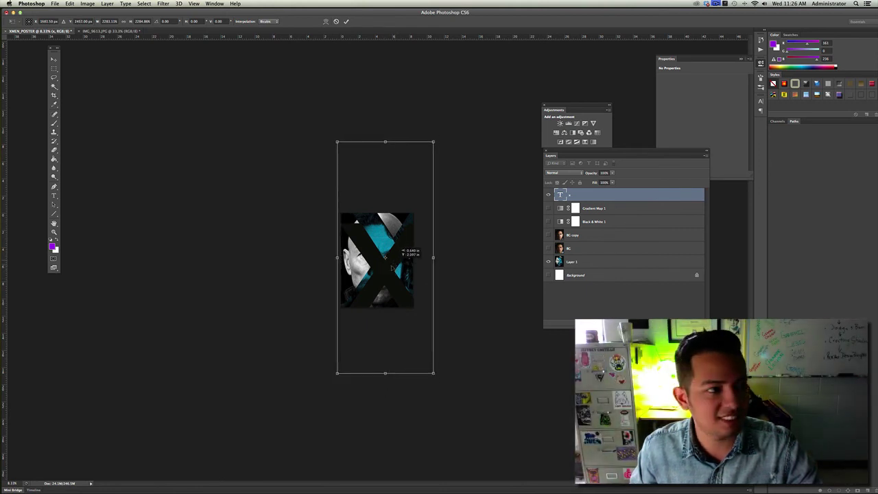
{"action": "left_click", "coordinate": [716, 4]}
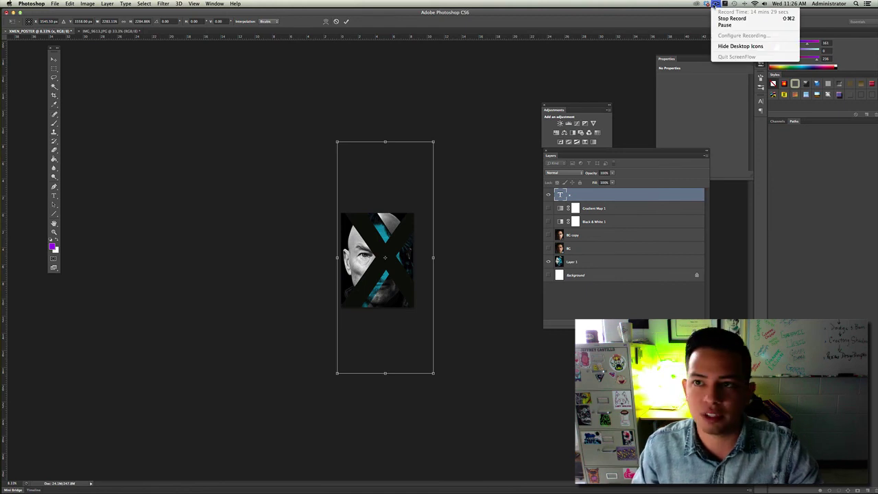
{"action": "left_click", "coordinate": [724, 26]}
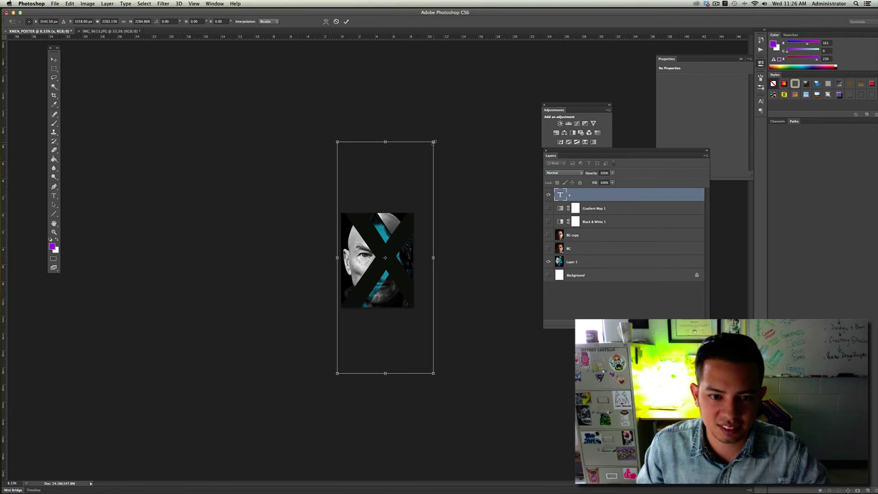
Step: Enlarge the X to about 2413% and shift it horizontally in small increments to align it with the reference poster's diagonals
{"action": "left_click_drag", "start_coordinate": [433, 142], "coordinate": [445, 130]}
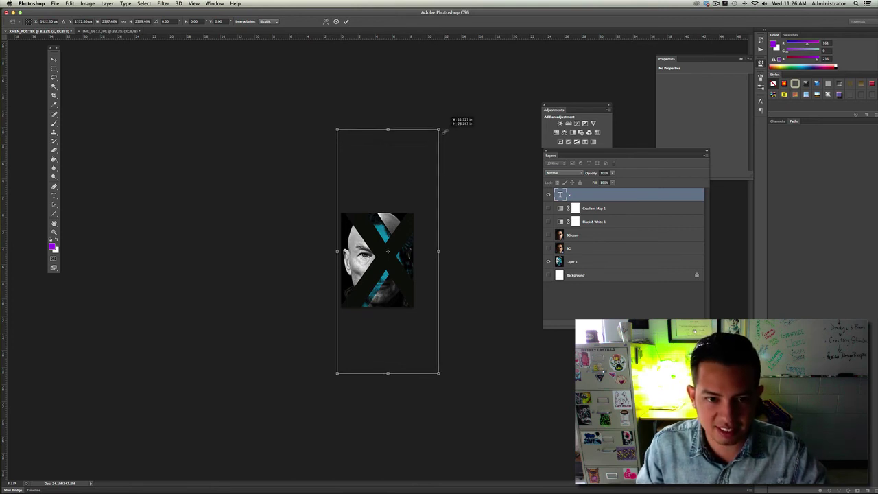
{"action": "left_click_drag", "start_coordinate": [400, 252], "coordinate": [406, 251]}
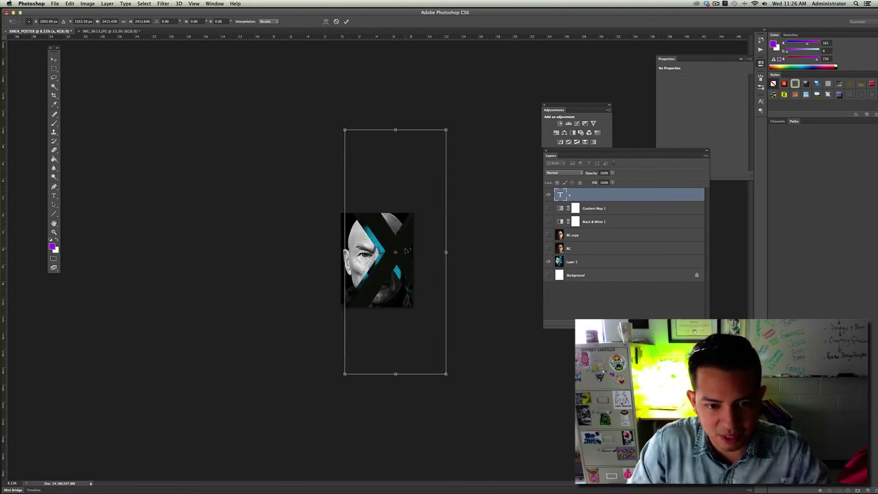
{"action": "key", "text": "Left"}
{"action": "key", "text": "Left"}
{"action": "key", "text": "Left"}
{"action": "key", "text": "Left"}
{"action": "key", "text": "Left"}
{"action": "key", "text": "Left"}
{"action": "key", "text": "Left"}
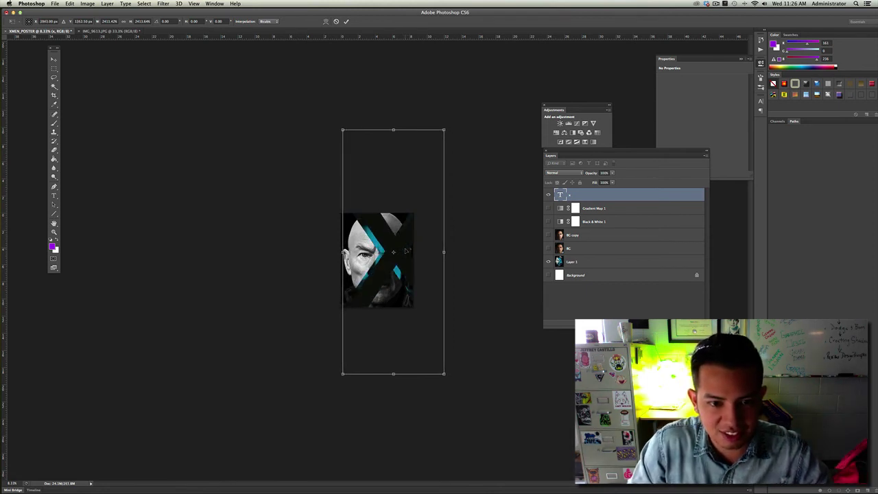
{"action": "key", "text": "Left"}
{"action": "key", "text": "Left"}
{"action": "key", "text": "Left"}
{"action": "key", "text": "Left"}
{"action": "key", "text": "Left"}
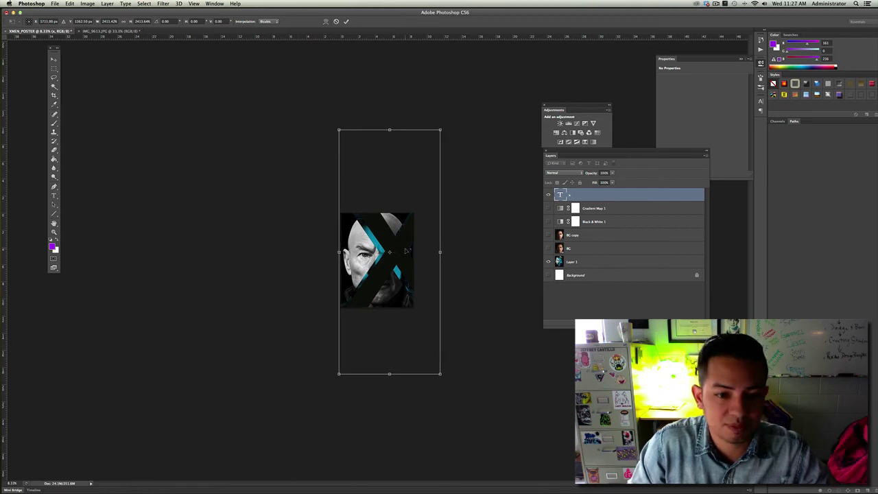
{"action": "key", "text": "Right"}
{"action": "key", "text": "Right"}
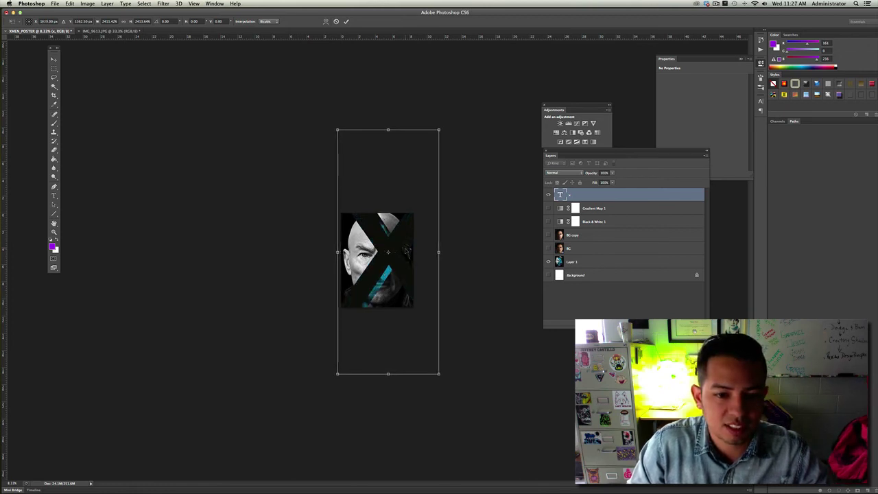
{"action": "key", "text": "shift+Right"}
{"action": "key", "text": "Left"}
{"action": "key", "text": "Left"}
{"action": "key", "text": "Left"}
{"action": "key", "text": "Left"}
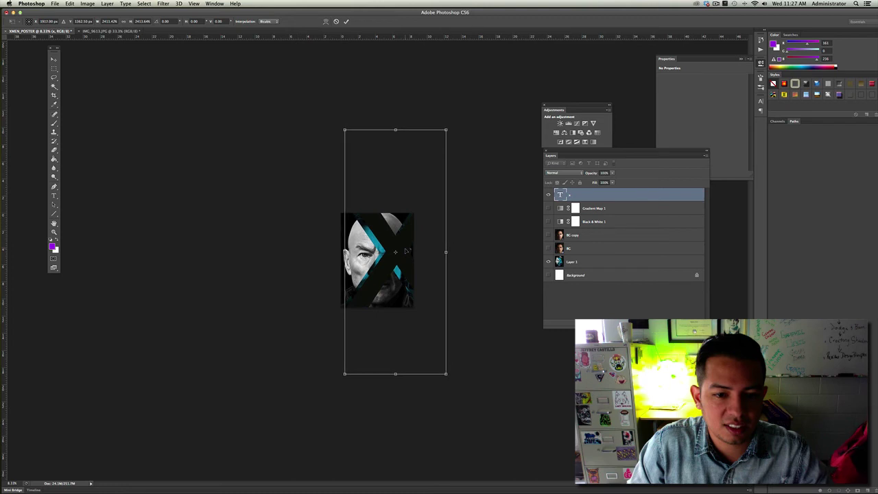
{"action": "key", "text": "Left"}
{"action": "key", "text": "Left"}
{"action": "key", "text": "Left"}
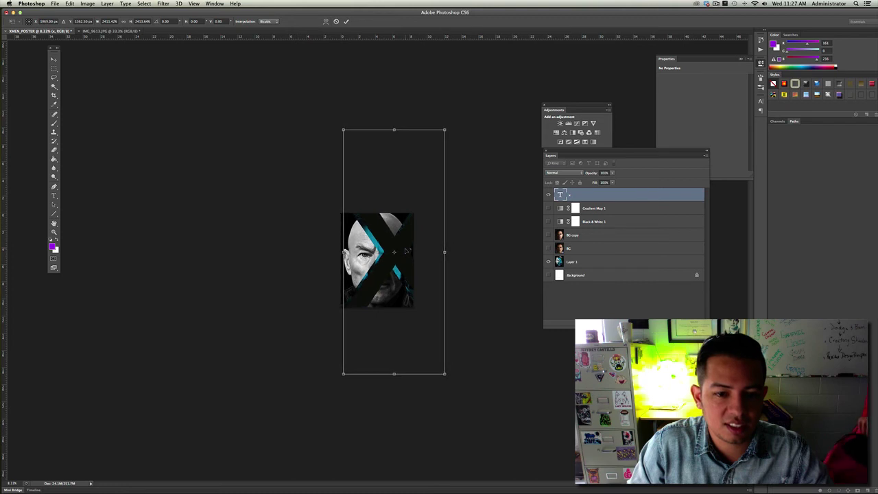
{"action": "key", "text": "Left"}
{"action": "key", "text": "Left"}
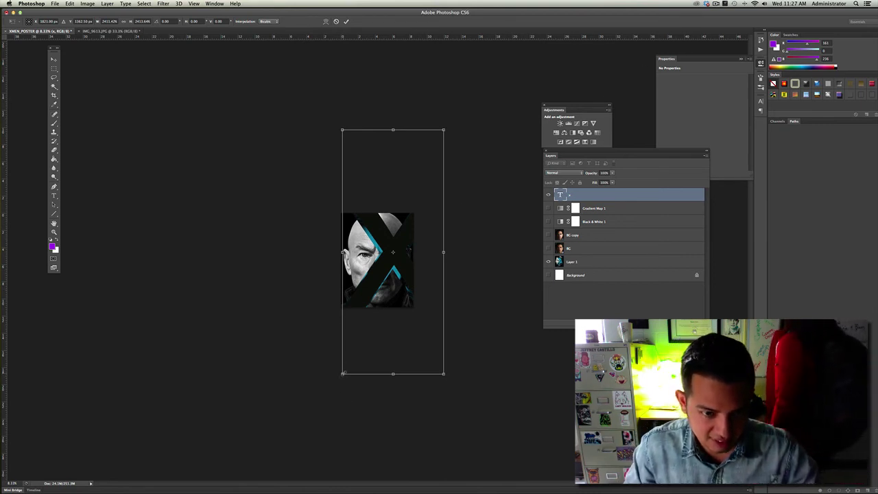
Step: Scale the X up to about 2460% to cover the poster's diagonals and apply the transformation
{"action": "left_click_drag", "start_coordinate": [342, 373], "coordinate": [339, 379]}
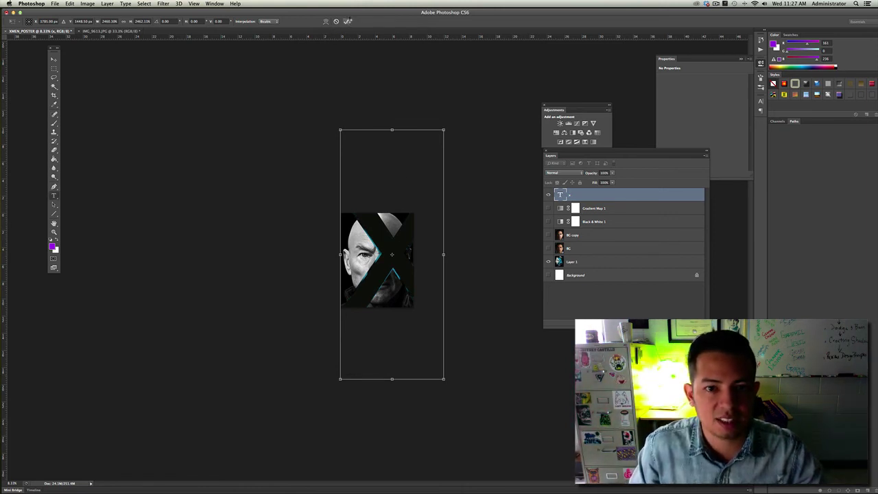
{"action": "left_click", "coordinate": [348, 21]}
{"action": "key", "text": "super+0"}
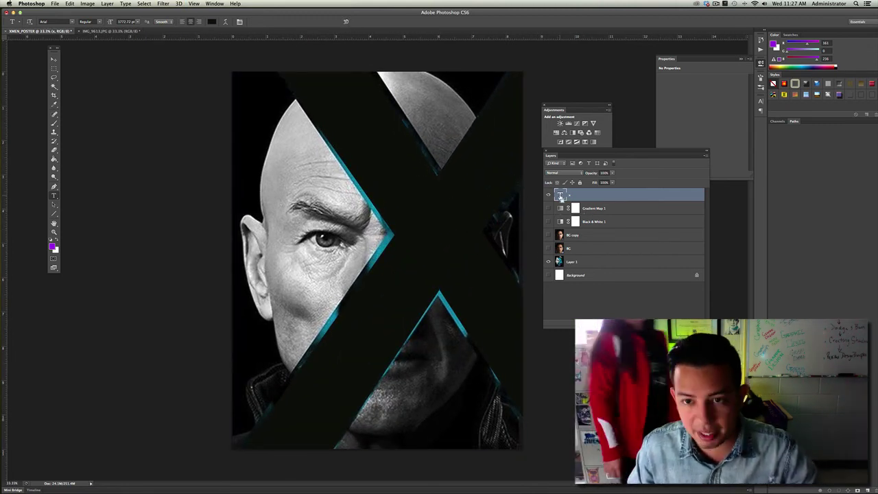
Step: Load the X text layer's outline as a selection and invert it to cover the area outside the X
{"action": "left_click", "coordinate": [560, 196], "text": "super"}
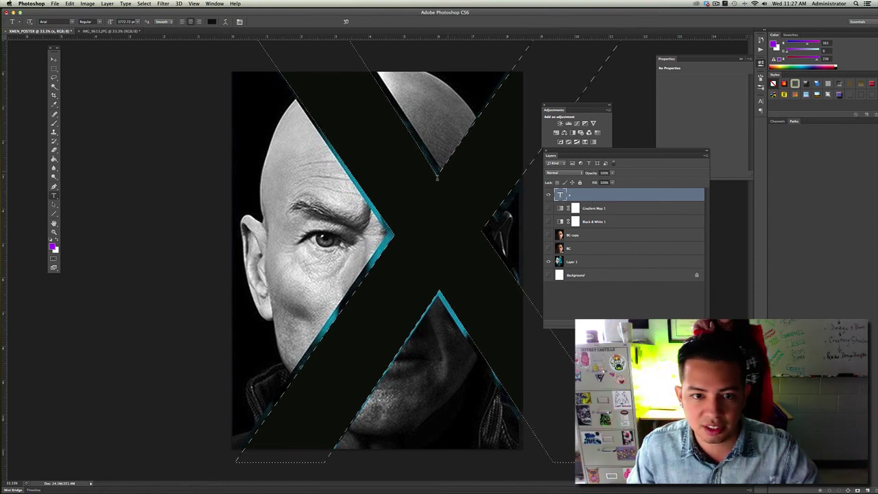
{"action": "left_click", "coordinate": [145, 3]}
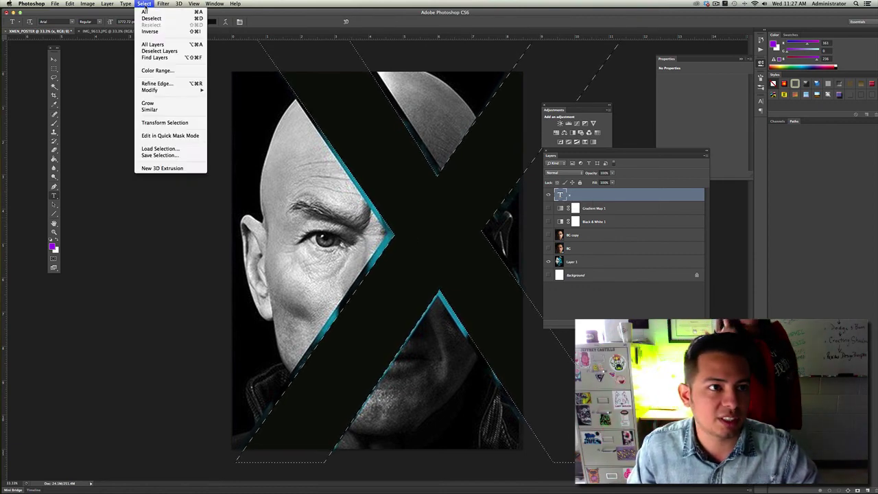
{"action": "left_click", "coordinate": [150, 33]}
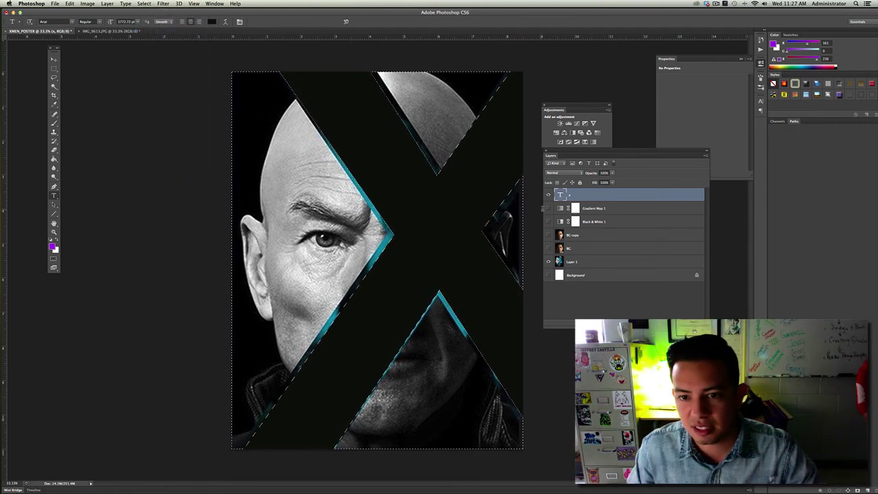
Step: Show Gradient Map 1 and fill the selected area of its layer mask with black
{"action": "left_click", "coordinate": [584, 208]}
{"action": "left_click", "coordinate": [549, 208]}
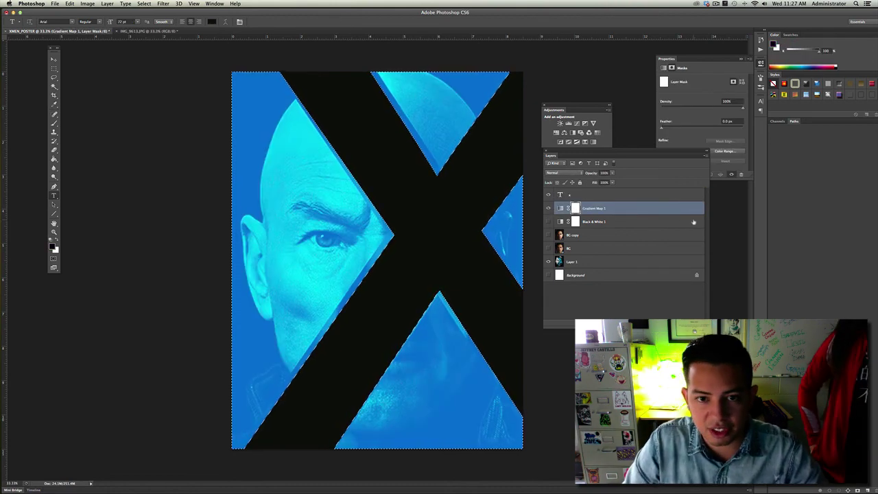
{"action": "key", "text": "alt+BackSpace"}
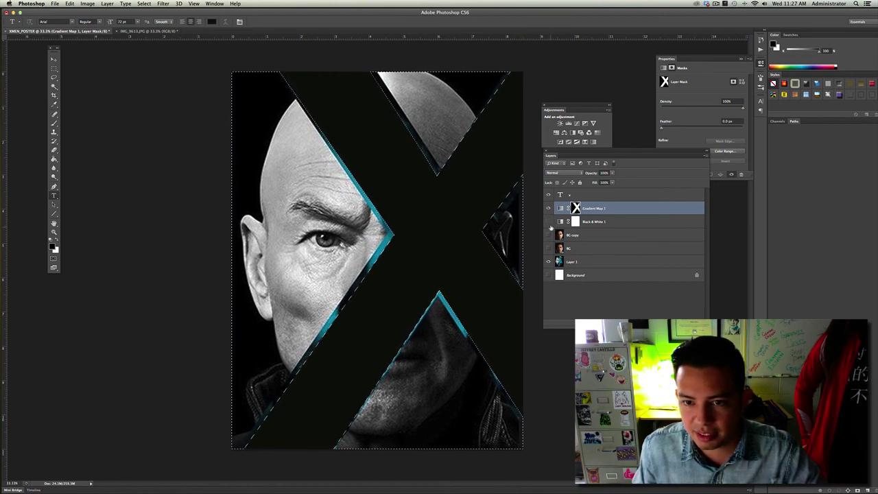
Step: Hide the X text layer, show the Black & White 1, BG copy and BG layers, and clear the selection
{"action": "left_click", "coordinate": [549, 195]}
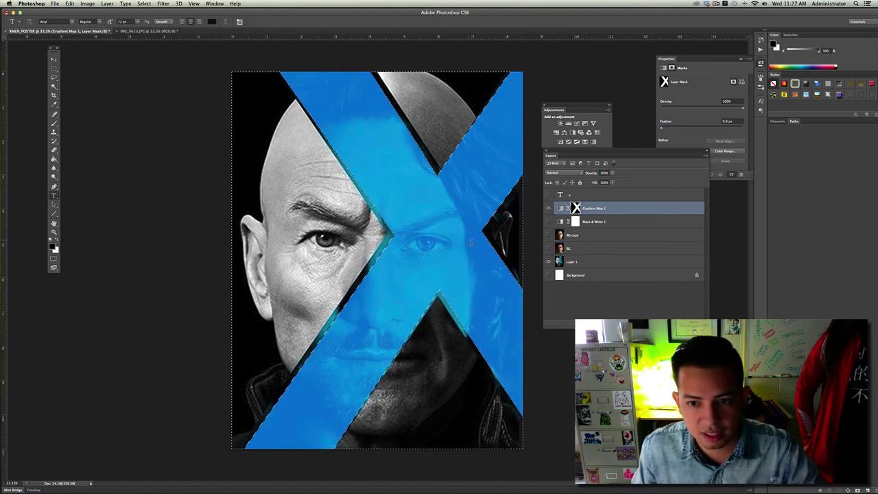
{"action": "left_click", "coordinate": [548, 235]}
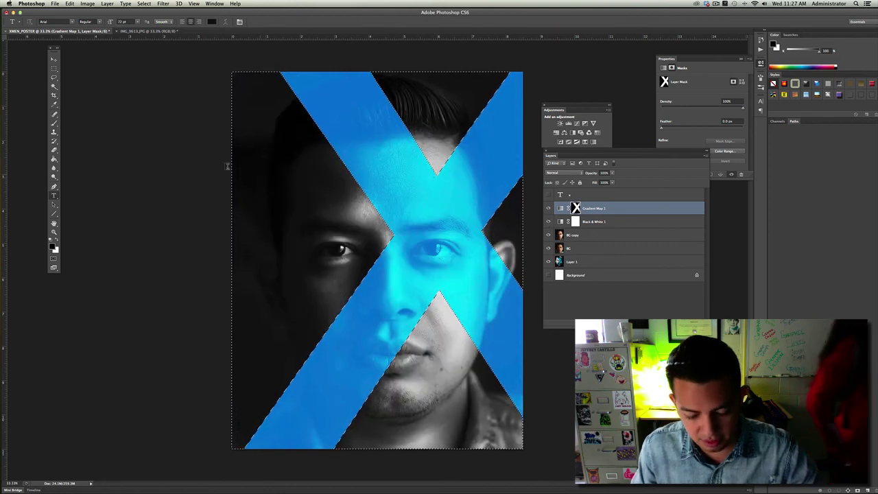
{"action": "left_click", "coordinate": [144, 4]}
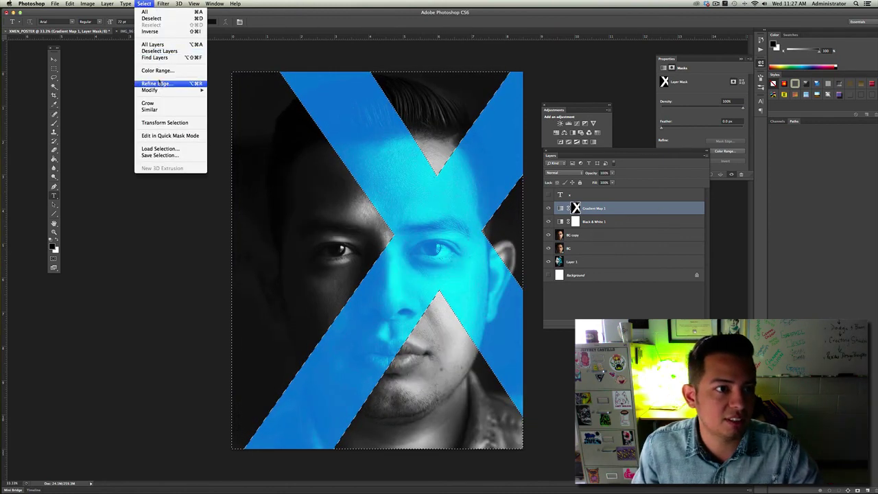
{"action": "left_click", "coordinate": [154, 19]}
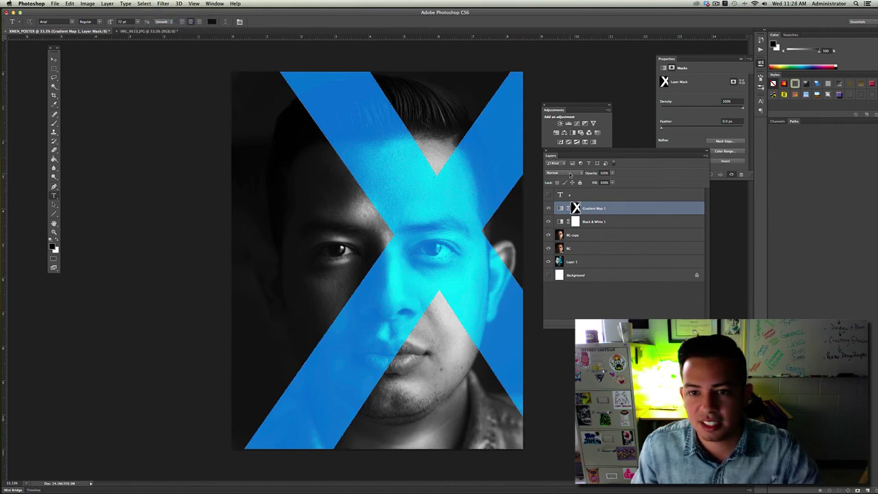
Step: Try the Linear Burn, Darker Color and Color Burn blend modes on Gradient Map 1
{"action": "left_click", "coordinate": [570, 174]}
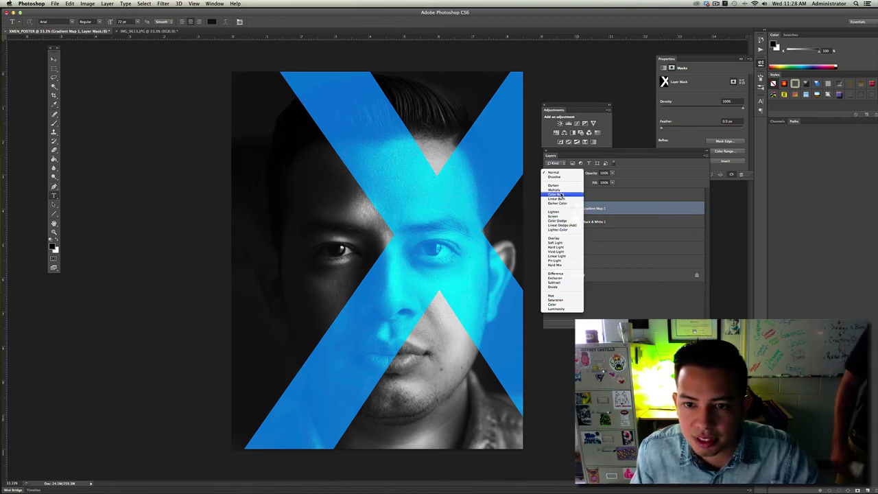
{"action": "left_click", "coordinate": [558, 198]}
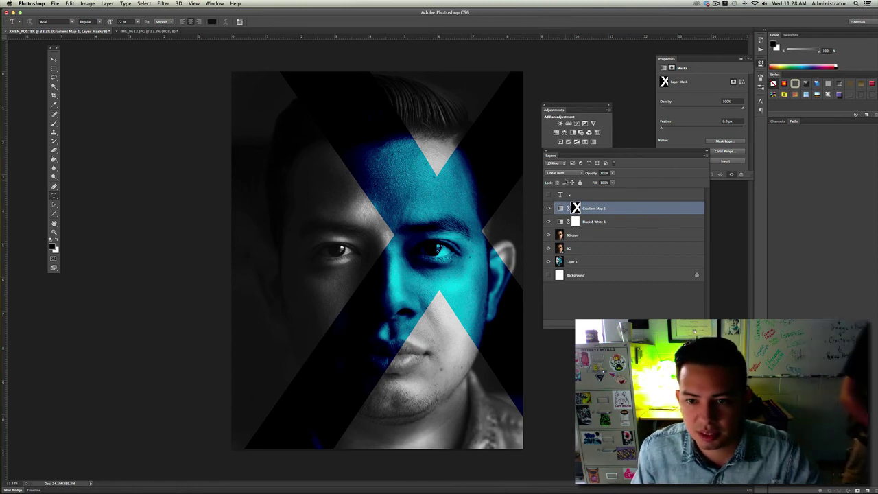
{"action": "left_click", "coordinate": [564, 173]}
{"action": "left_click", "coordinate": [567, 177]}
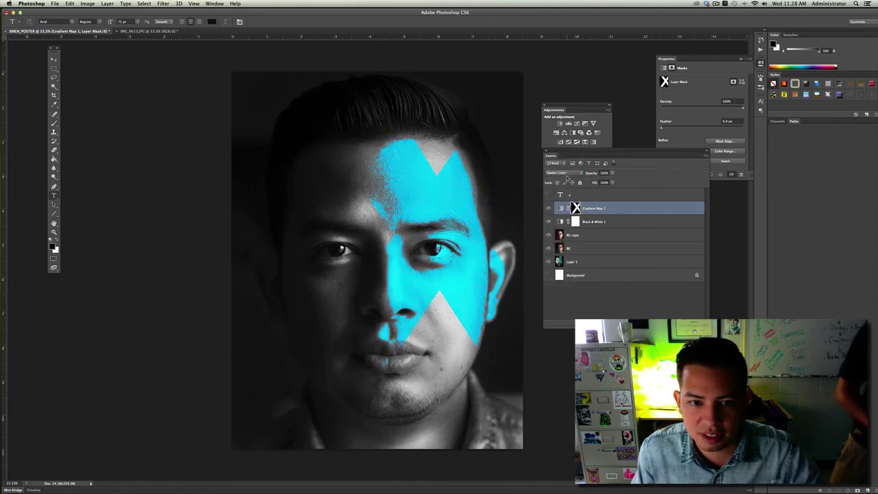
{"action": "left_click", "coordinate": [564, 172]}
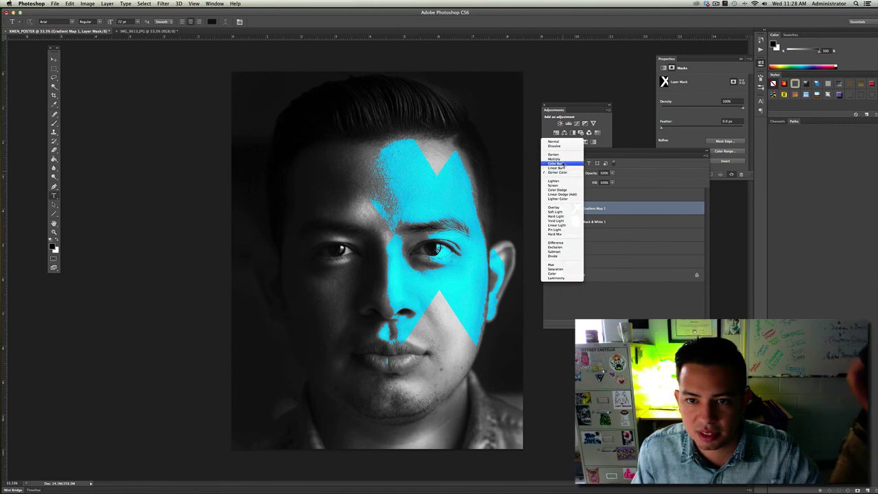
{"action": "left_click", "coordinate": [563, 164]}
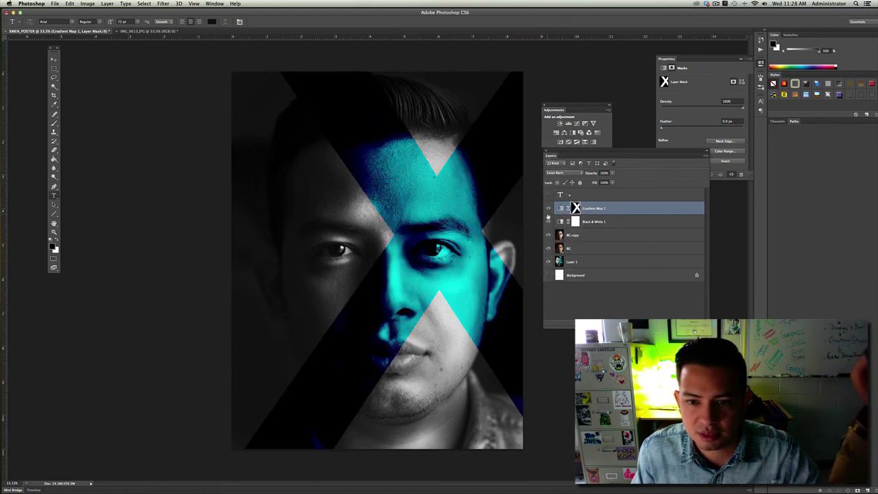
Step: Compare the portrait's X effect with the reference poster by repeatedly isolating Layer 1 and restoring the other layers
{"action": "left_click", "coordinate": [548, 262], "text": "alt"}
{"action": "left_click", "coordinate": [548, 262], "text": "alt"}
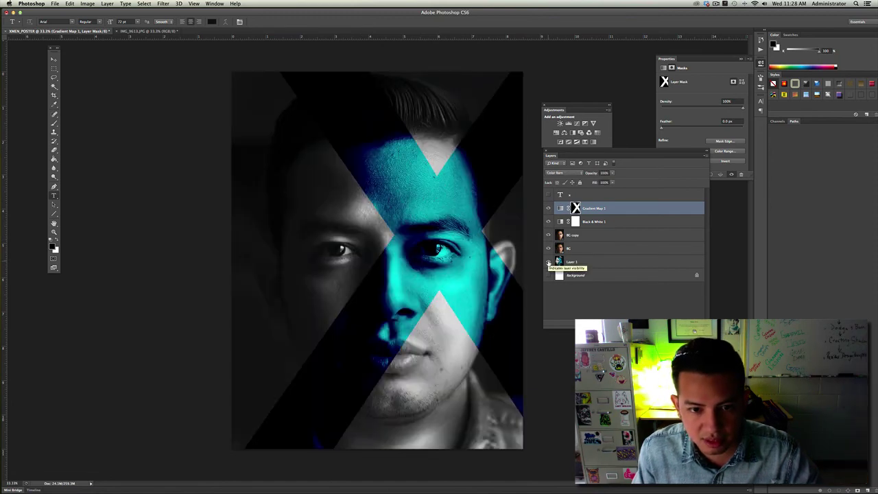
{"action": "left_click", "coordinate": [548, 262], "text": "alt"}
{"action": "left_click", "coordinate": [549, 262], "text": "alt"}
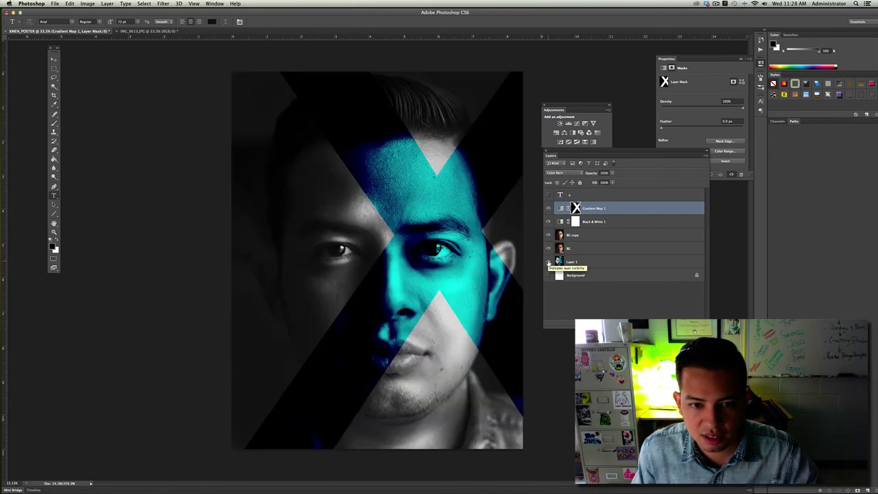
{"action": "left_click", "coordinate": [548, 263], "text": "alt"}
{"action": "left_click", "coordinate": [549, 262], "text": "alt"}
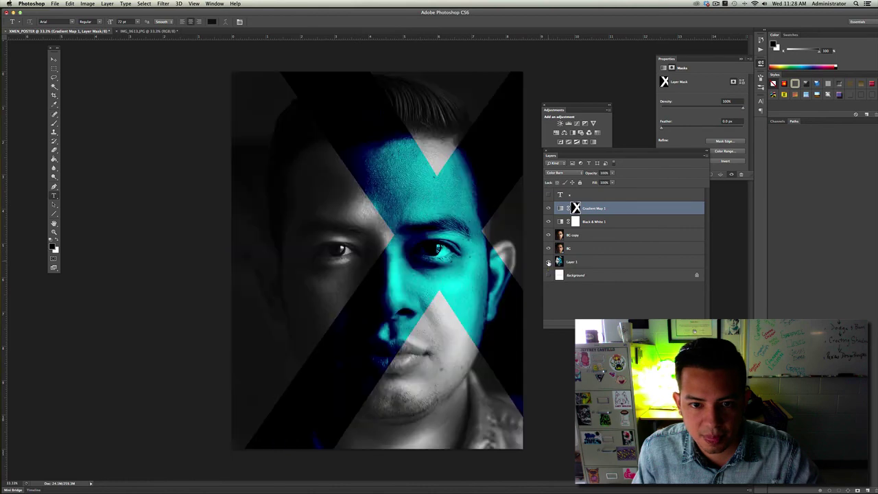
{"action": "left_click", "coordinate": [549, 262], "text": "alt"}
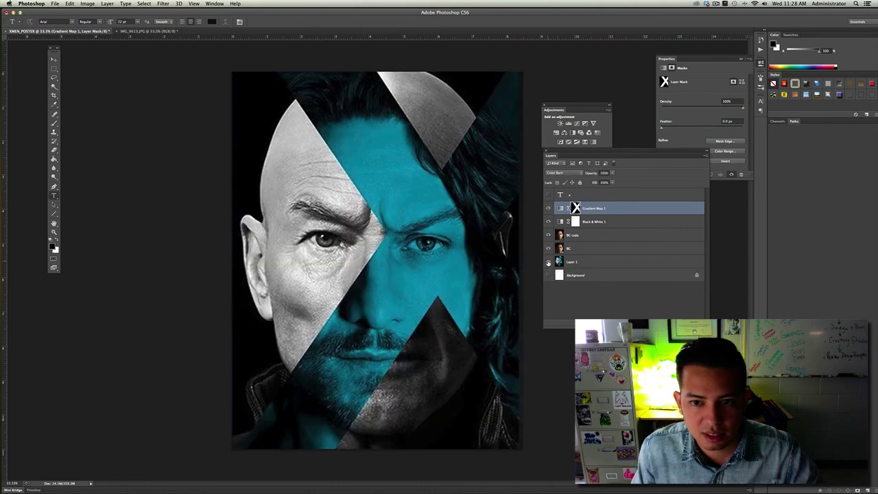
{"action": "left_click", "coordinate": [549, 262], "text": "alt"}
Step: Set Gradient Map 1's blend mode to Linear Burn and reduce the layer's opacity
{"action": "left_click", "coordinate": [573, 173]}
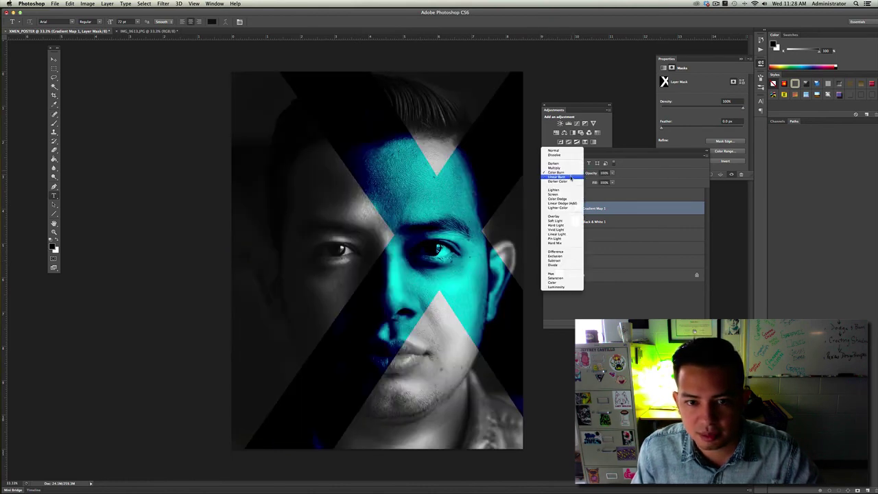
{"action": "left_click", "coordinate": [571, 177]}
{"action": "left_click", "coordinate": [571, 172]}
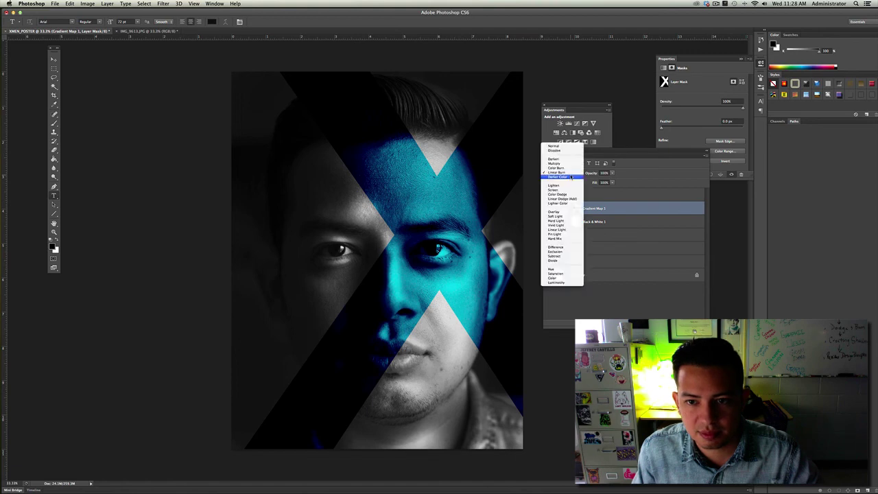
{"action": "left_click", "coordinate": [613, 174]}
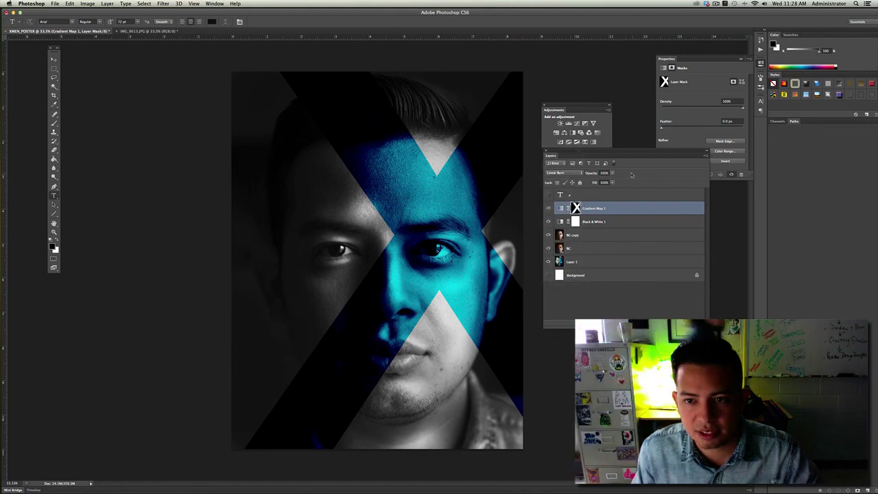
{"action": "left_click_drag", "start_coordinate": [612, 174], "coordinate": [603, 182]}
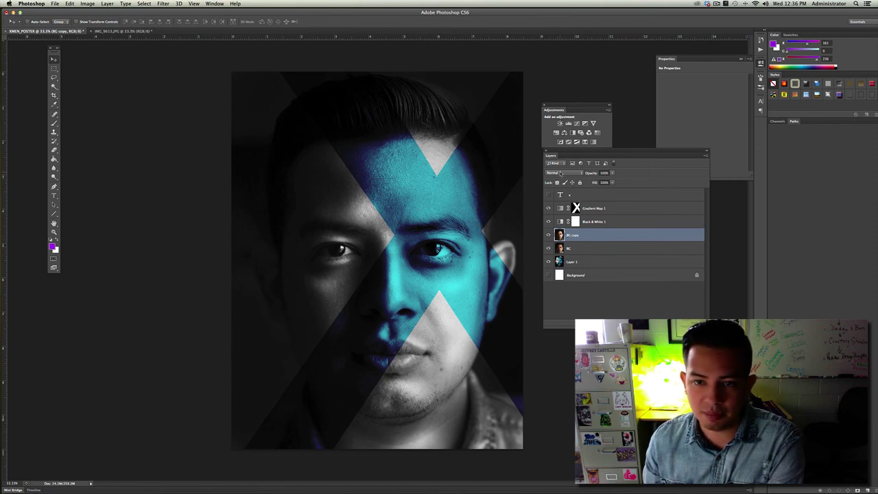
Step: Set the BG copy layer's blend mode to Overlay and toggle its visibility to compare the portrait with and without it
{"action": "left_click", "coordinate": [562, 175]}
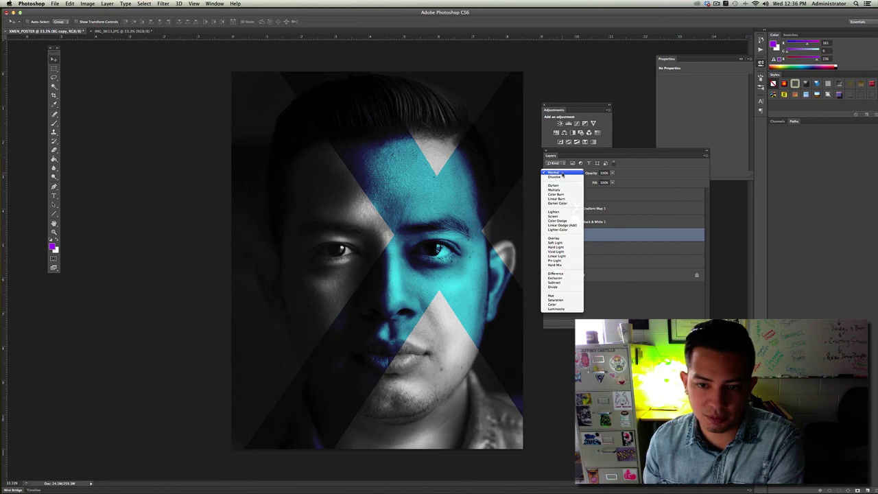
{"action": "left_click", "coordinate": [559, 239]}
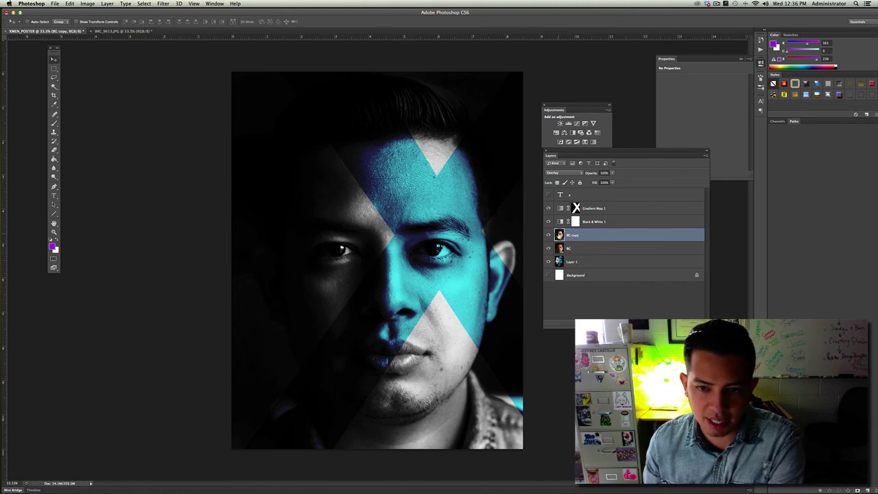
{"action": "left_click", "coordinate": [549, 235]}
{"action": "left_click", "coordinate": [549, 236]}
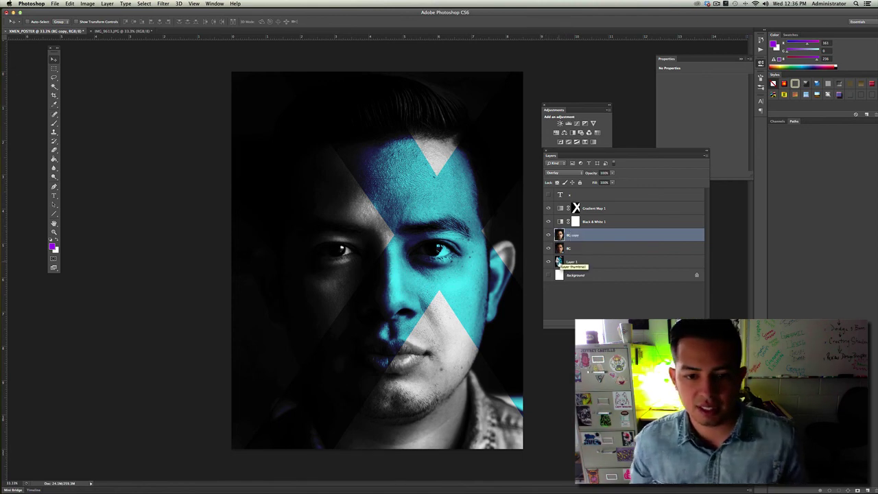
Step: Try the Soft Light blend mode on the BG copy layer and return it to Overlay
{"action": "left_click", "coordinate": [565, 173]}
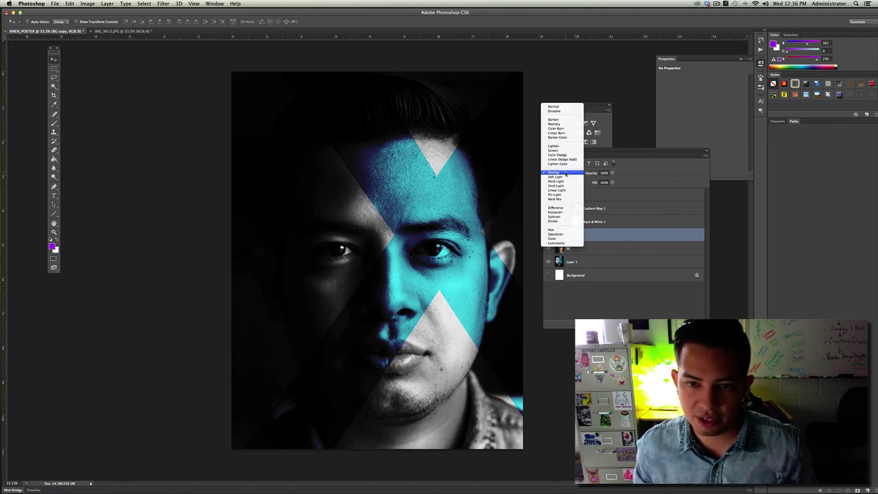
{"action": "left_click", "coordinate": [564, 177]}
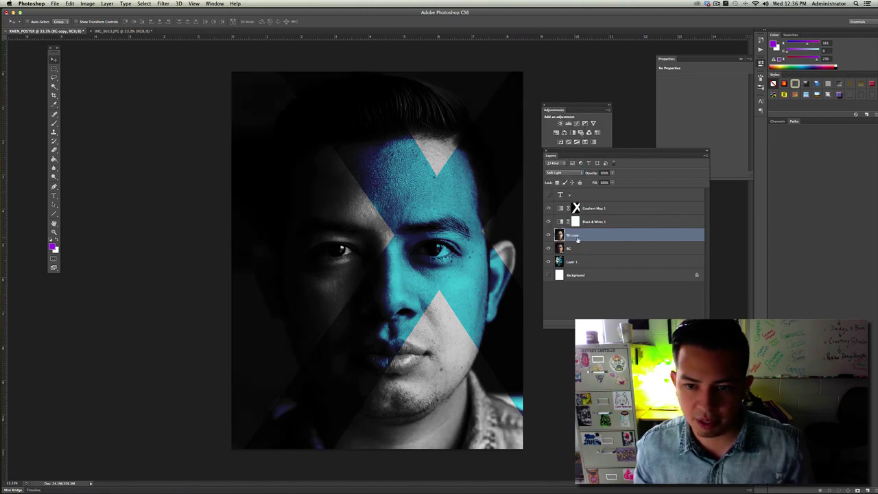
{"action": "left_click", "coordinate": [566, 173]}
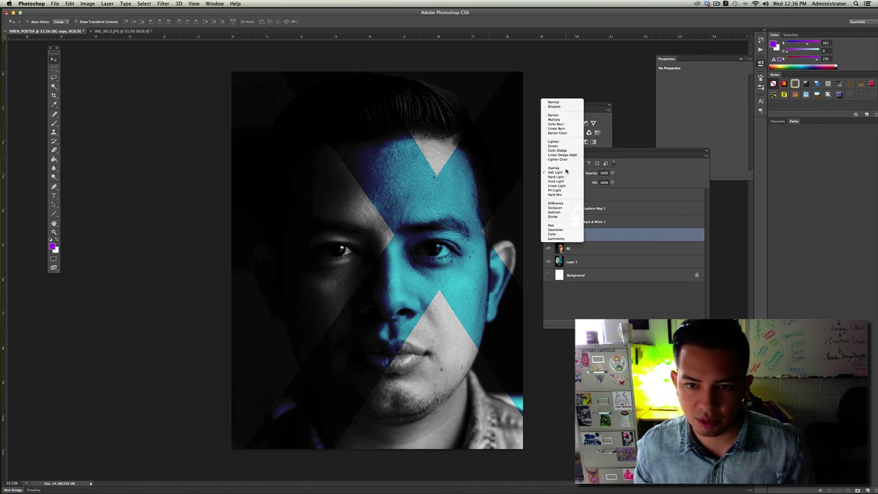
{"action": "left_click", "coordinate": [566, 168]}
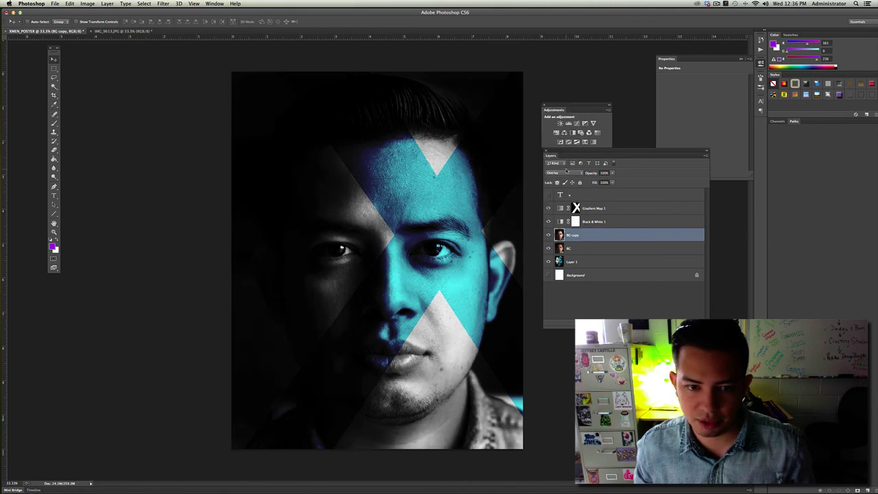
Step: Compare the portrait with the reference poster by isolating Layer 1, restoring the other layers and isolating it again
{"action": "left_click", "coordinate": [549, 262], "text": "alt"}
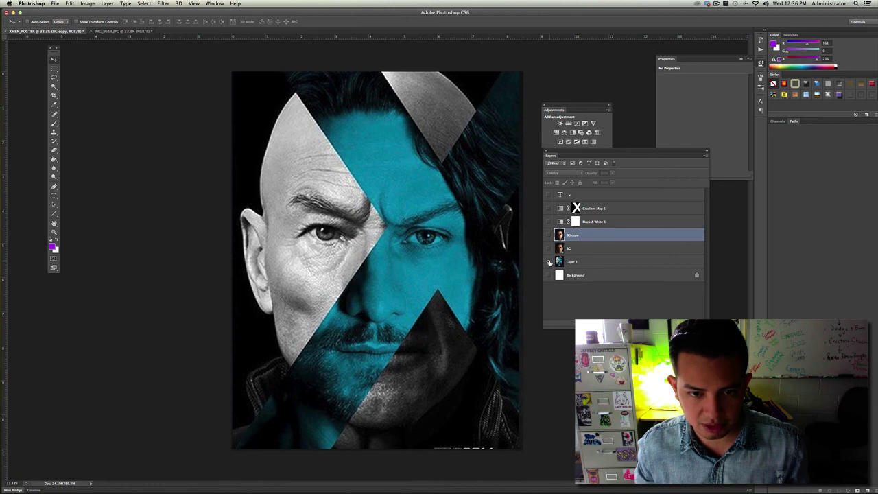
{"action": "left_click", "coordinate": [549, 261], "text": "alt"}
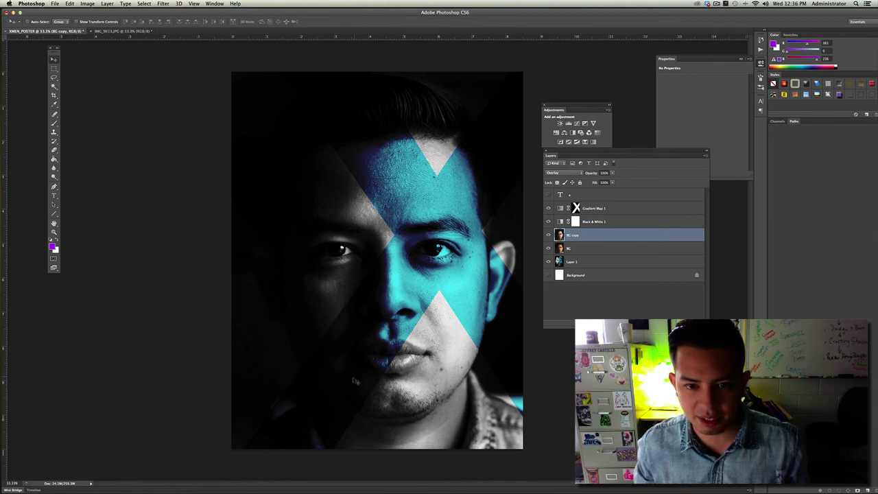
{"action": "left_click", "coordinate": [549, 262], "text": "alt"}
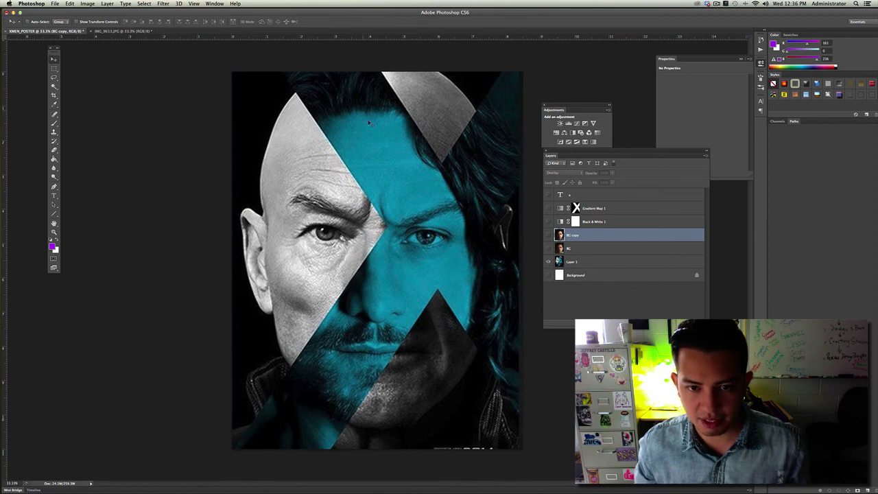
Step: Show the BG, BG copy, Black & White 1 and Gradient Map 1 layers one after another over the reference poster
{"action": "left_click", "coordinate": [548, 249]}
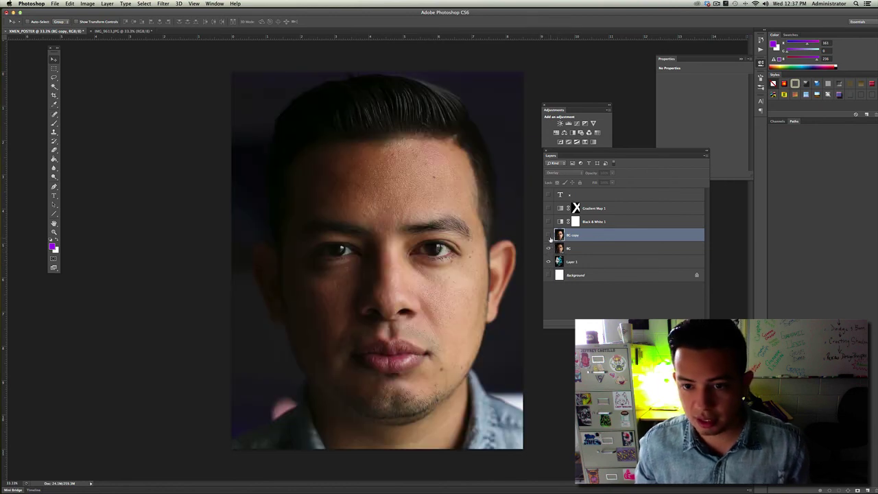
{"action": "left_click", "coordinate": [548, 236]}
{"action": "left_click", "coordinate": [548, 221]}
{"action": "left_click", "coordinate": [548, 209]}
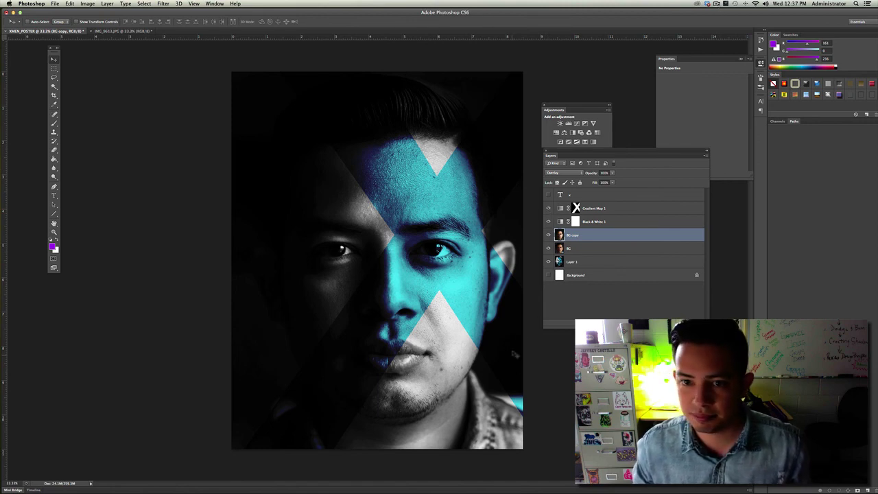
{"action": "left_click", "coordinate": [714, 3]}
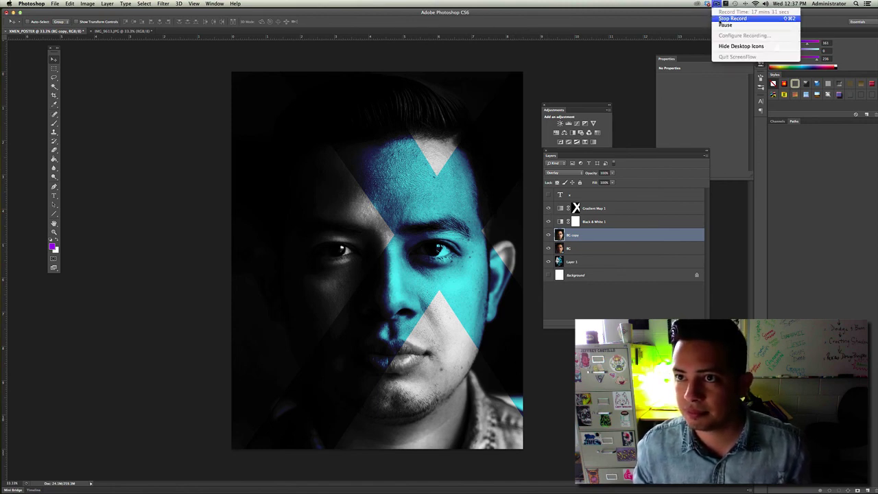